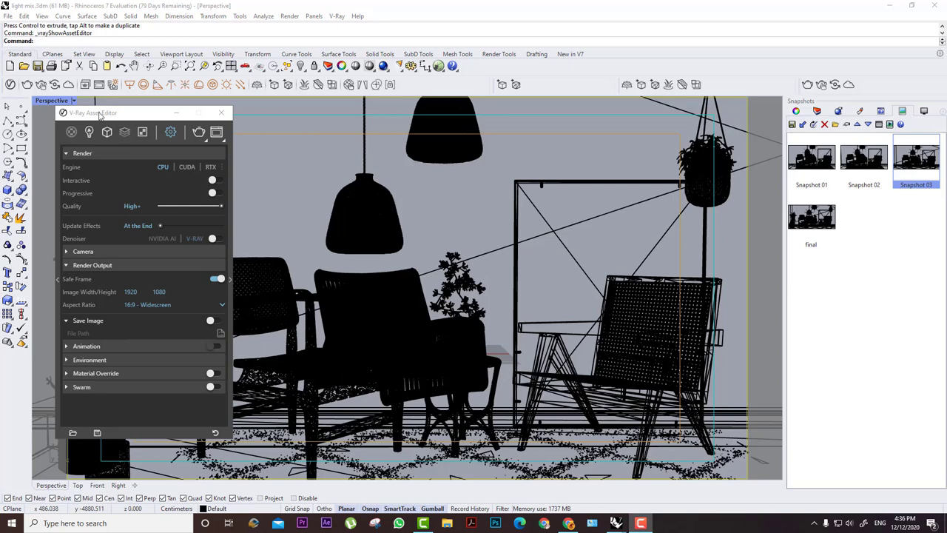
Add a Light Mix render element in the Asset Editor and render the scene with V-Ray.
left_click_drag(125, 130, 135, 131)
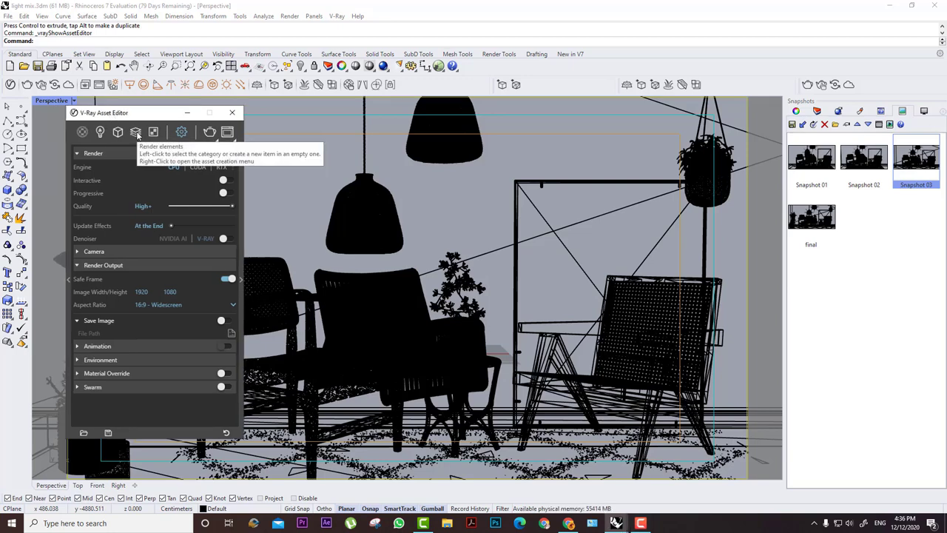
left_click(137, 133)
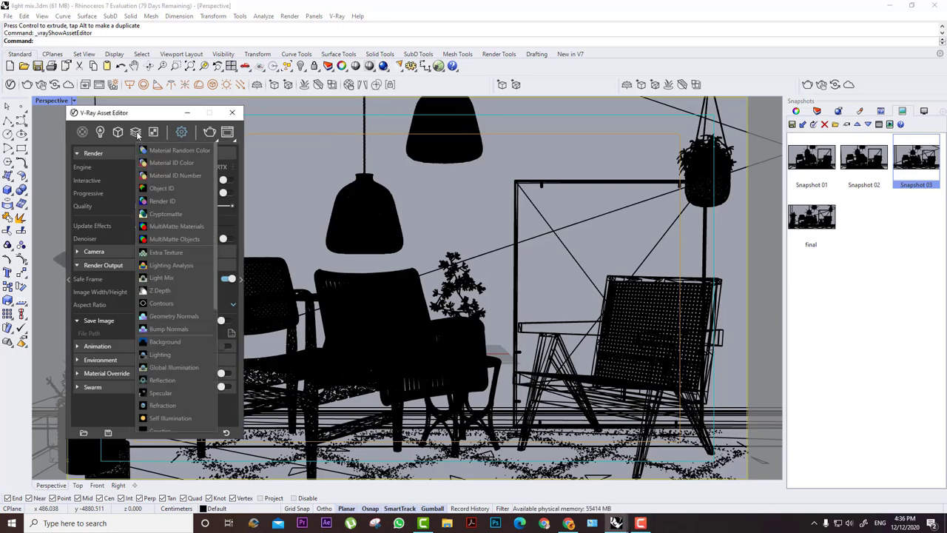
left_click(152, 279)
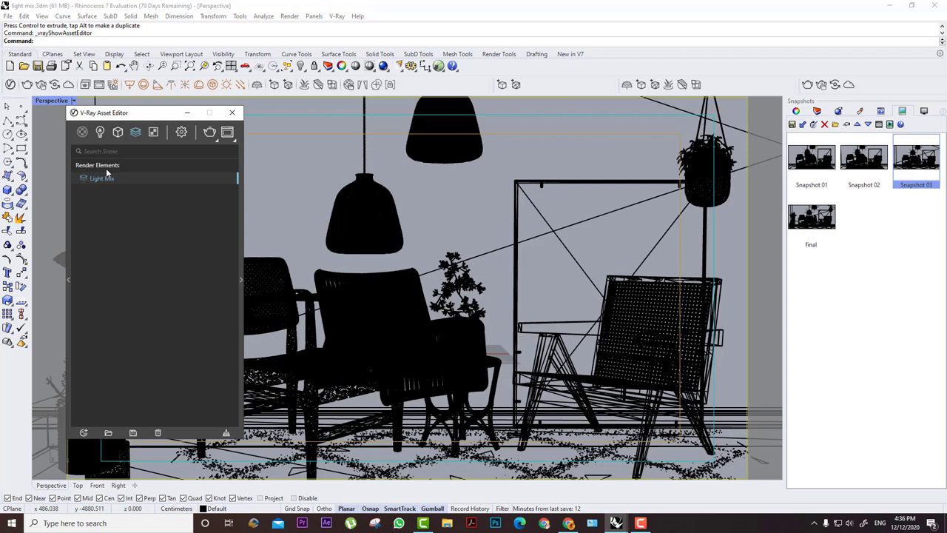
left_click(209, 132)
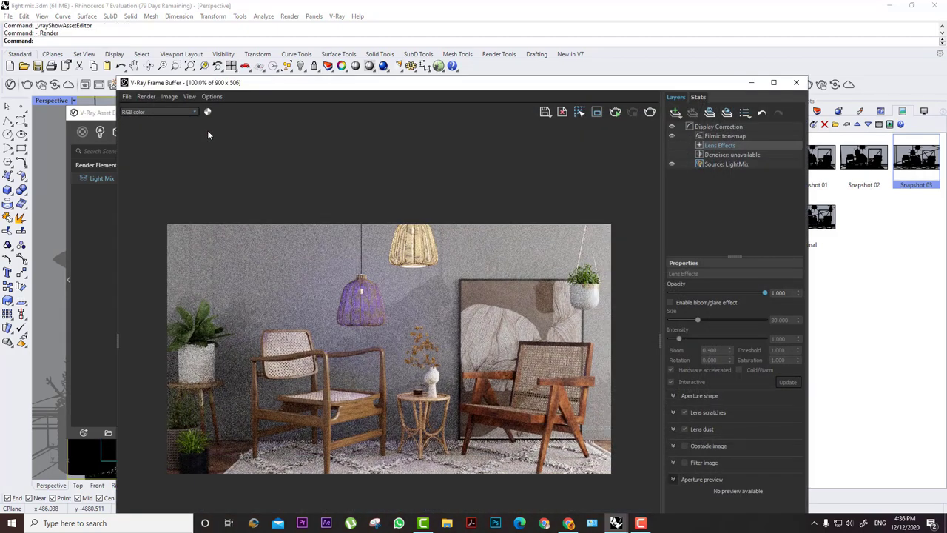
Maximize the V-Ray Frame Buffer and select the Source: LightMix layer to list its lights.
double_click(260, 83)
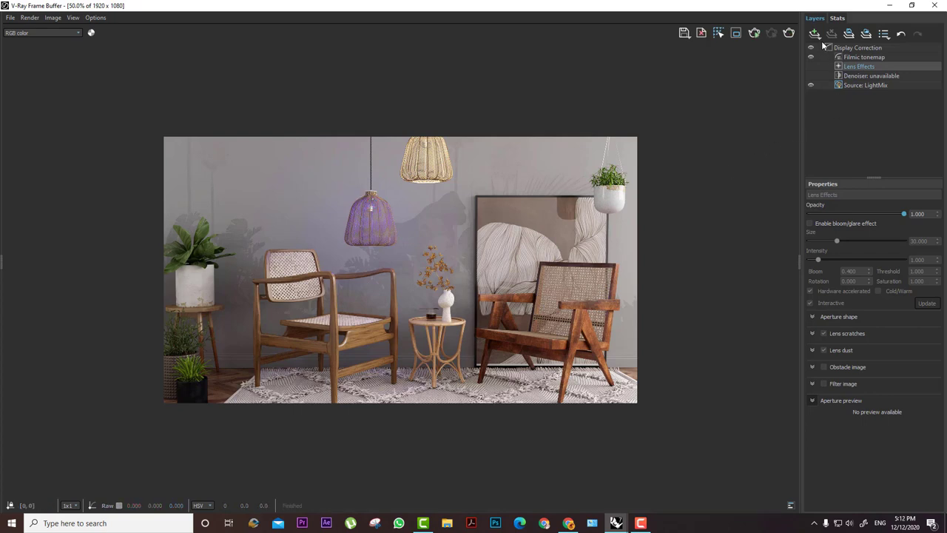
left_click(849, 87)
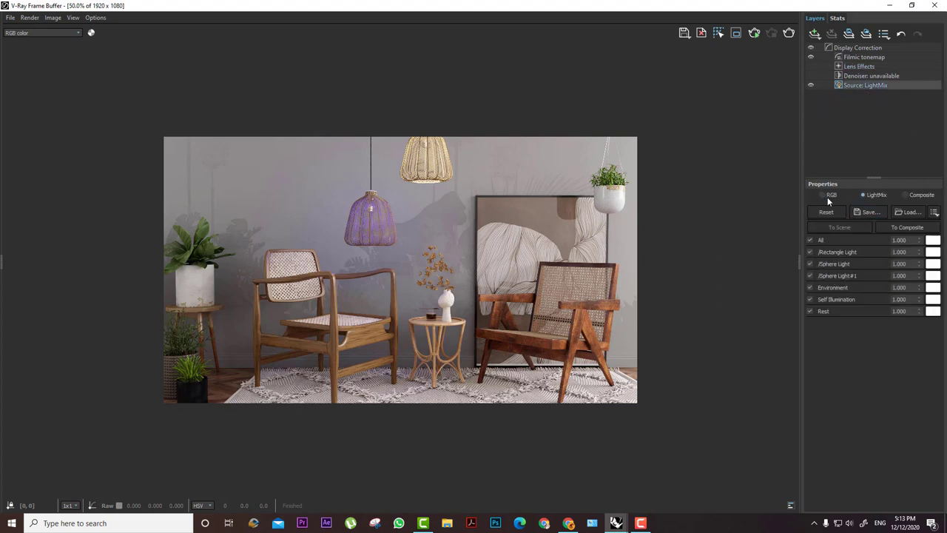
Switch the source to Composite and back to LightMix, then uncheck All lights.
left_click(910, 197)
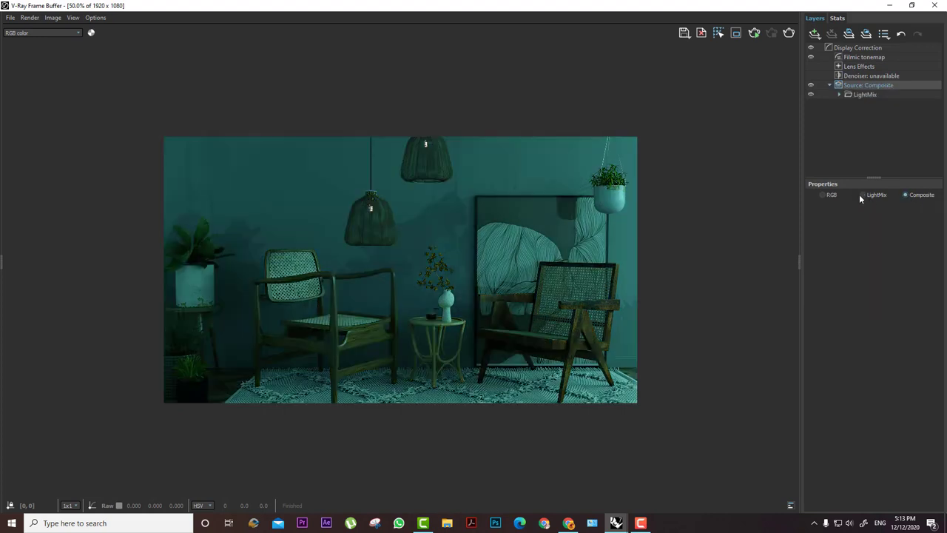
left_click(862, 194)
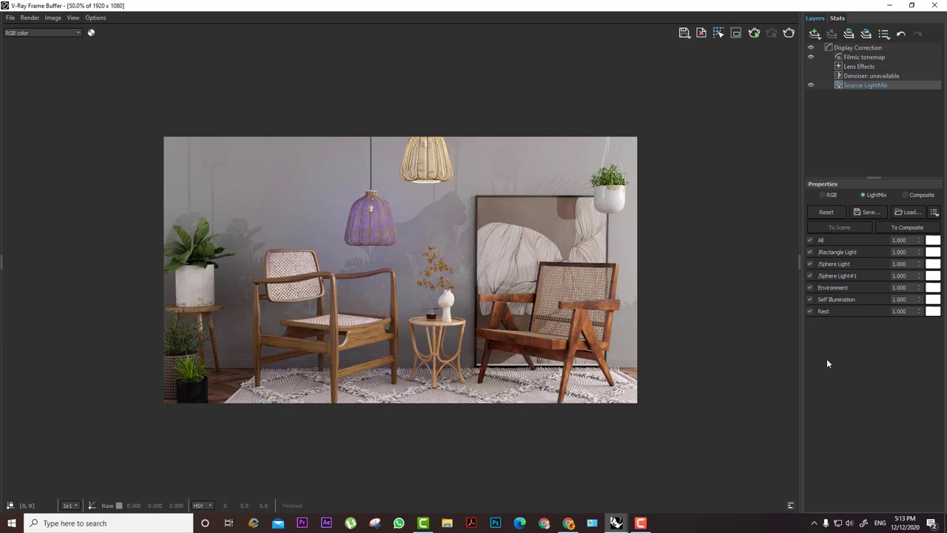
left_click(811, 241)
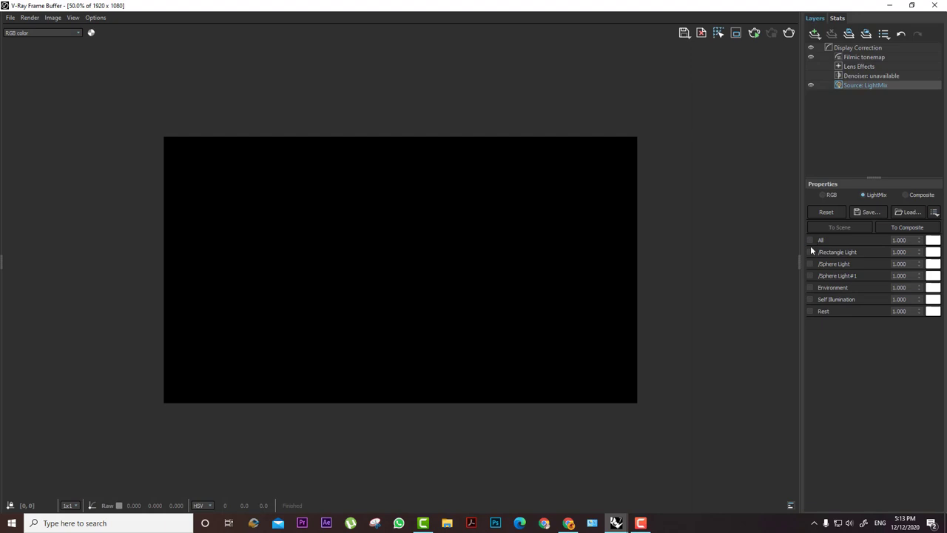
Test the lights: Rectangle Light alone, then all on, then each one switched off.
left_click(811, 252)
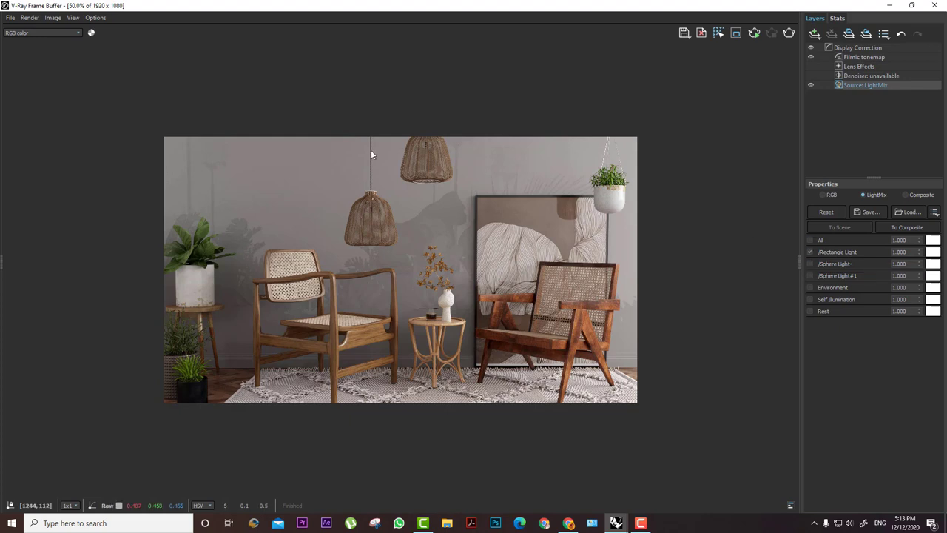
left_click(809, 239)
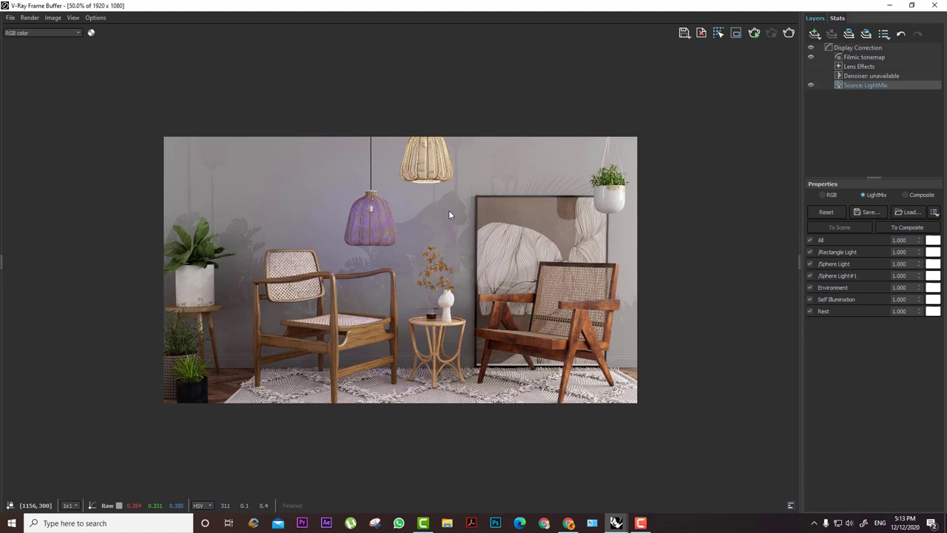
left_click(810, 251)
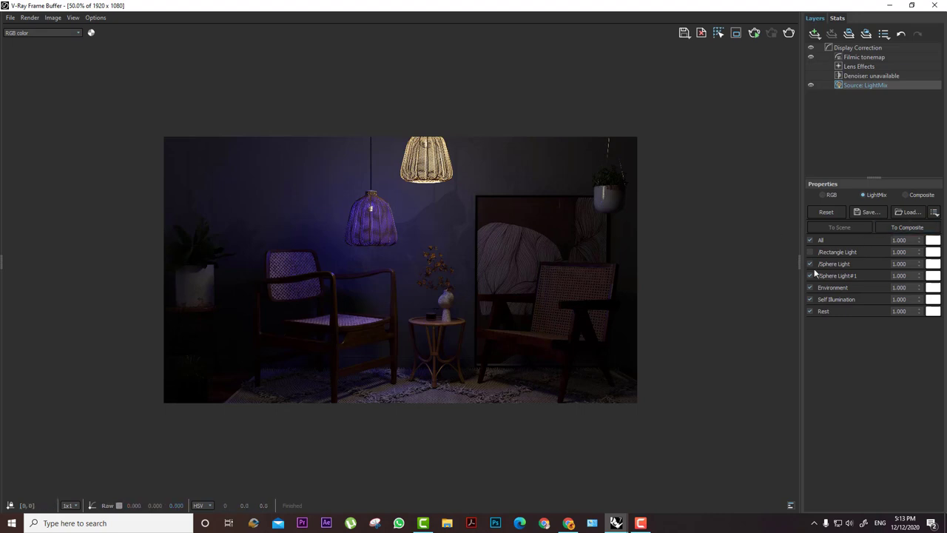
left_click(809, 264)
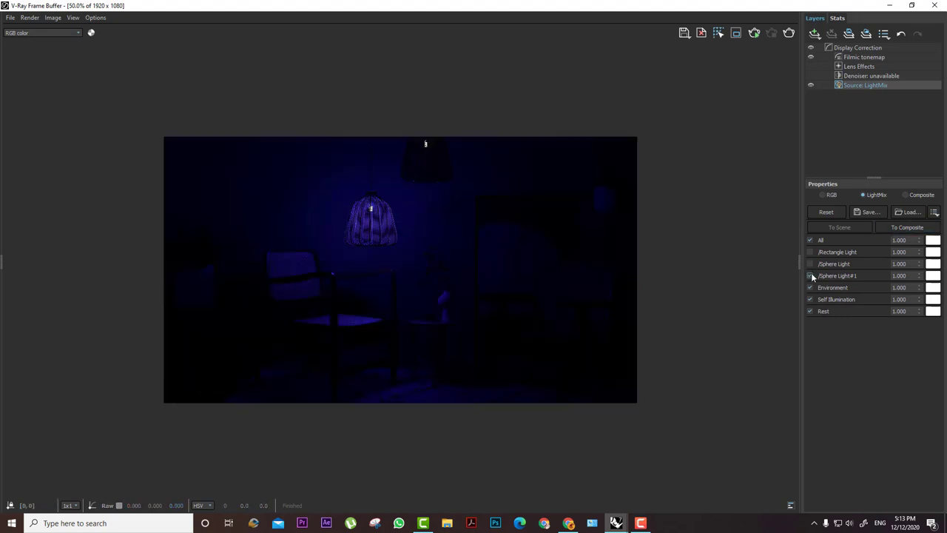
left_click(811, 275)
Toggle the Rectangle Light, then switch Rectangle Light, Sphere Light and Sphere Light#1 back on.
left_click(810, 264)
left_click(810, 252)
left_click(810, 253)
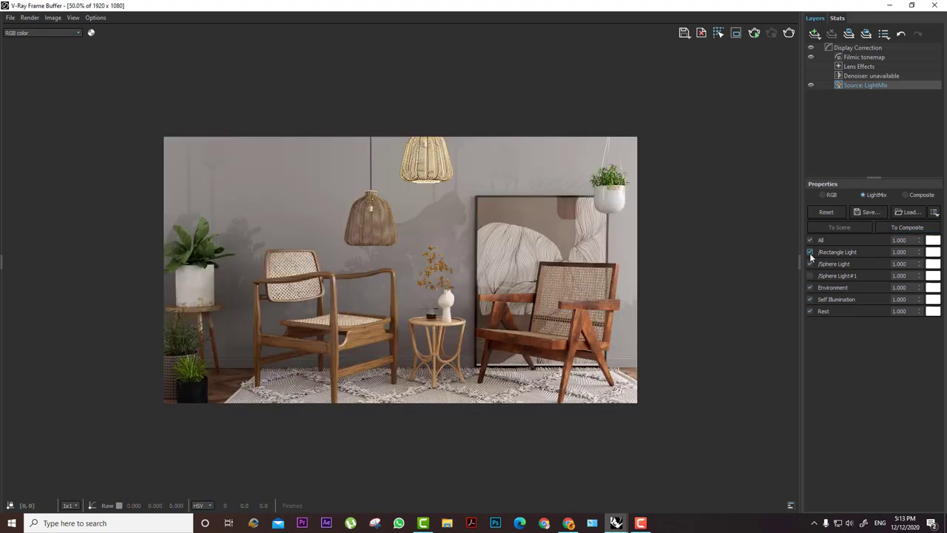
left_click(811, 253)
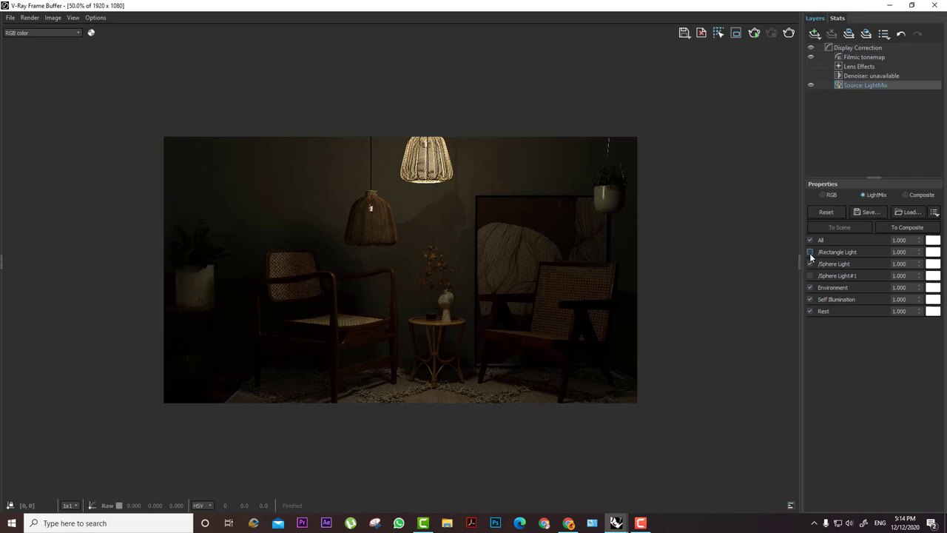
left_click(810, 252)
left_click(810, 264)
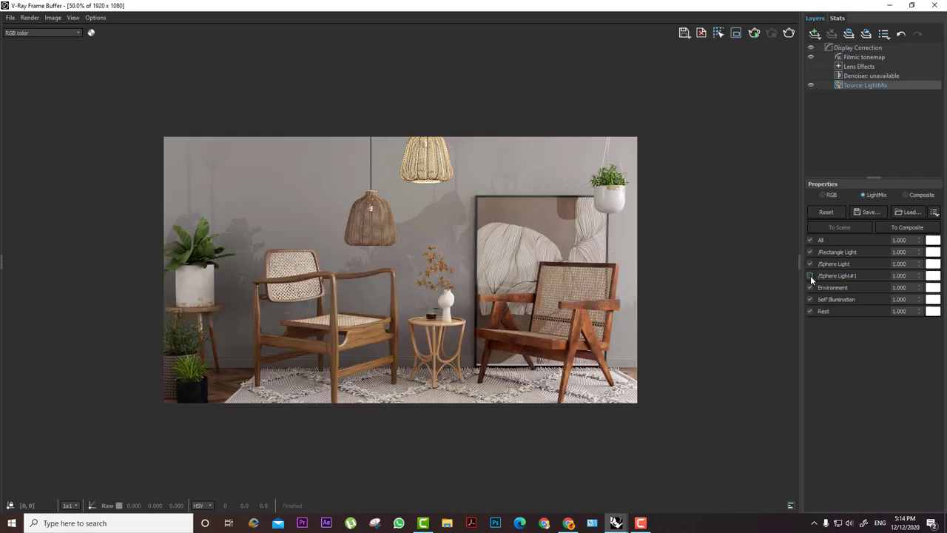
left_click(810, 275)
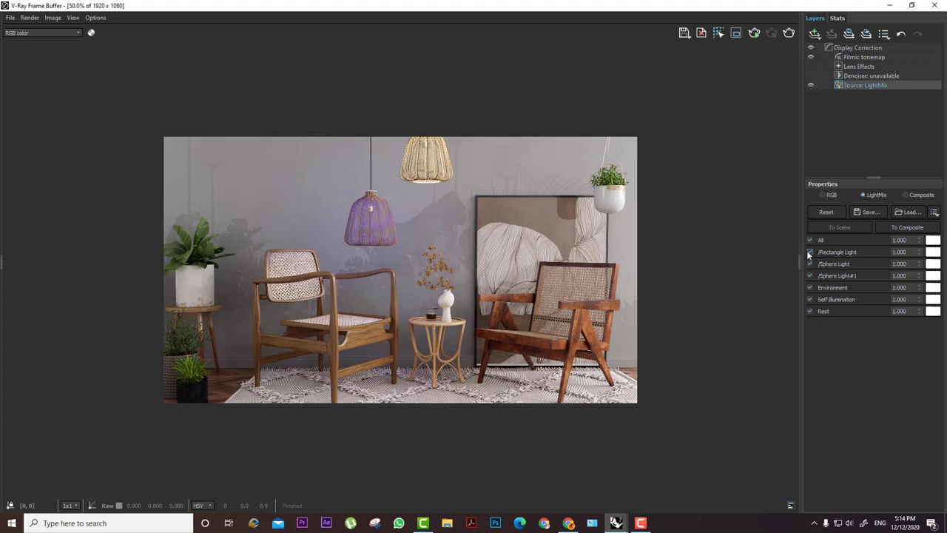
Turn off the Rectangle Light and set the Sphere Light intensity to 3.
left_click(810, 252)
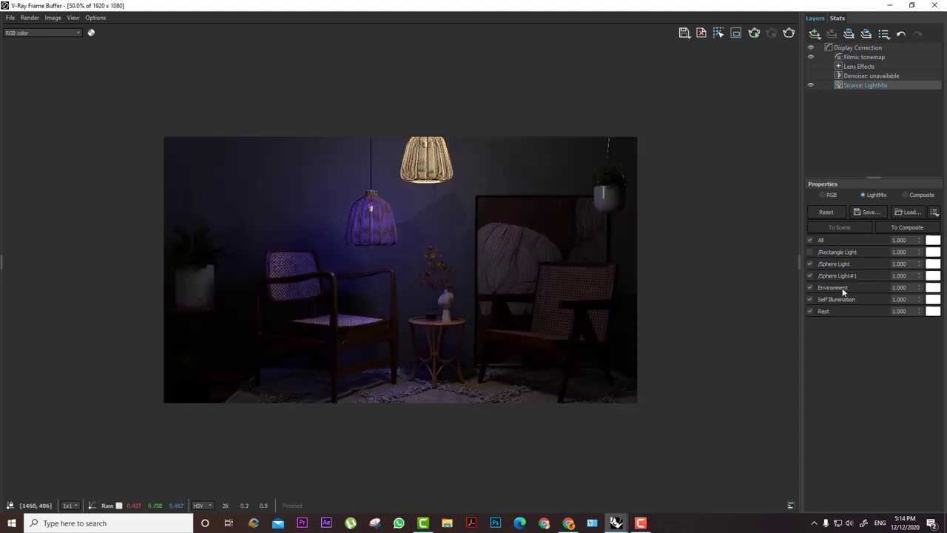
left_click(811, 264)
left_click(810, 264)
double_click(899, 264)
type("3")
key("Return")
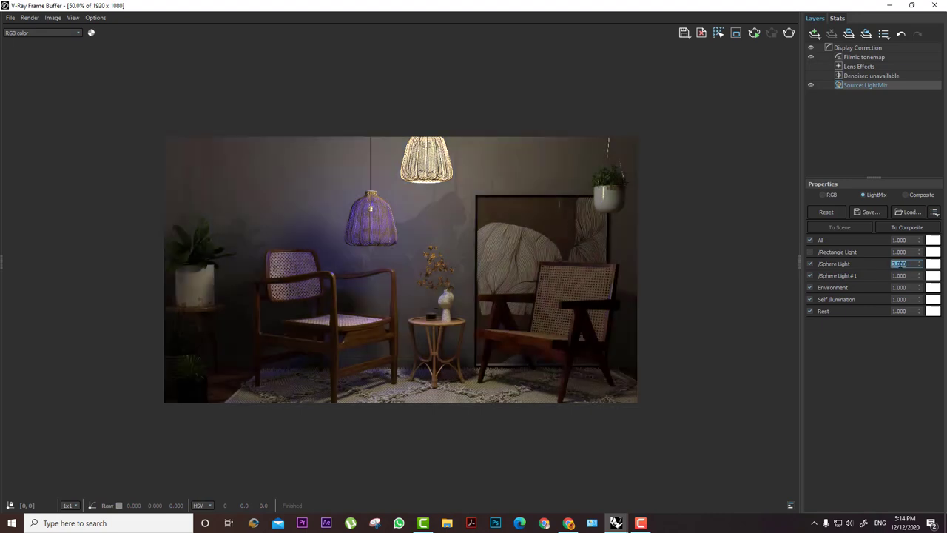
Try Sphere Light#1 at 5 then 1, then turn the Sphere Light off and Rectangle Light on.
left_click(810, 276)
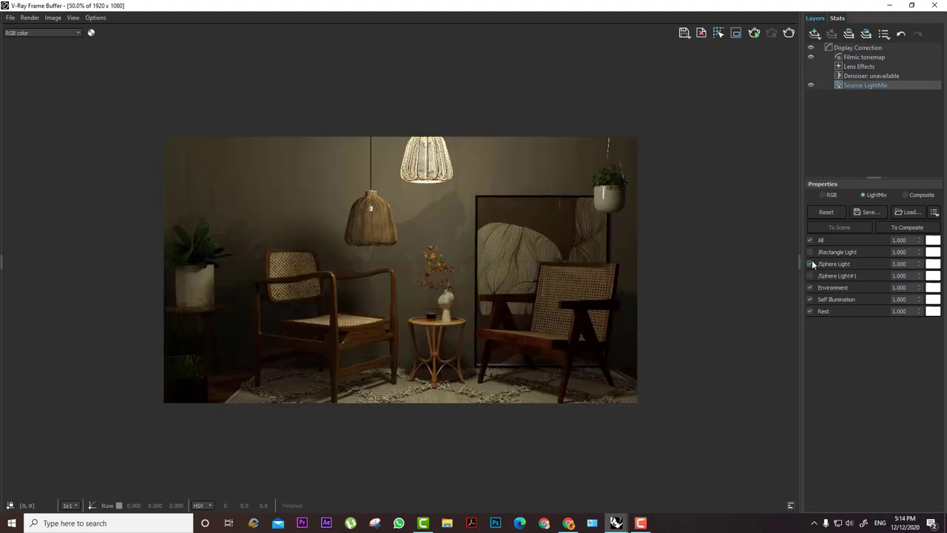
left_click(811, 275)
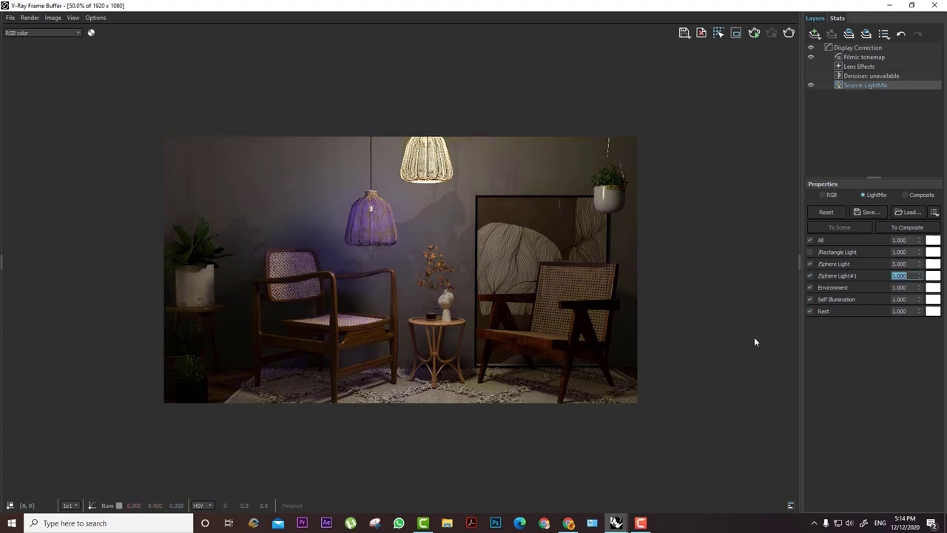
type("5")
key("Return")
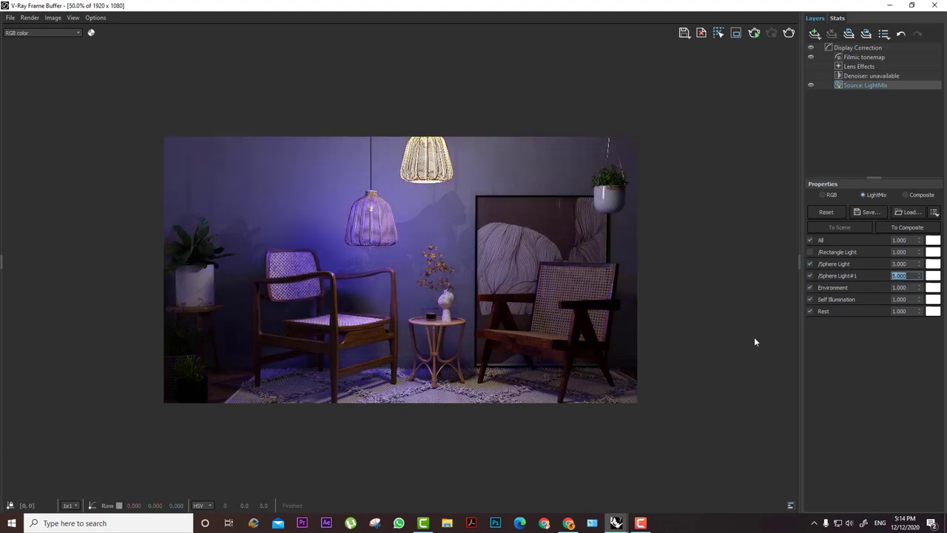
type("1")
key("Return")
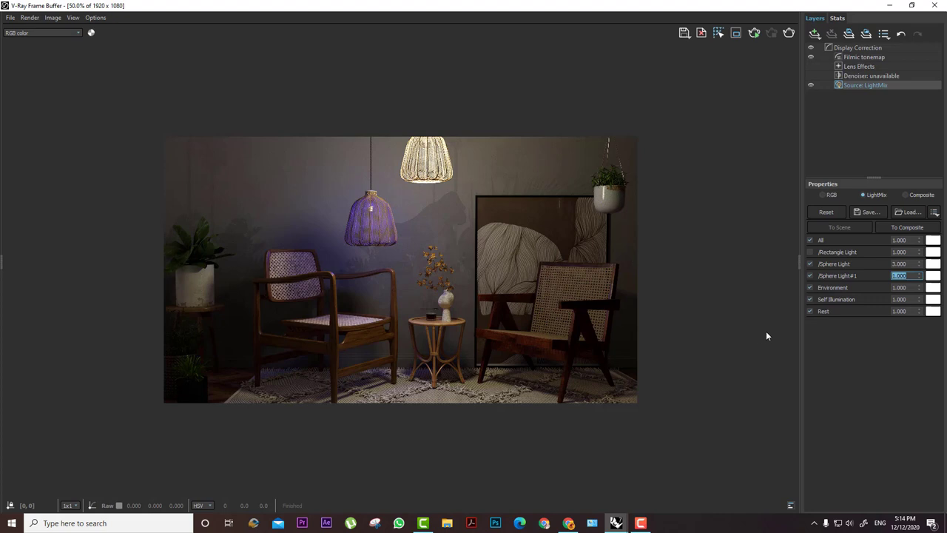
left_click(810, 264)
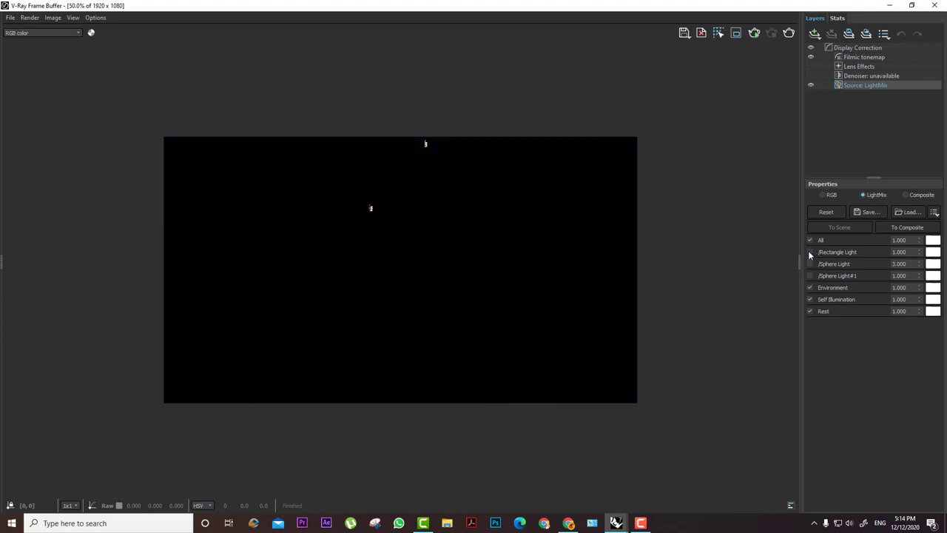
left_click(810, 252)
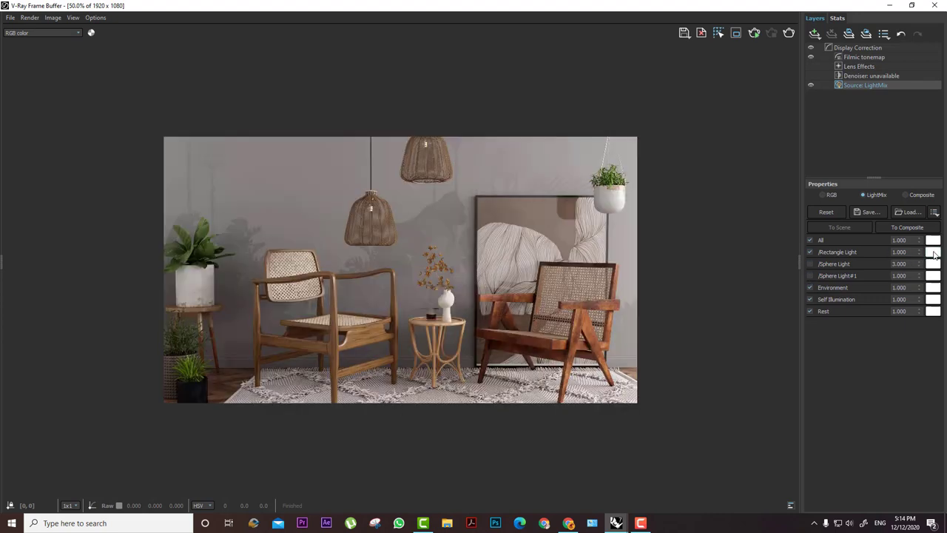
Tint the Rectangle Light colour from purple toward blue in the colour picker.
left_click(933, 252)
mouse_move(791, 270)
left_mouse_down()
mouse_move(790, 284)
mouse_move(727, 297)
left_mouse_up()
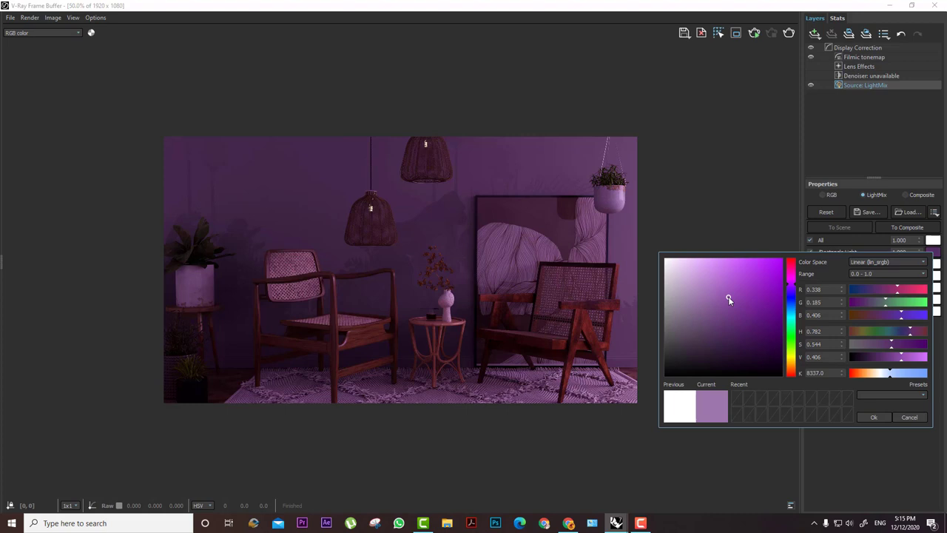
mouse_move(791, 299)
left_mouse_down()
mouse_move(794, 318)
mouse_move(795, 309)
left_mouse_up()
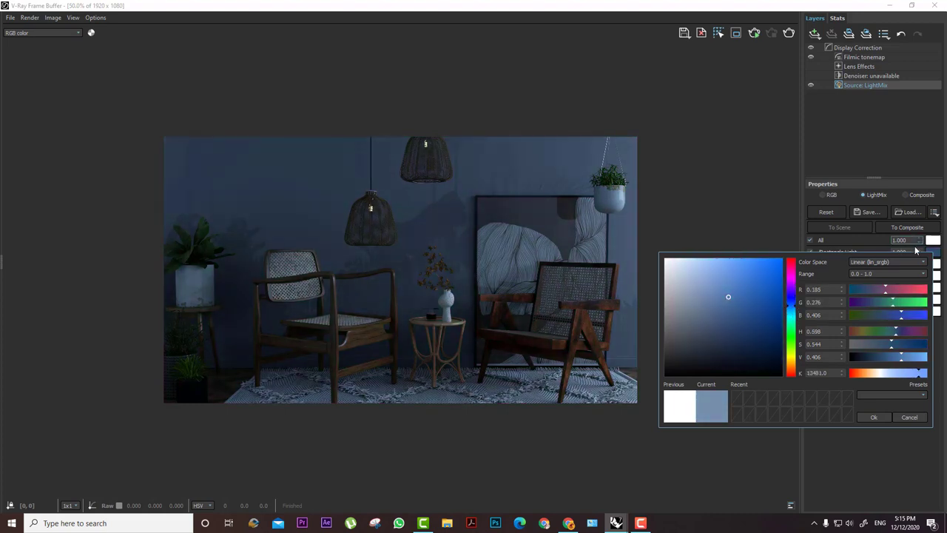
left_click(891, 472)
Turn the Sphere Light back on and set its intensity to 1.000.
left_click(810, 264)
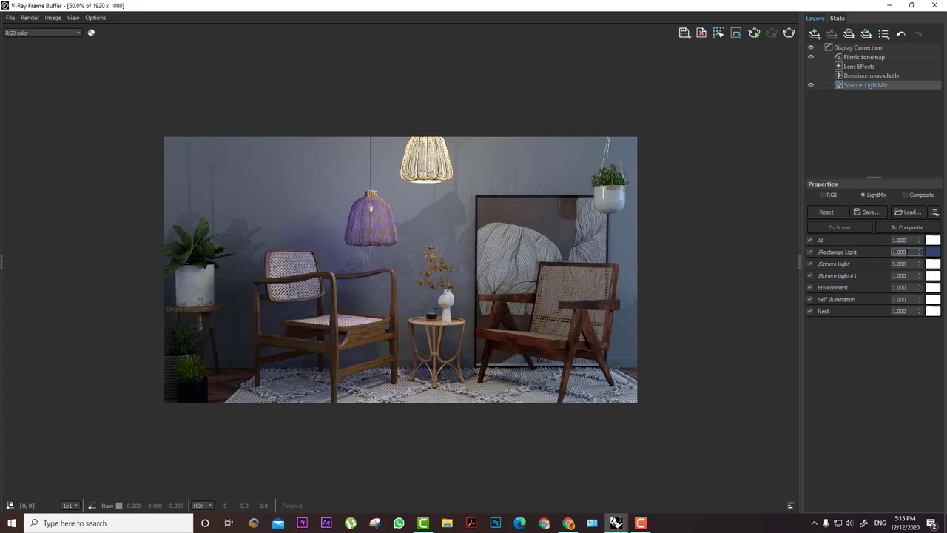
left_click(933, 252)
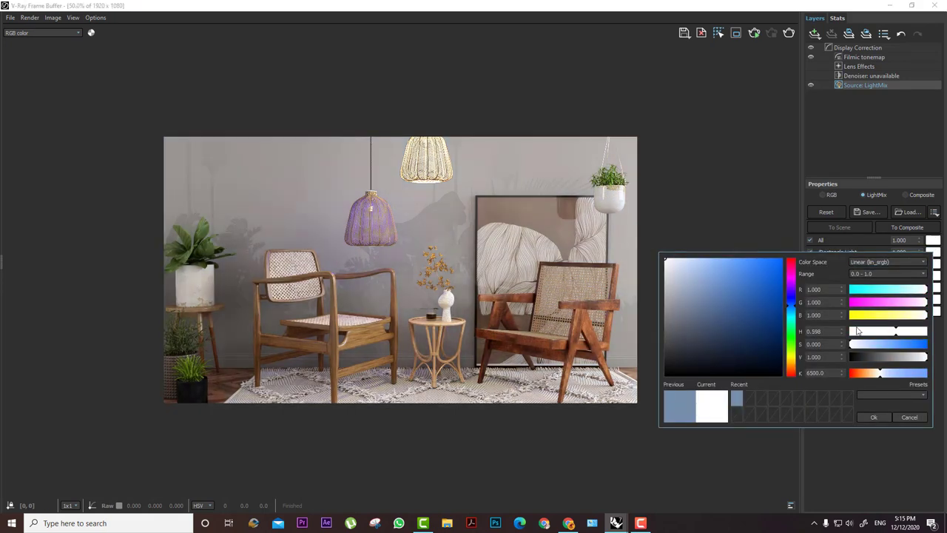
left_click(729, 214)
double_click(898, 263)
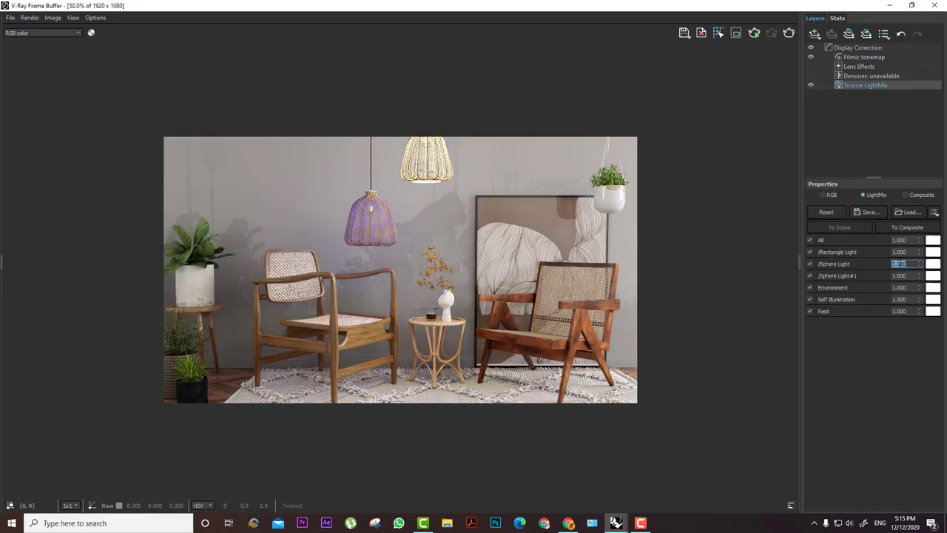
type("1")
key("Return")
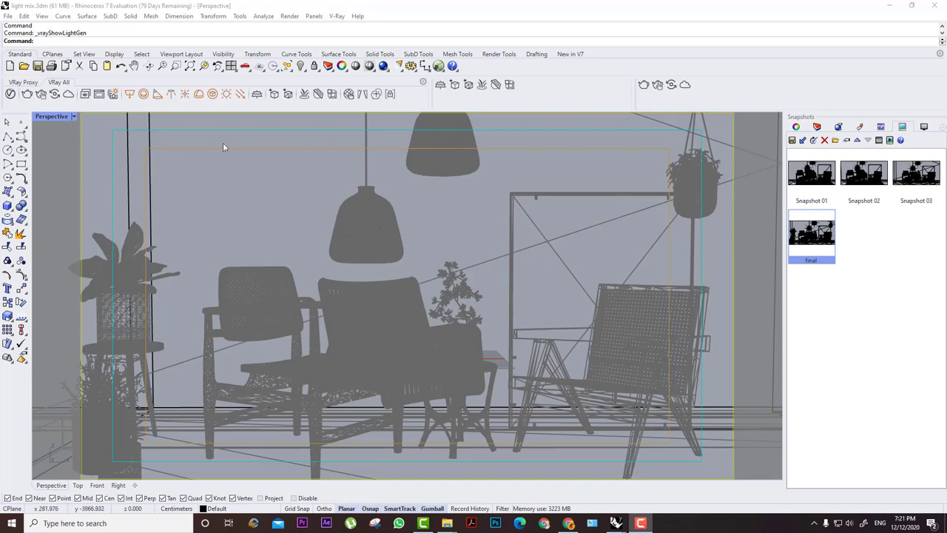
Open V-Ray Light Gen, try the Exterior and HDR options, then settle on Interior Sun & Sky.
left_click(113, 102)
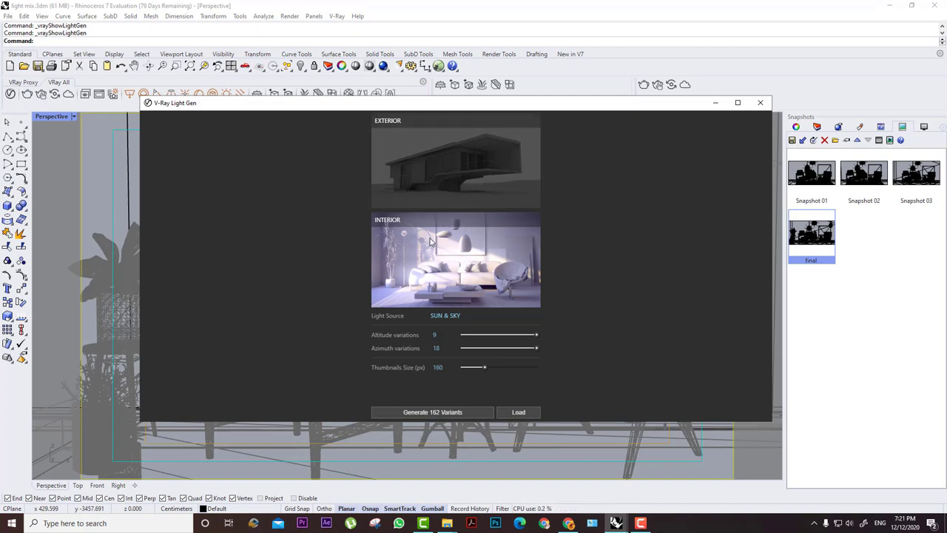
left_click(442, 185)
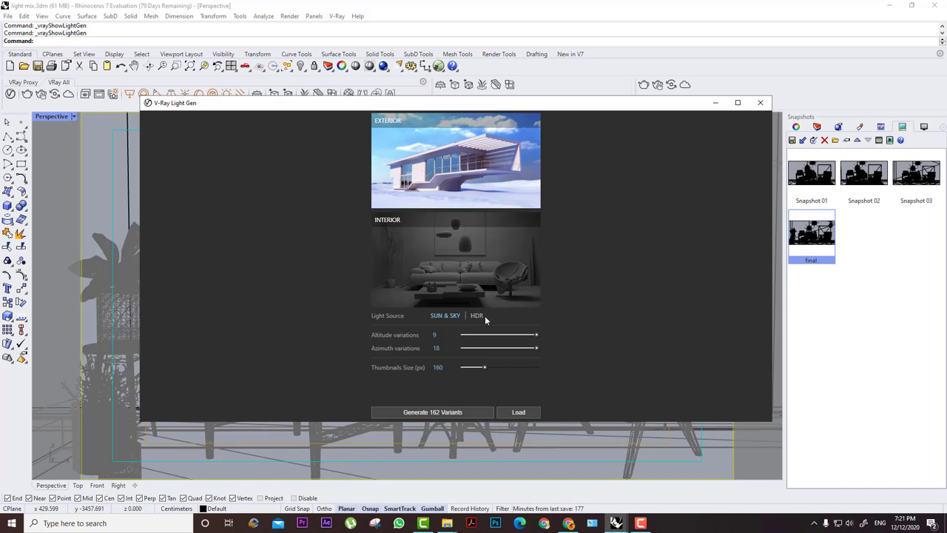
left_click(456, 245)
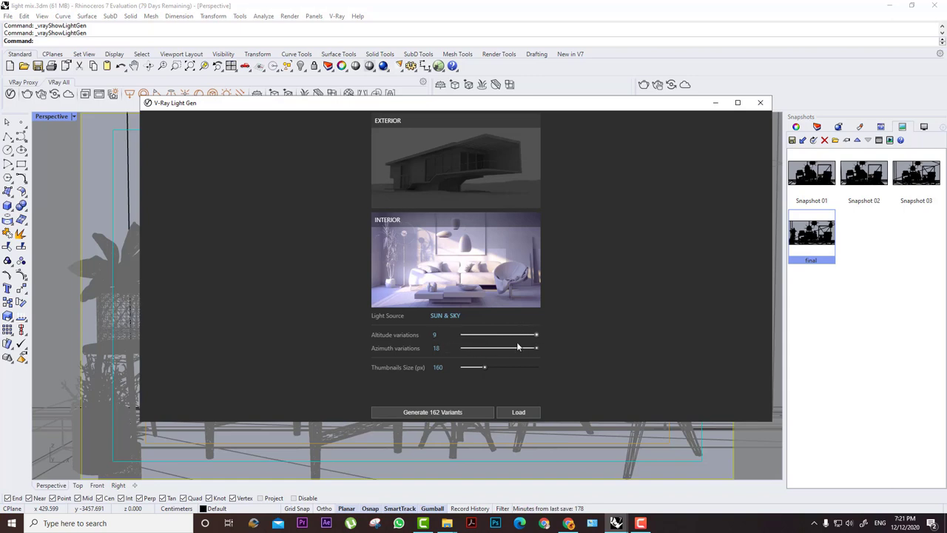
left_click(469, 182)
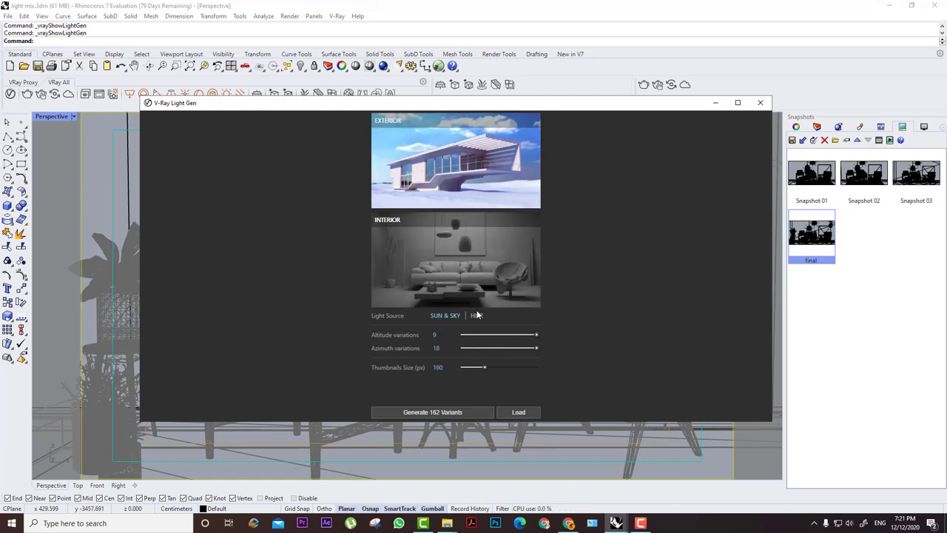
left_click(477, 316)
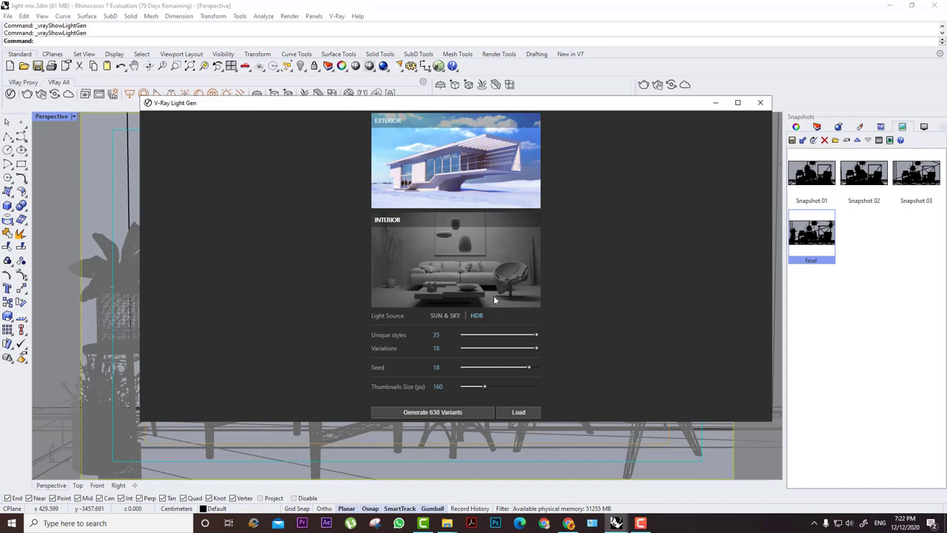
left_click(461, 246)
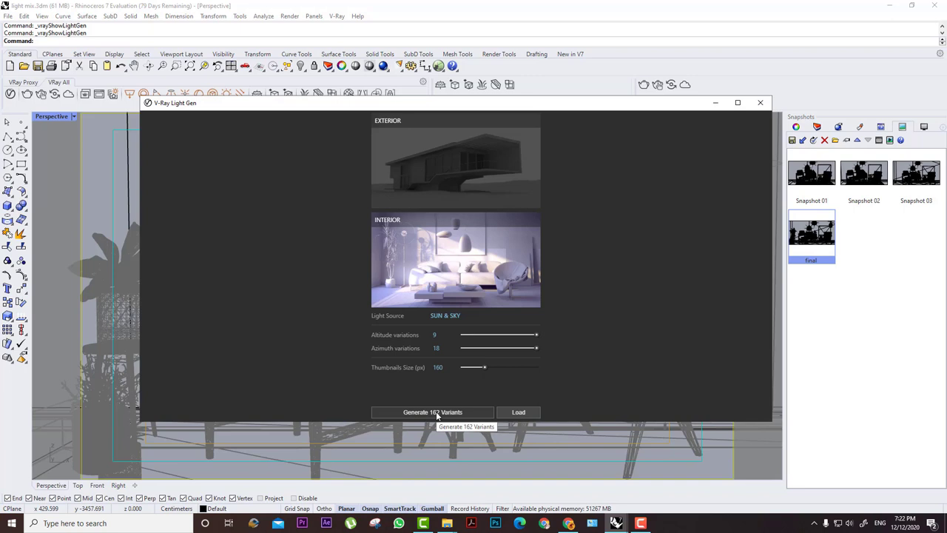
Generate the 162 interior Sun & Sky lighting variants in Light Gen.
left_click(437, 415)
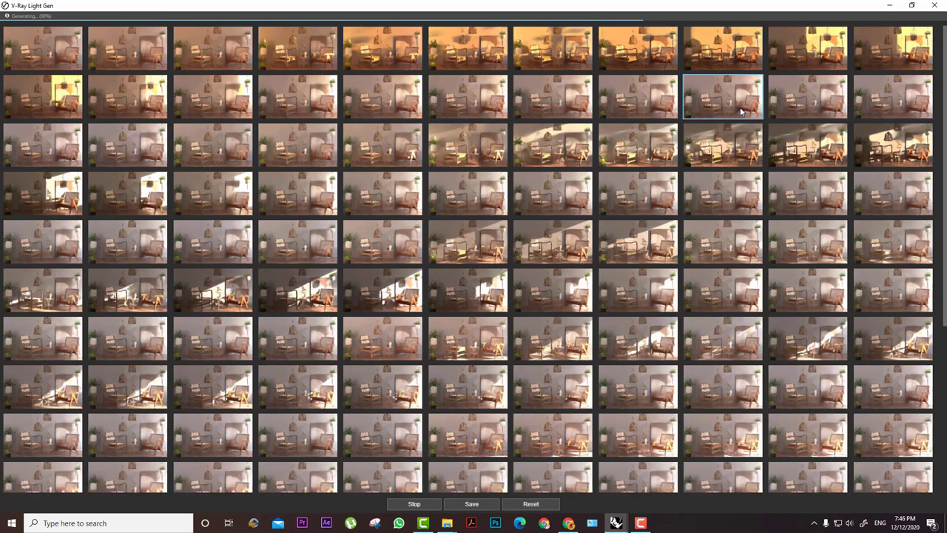
Scroll through the finished Light Gen grid of interior lighting variants.
scroll(932, 268, "down", 5)
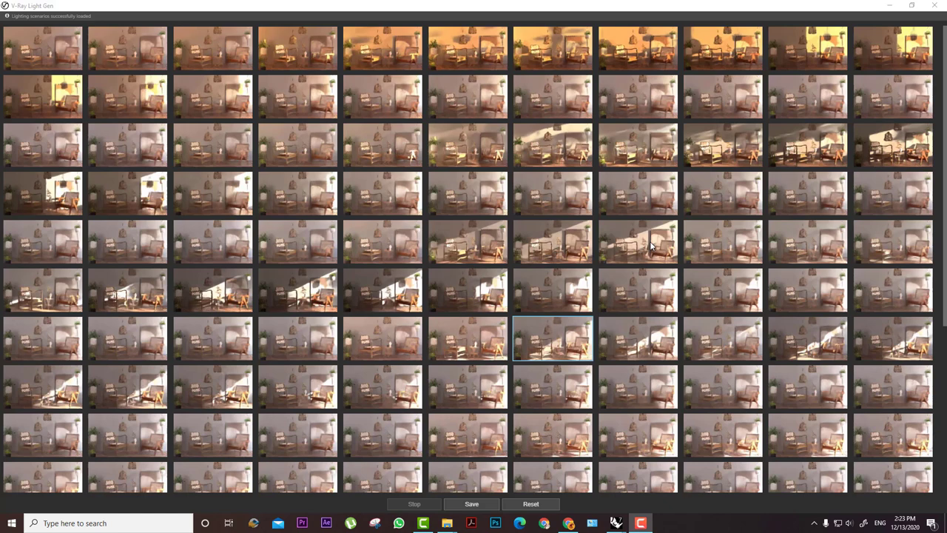
scroll(240, 262, "down", 1)
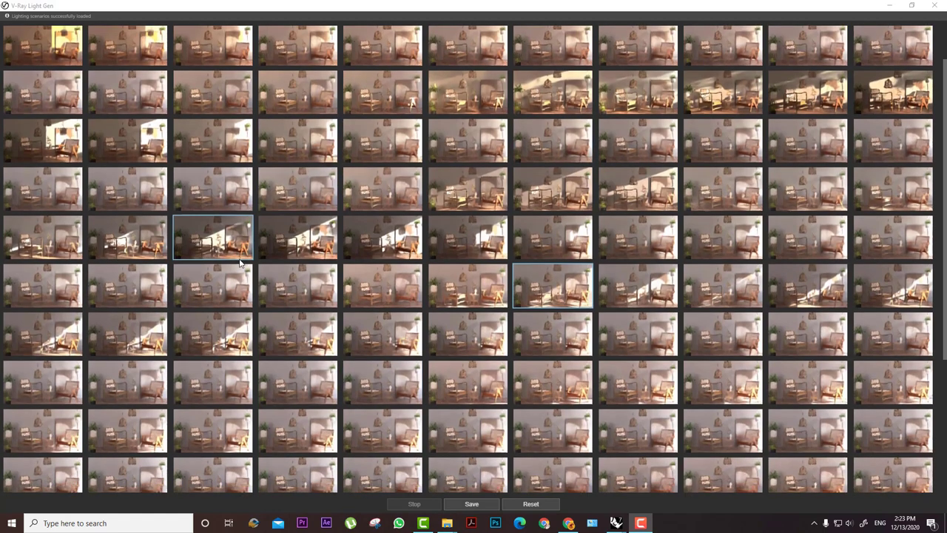
scroll(237, 244, "down", 1)
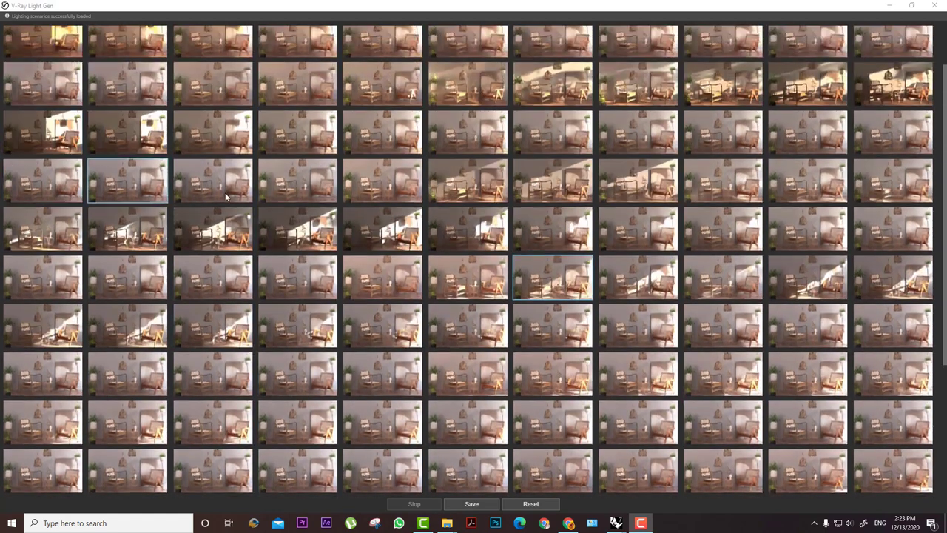
scroll(499, 158, "up", 1)
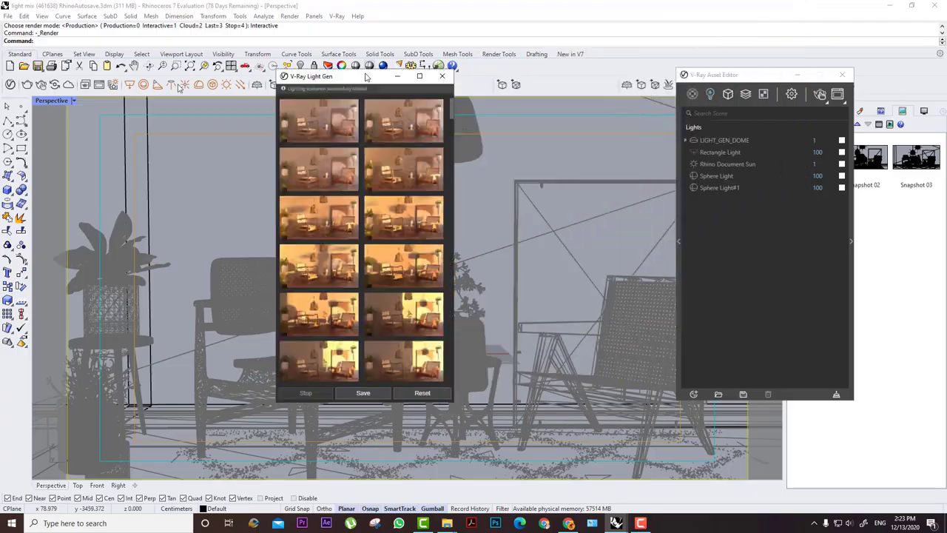
Arrange the Light Gen, Frame Buffer and Asset Editor windows side by side.
left_click_drag(724, 4, 291, 71)
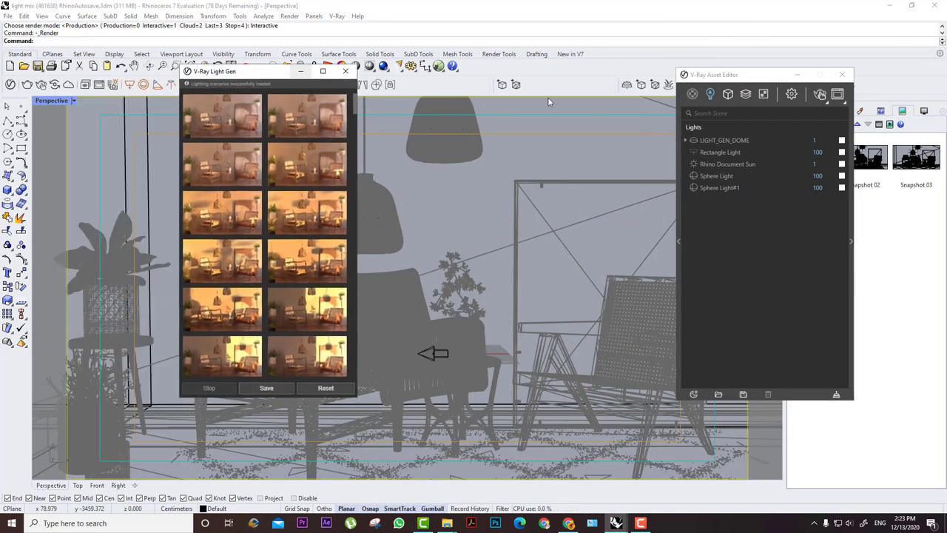
left_click(820, 95)
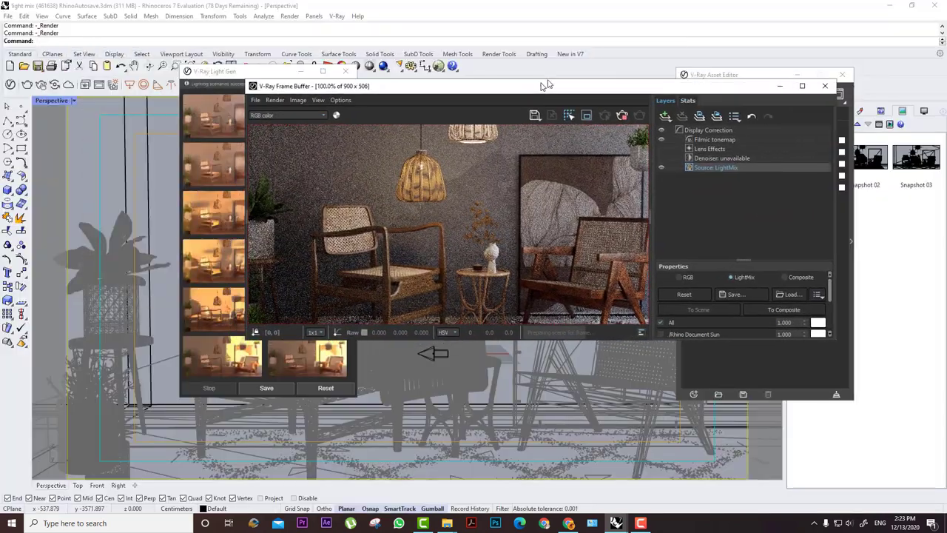
left_click_drag(850, 182, 676, 182)
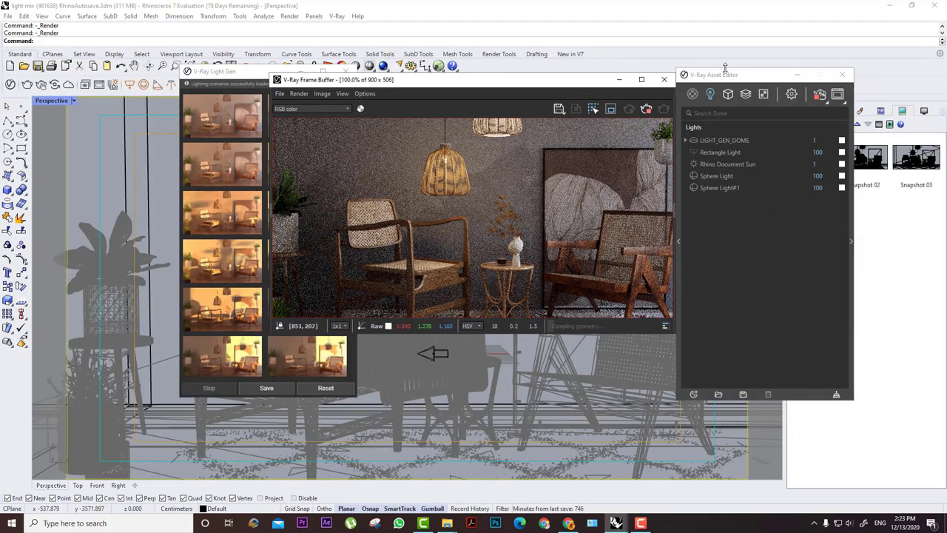
left_click_drag(740, 75, 822, 250)
left_click(675, 218)
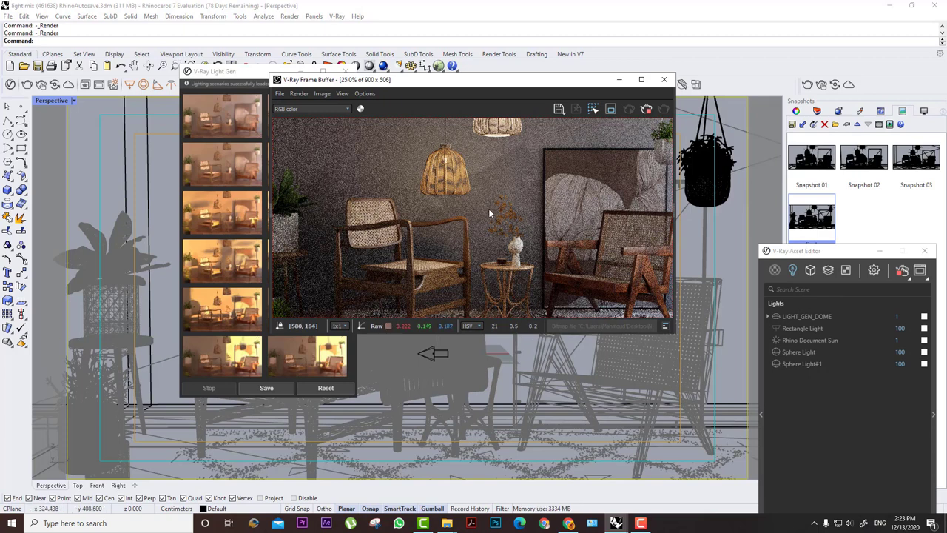
left_click_drag(388, 85, 535, 106)
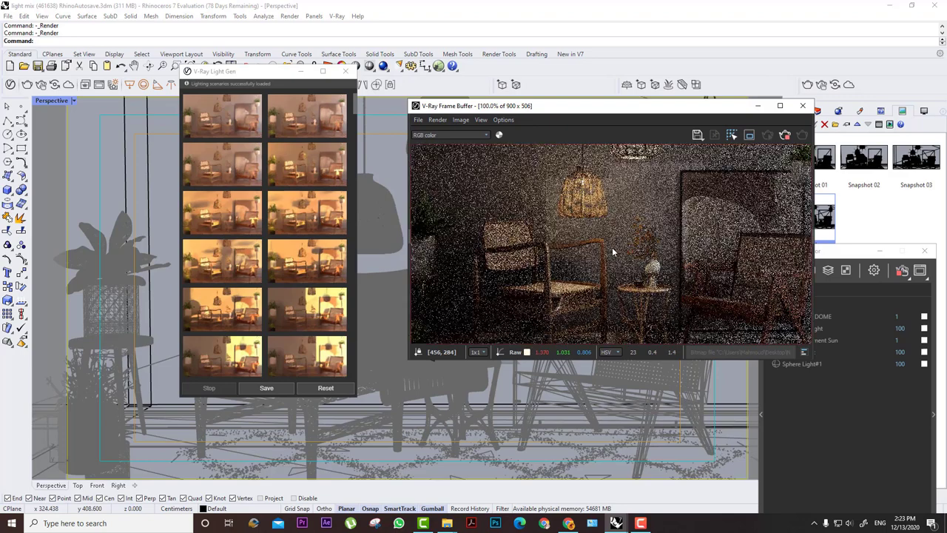
left_click_drag(573, 109, 490, 58)
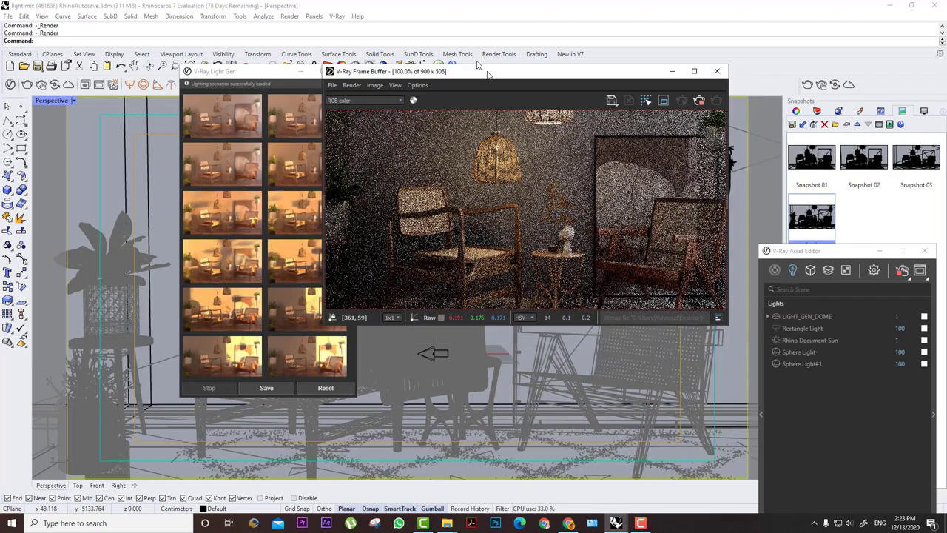
left_click_drag(244, 71, 79, 54)
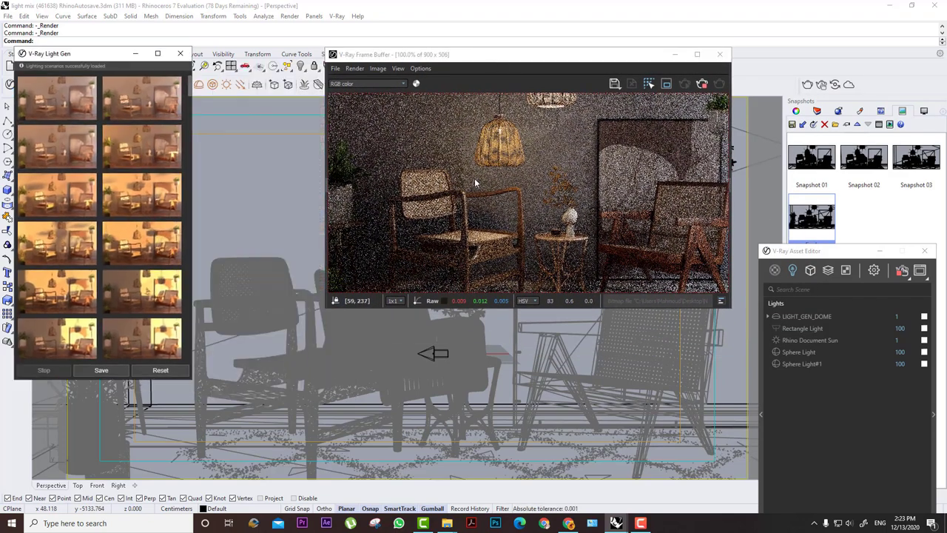
Apply a warm Light Gen lighting scenario to the interactive render.
scroll(122, 229, "down", 3)
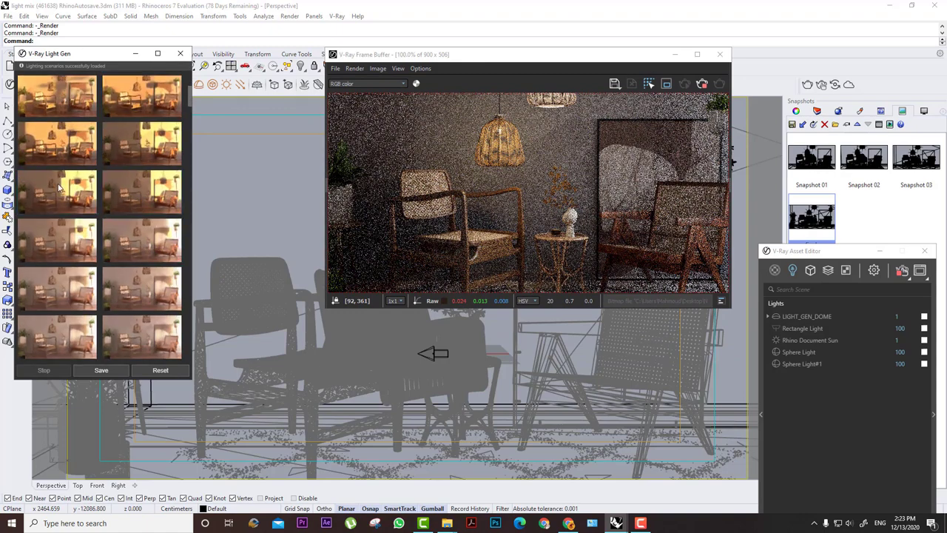
left_click(53, 246)
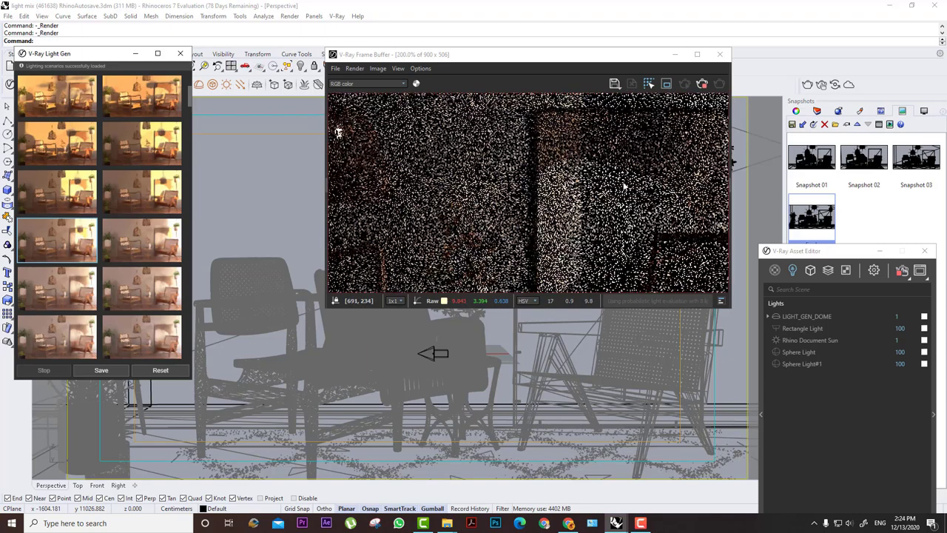
scroll(628, 192, "down", 1)
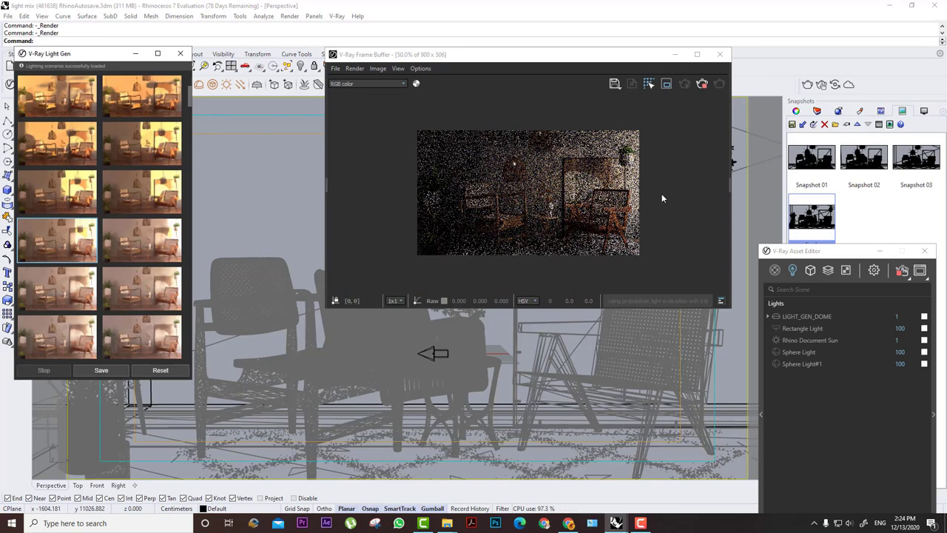
scroll(661, 198, "up", 1)
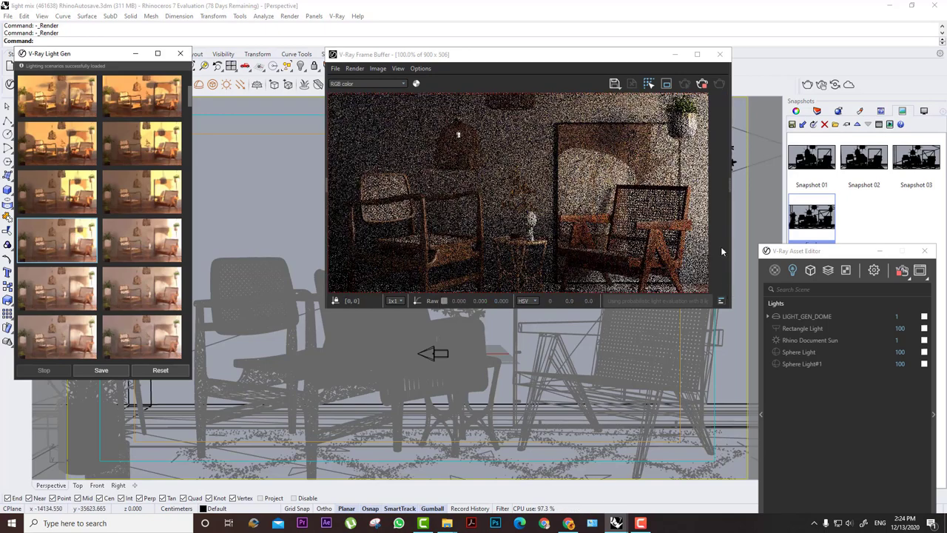
left_click(730, 186)
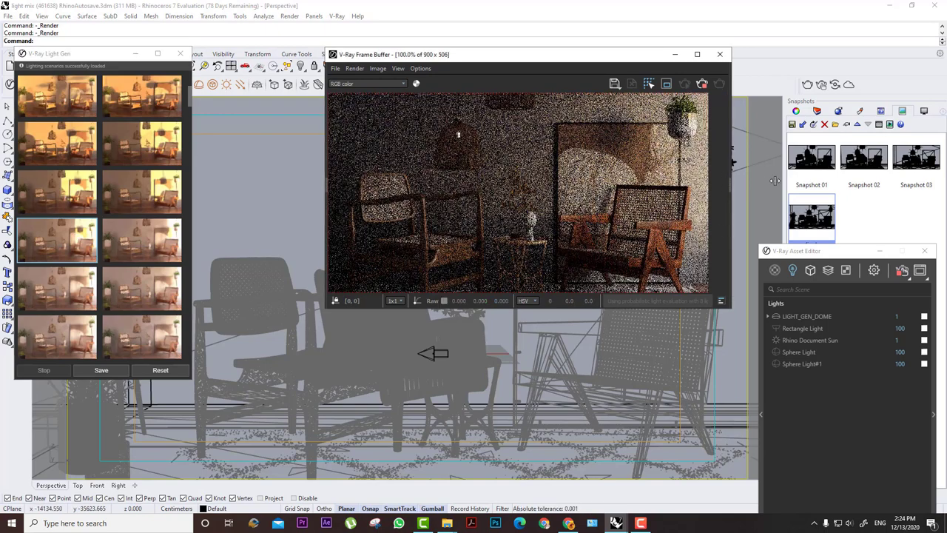
Enable the Rhino Document Sun in the frame buffer's light mix and scroll the scenario list.
left_click(731, 186)
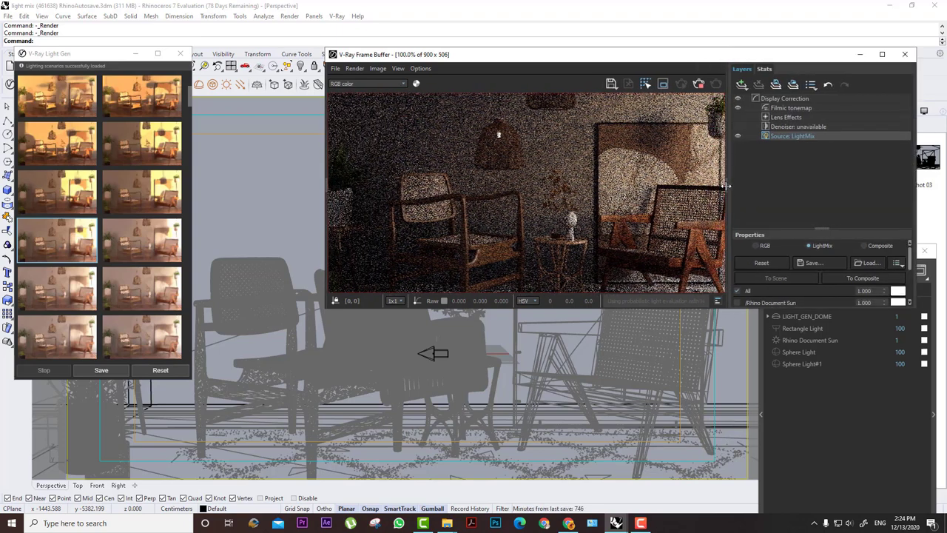
left_click(738, 302)
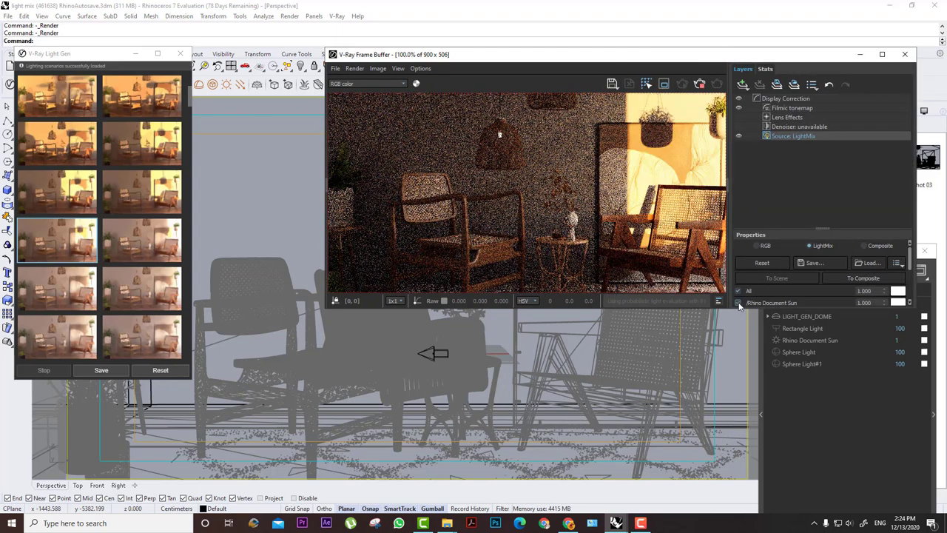
scroll(673, 232, "down", 1)
scroll(519, 185, "down", 1)
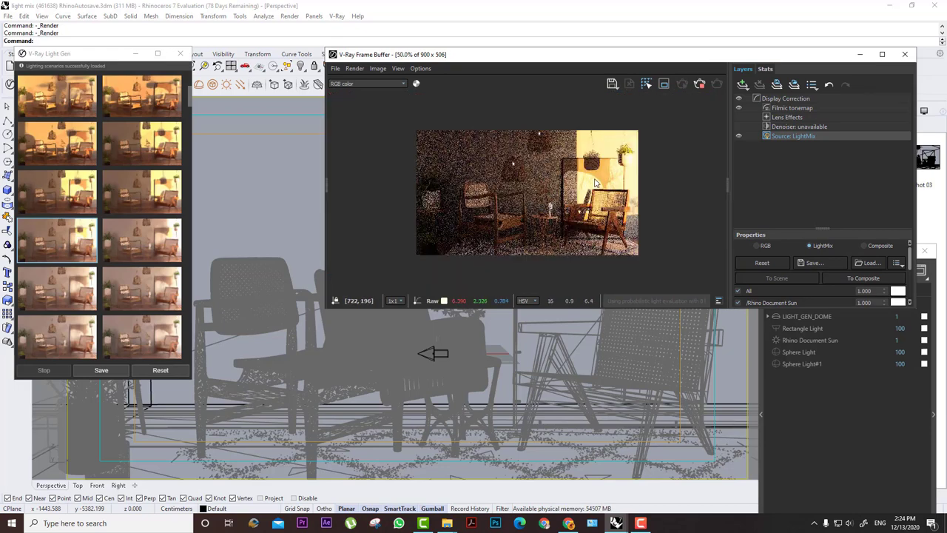
scroll(789, 277, "down", 3)
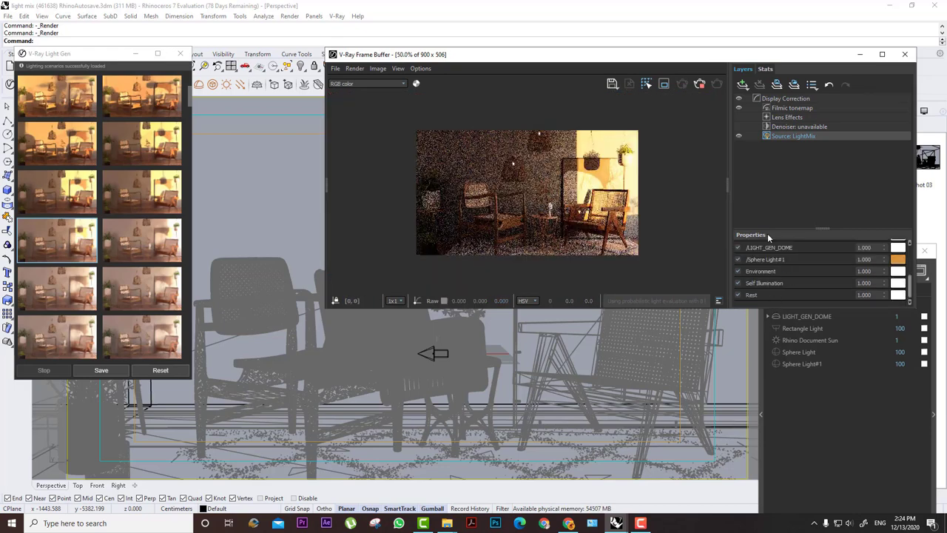
scroll(71, 244, "down", 5)
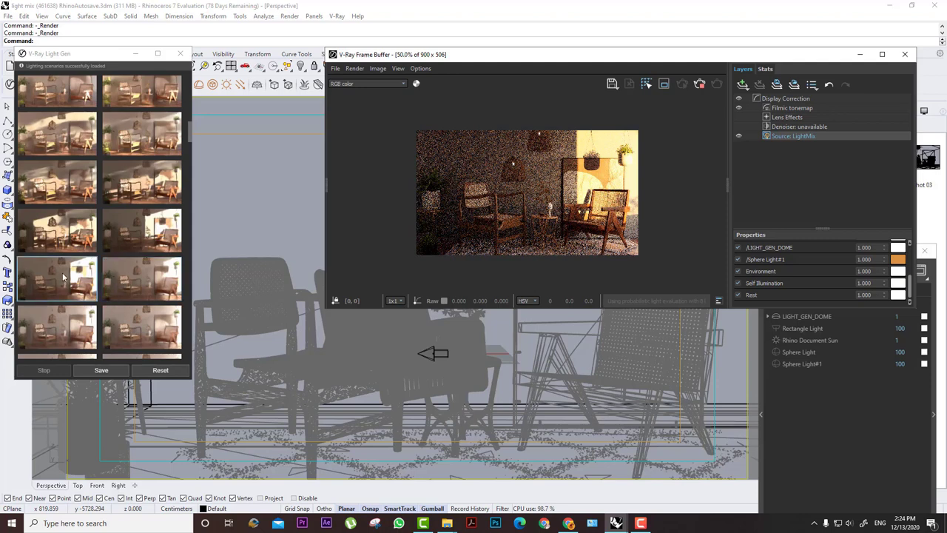
Pick a different Light Gen scenario and view the noisy render at 100% size.
left_click(80, 235)
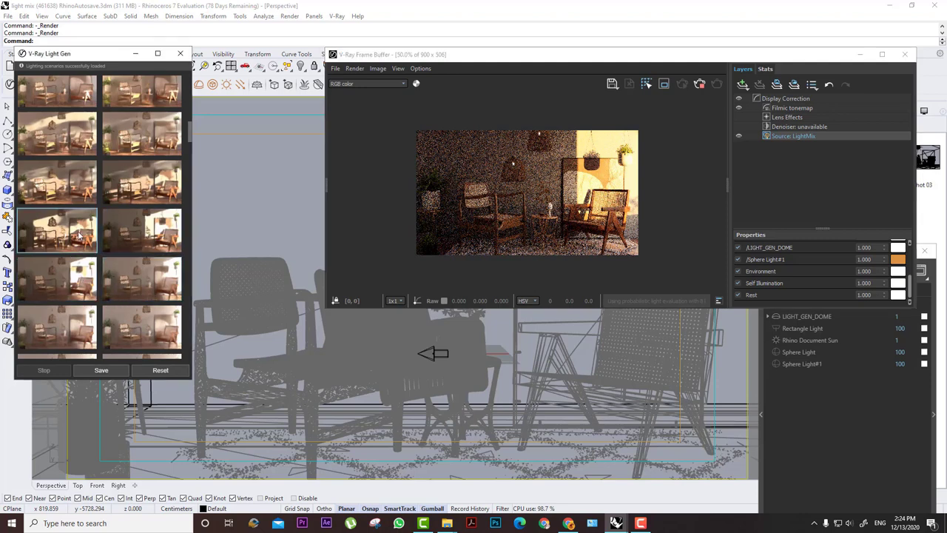
double_click(533, 183)
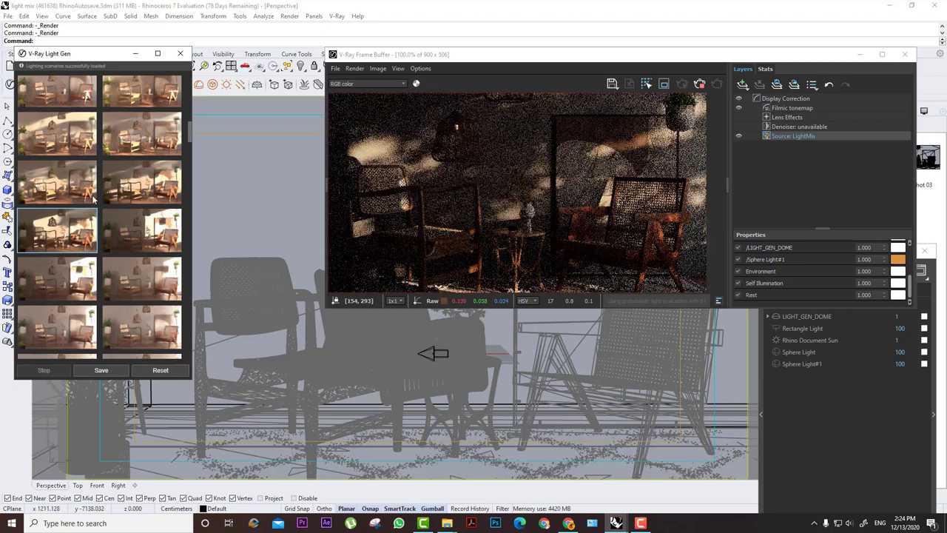
scroll(93, 199, "down", 3)
scroll(94, 198, "down", 3)
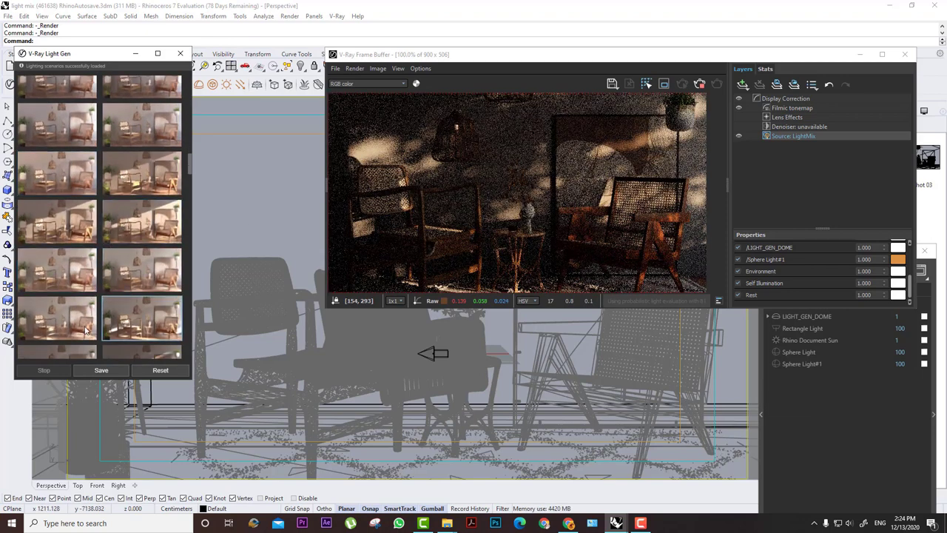
Apply the brightly sunlit scenario, then choose and apply another variant further down the list.
left_click(134, 228)
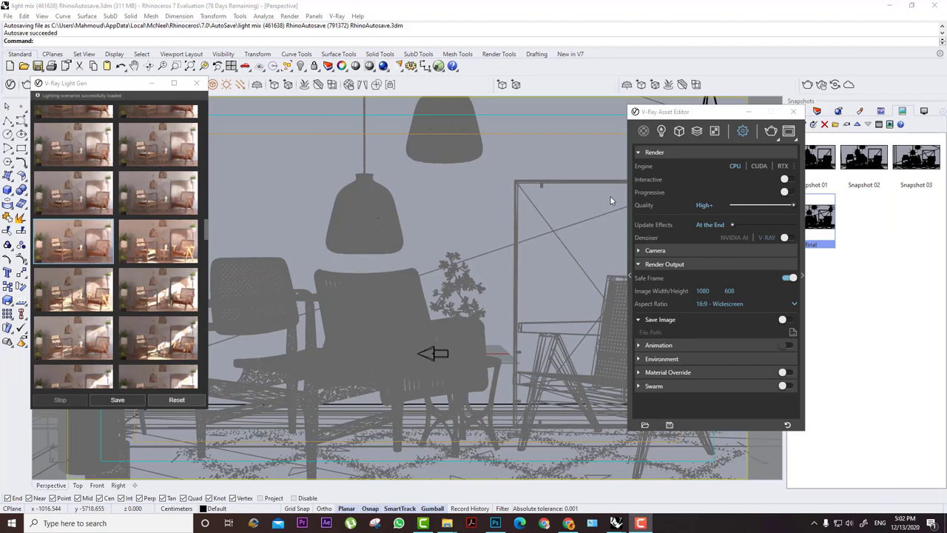
scroll(162, 202, "down", 2)
scroll(163, 202, "down", 2)
scroll(164, 202, "down", 2)
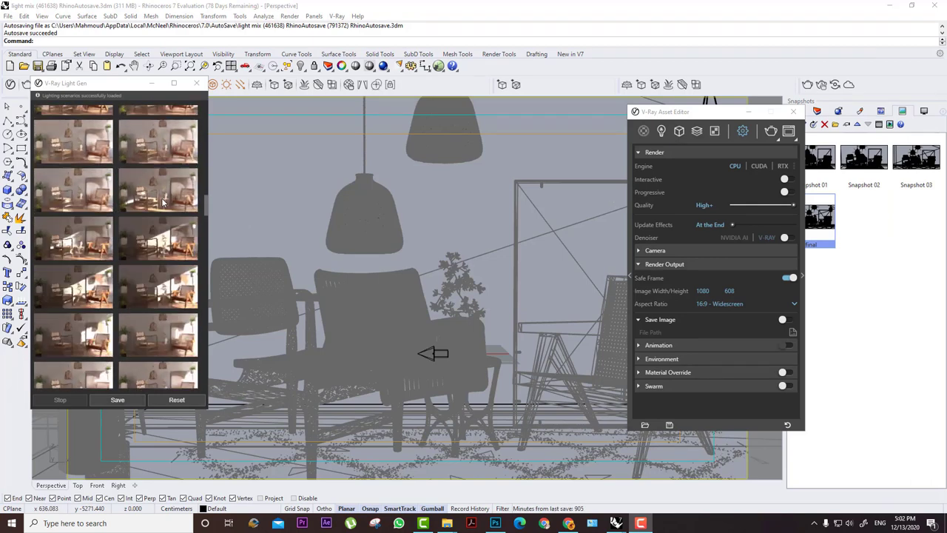
scroll(163, 202, "down", 2)
scroll(163, 202, "down", 2)
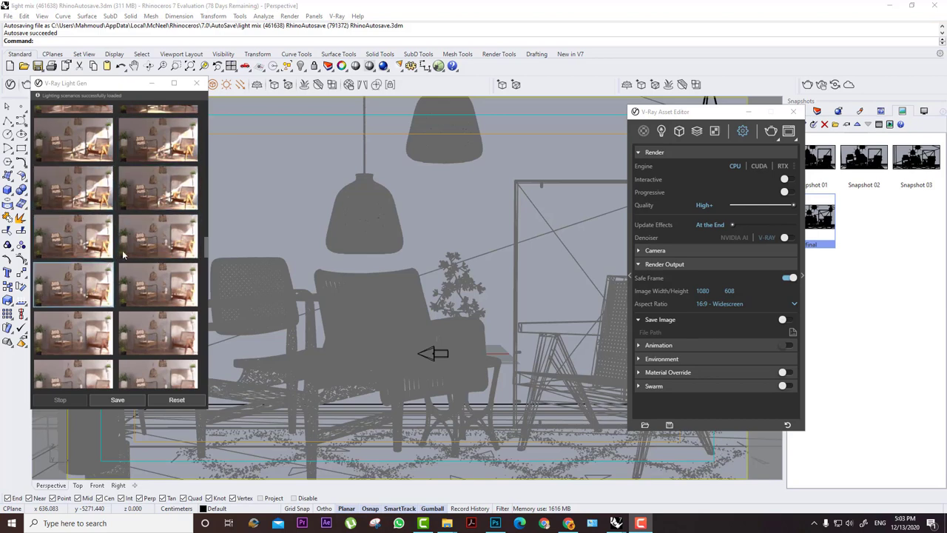
scroll(122, 254, "down", 2)
scroll(125, 237, "down", 2)
scroll(125, 222, "down", 2)
scroll(127, 210, "down", 2)
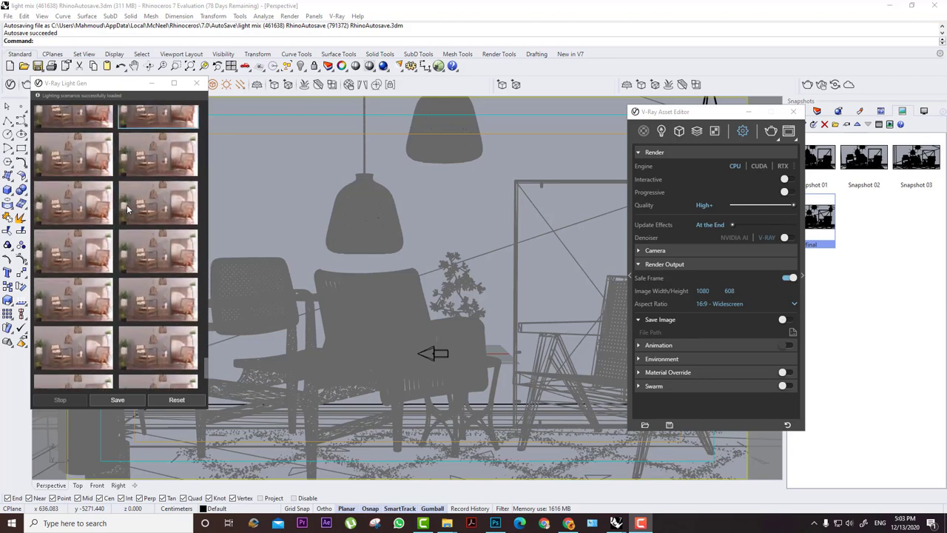
scroll(133, 230, "down", 2)
left_click(176, 277)
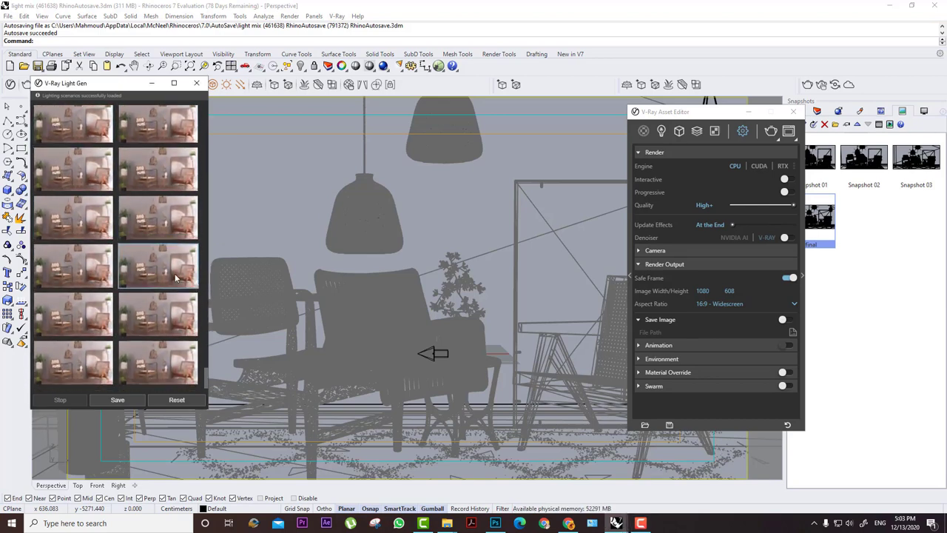
left_click(660, 131)
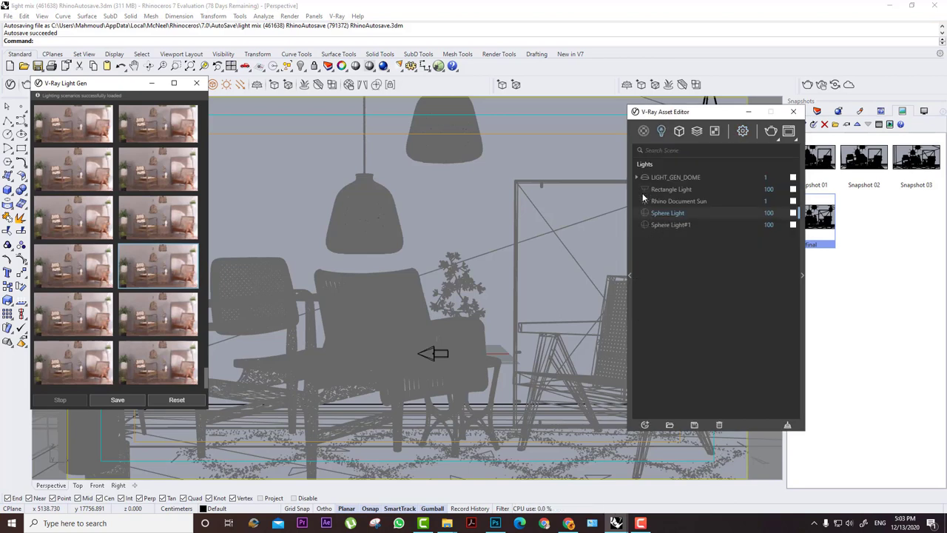
Select the Rectangle Light, browse the thumbnails, and start saving the scenarios as a .lightset file.
left_click(651, 189)
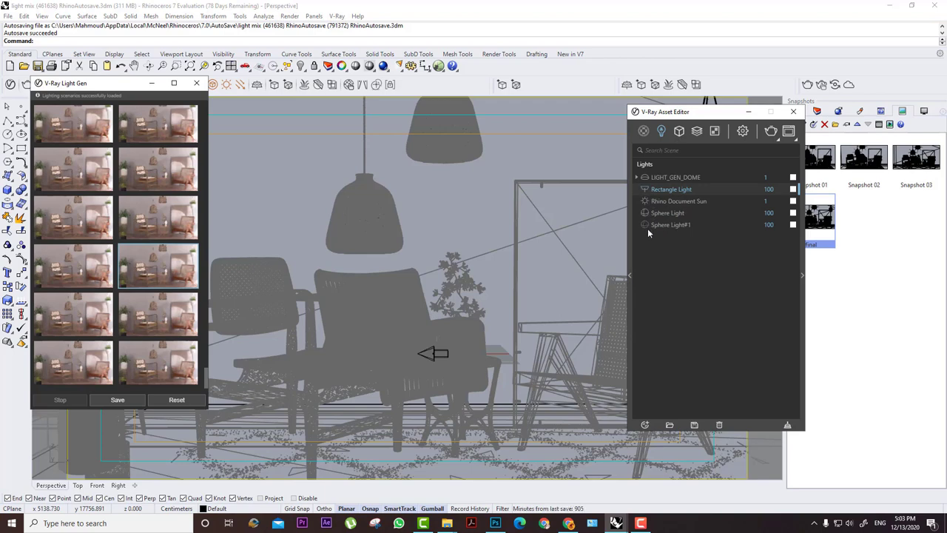
scroll(78, 338, "down", 2)
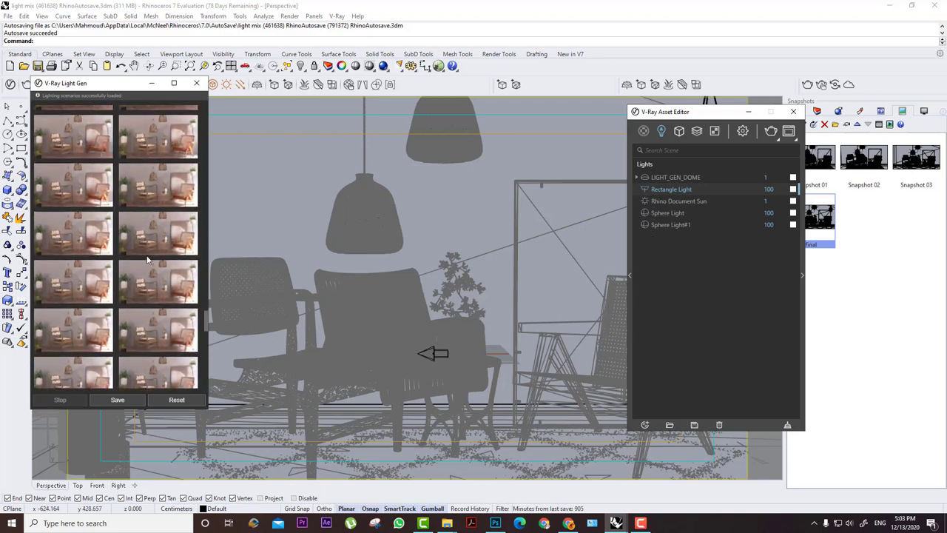
scroll(111, 244, "up", 3)
scroll(94, 307, "up", 3)
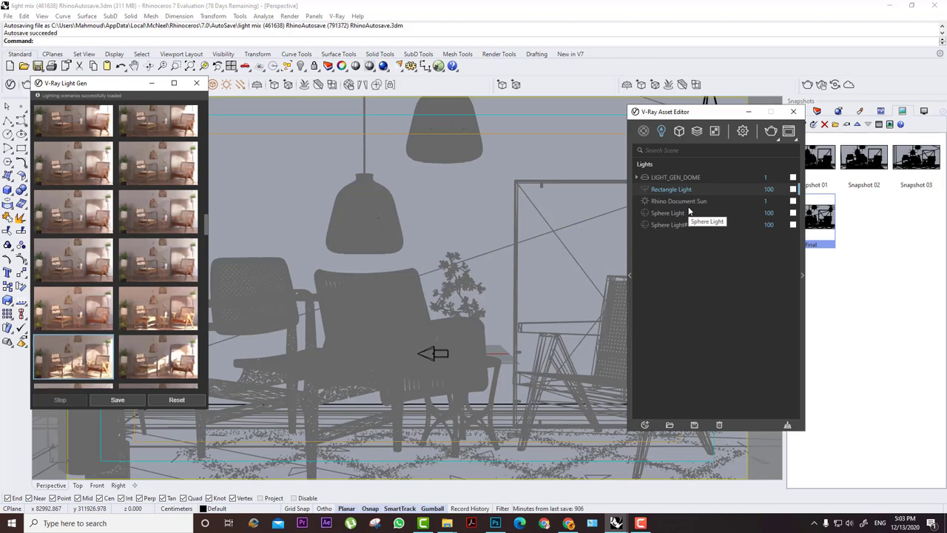
scroll(151, 348, "down", 3)
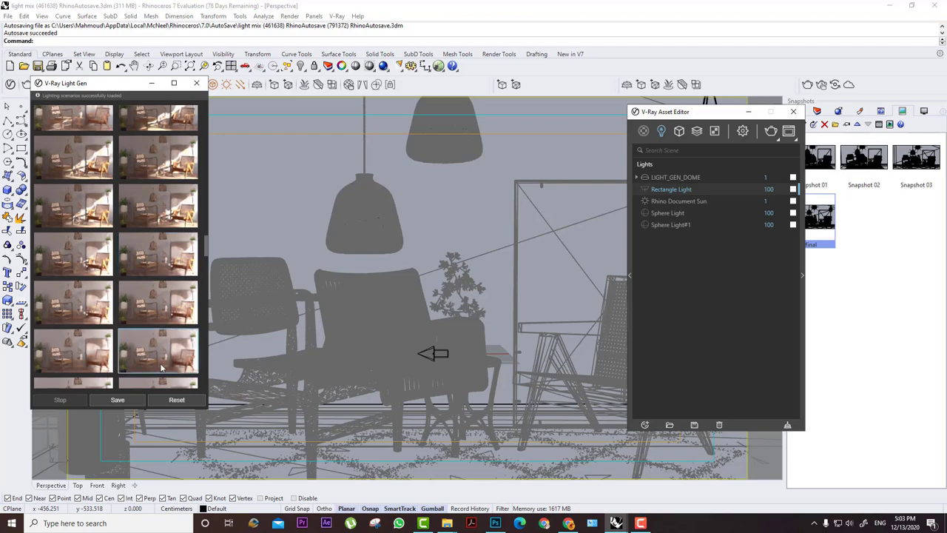
left_click(118, 400)
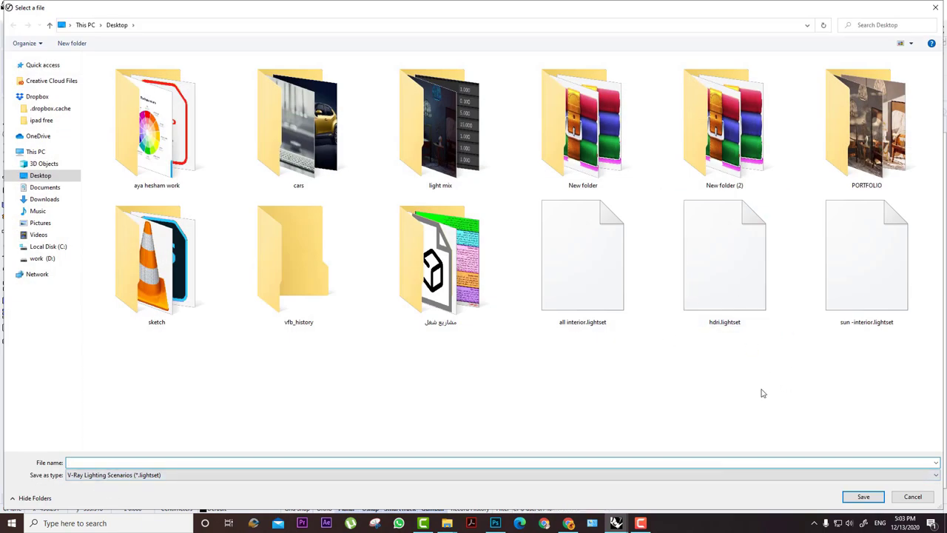
Cancel the save, reset Light Gen, and load the all interior.lightset scenarios.
left_click(912, 496)
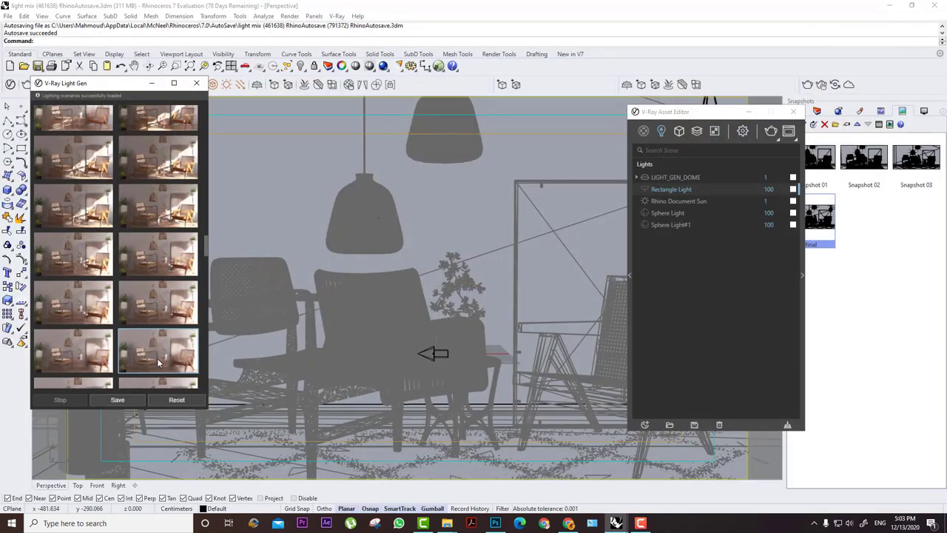
left_click(179, 400)
left_click(182, 399)
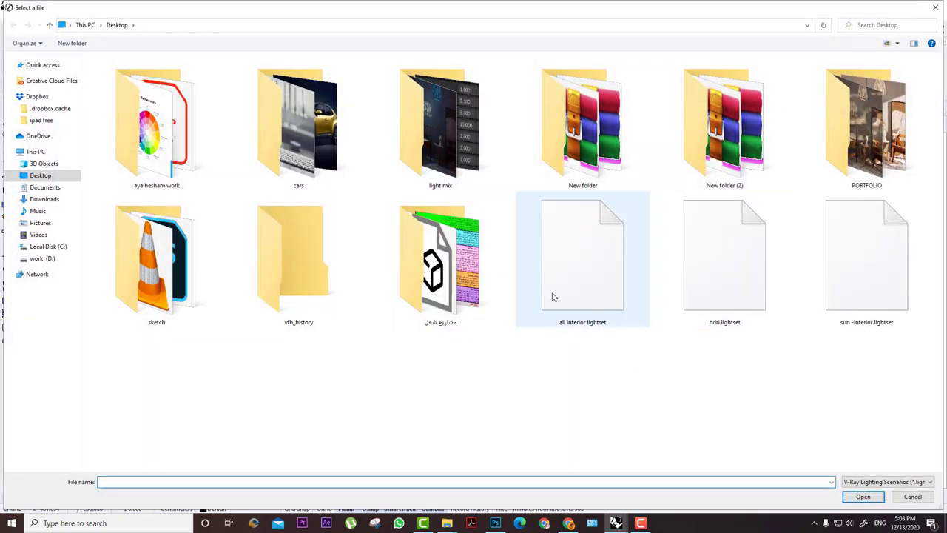
double_click(582, 259)
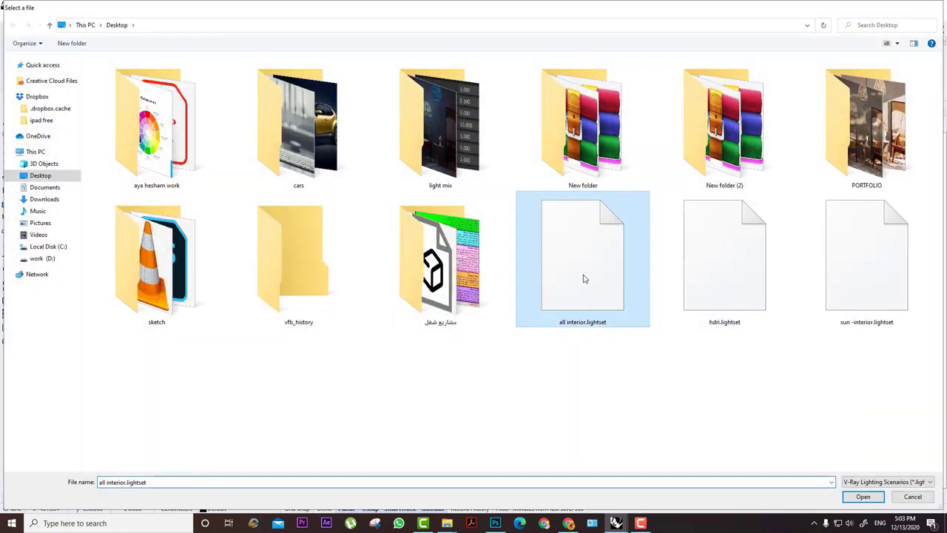
scroll(146, 212, "down", 3)
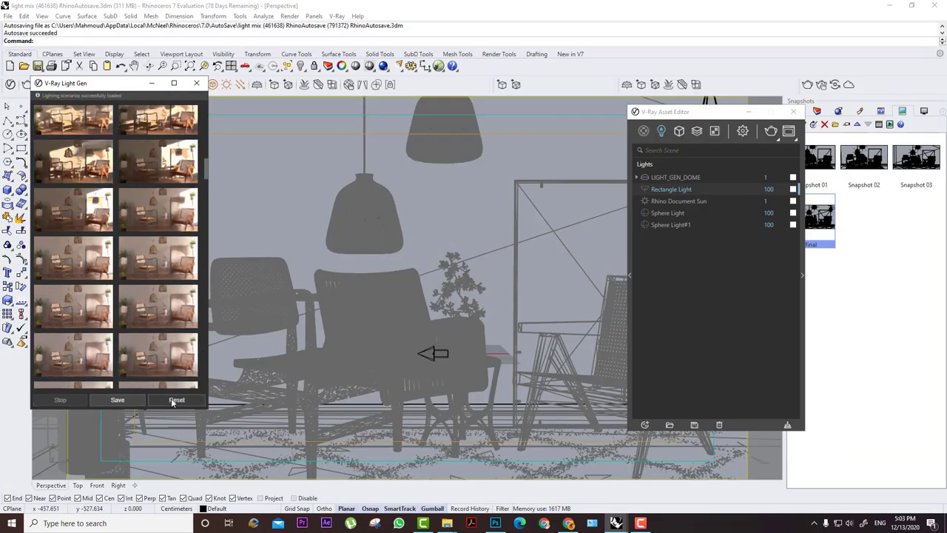
scroll(129, 233, "down", 1)
scroll(130, 232, "down", 3)
scroll(133, 244, "down", 2)
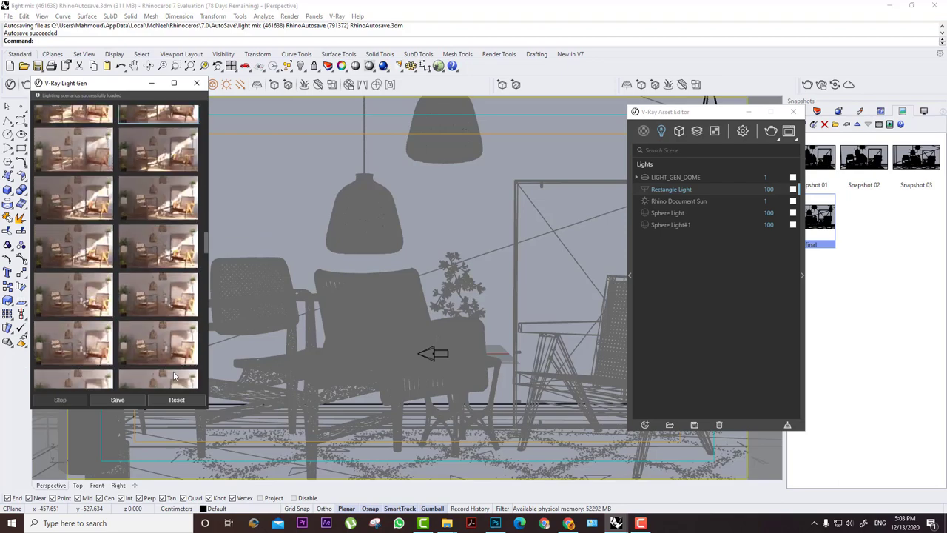
Reset and load the sun -interior.lightset scenarios instead.
left_click(163, 402)
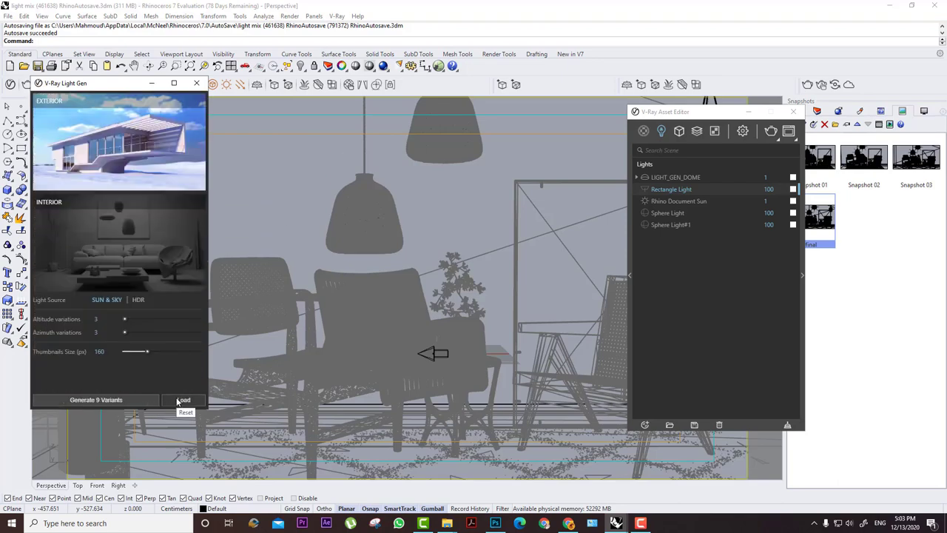
left_click(170, 404)
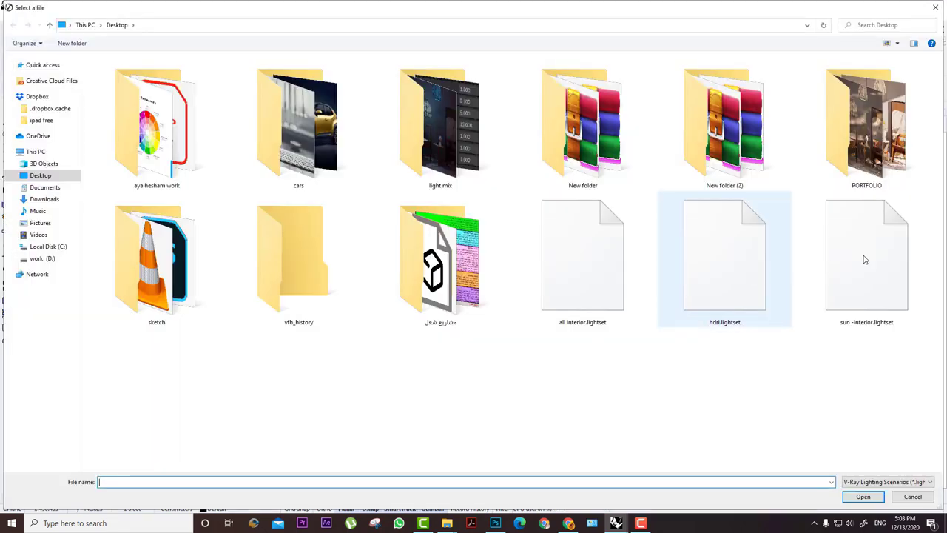
double_click(871, 259)
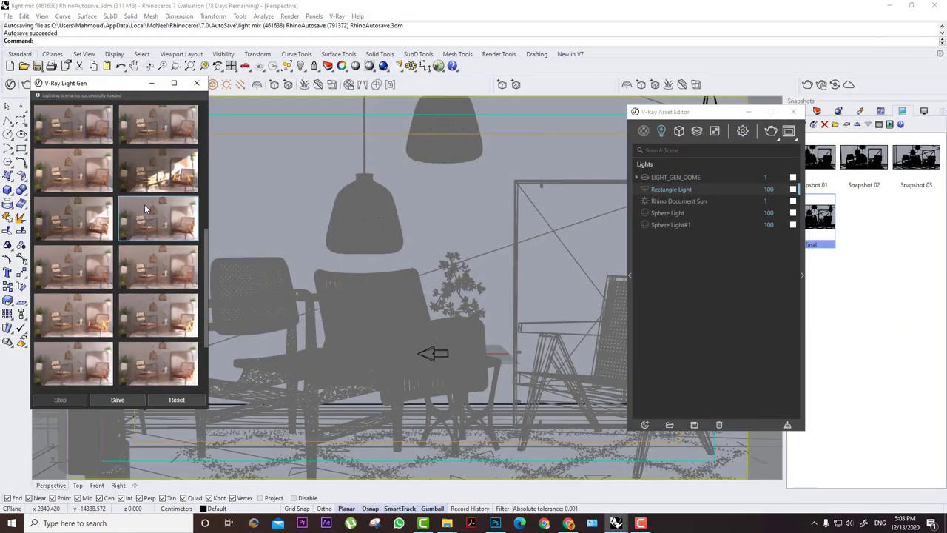
Reset and load the hdri.lightset scenarios, then move the Asset Editor left.
left_click(175, 402)
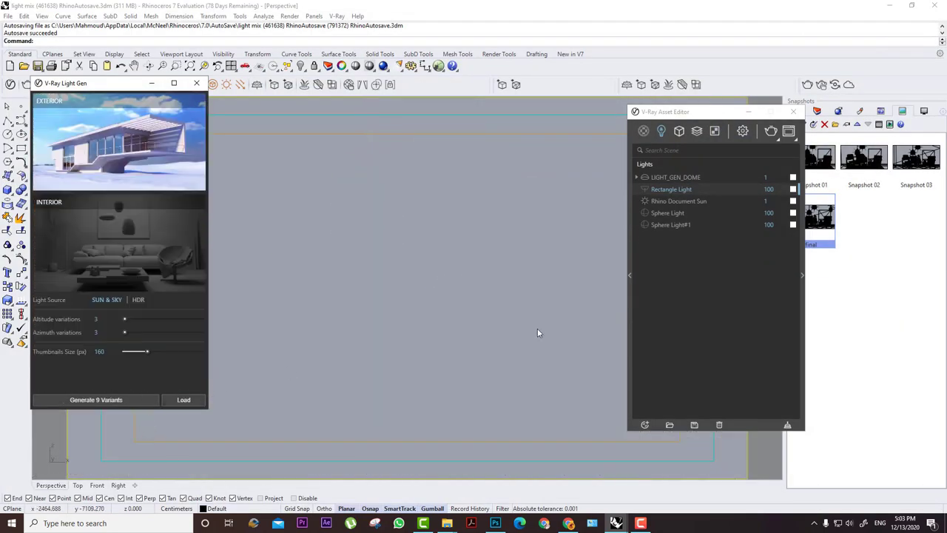
left_click(186, 400)
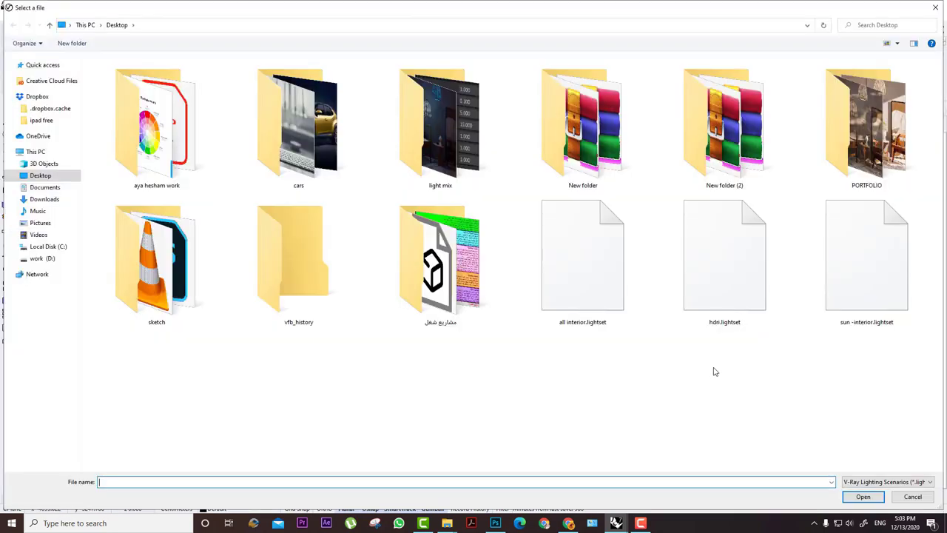
double_click(734, 265)
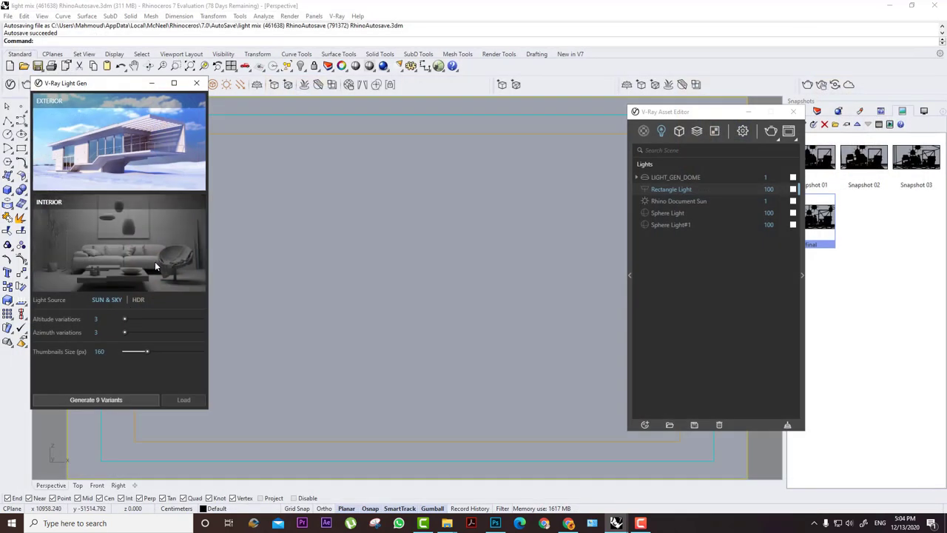
scroll(67, 299, "down", 5)
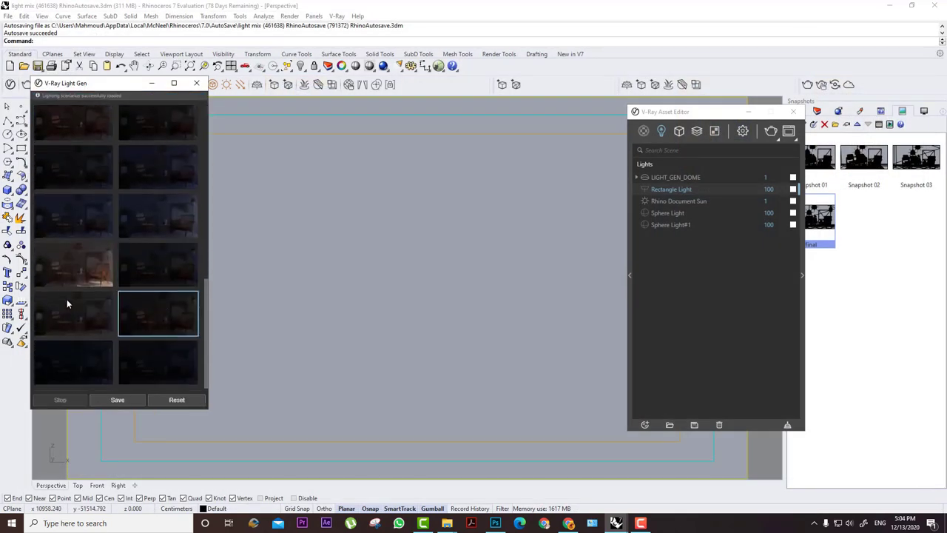
scroll(152, 200, "up", 5)
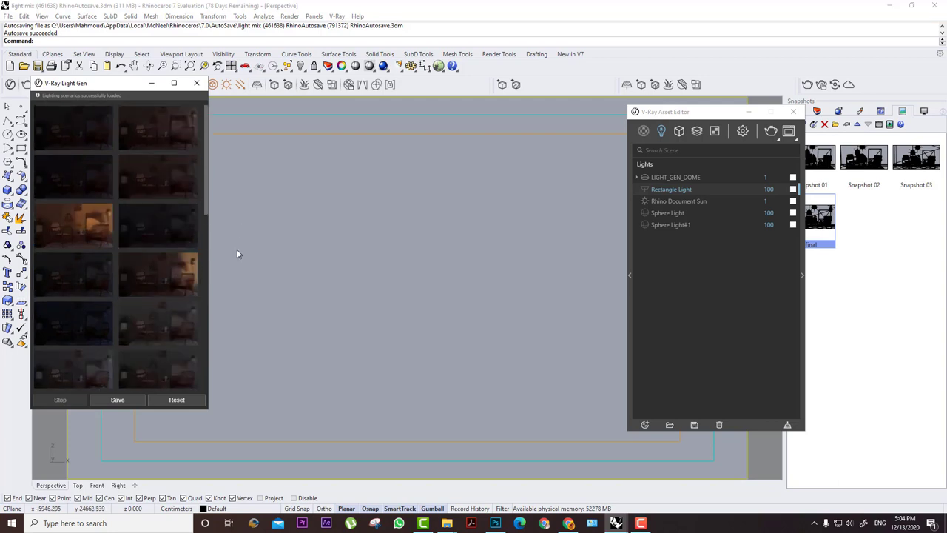
left_click(811, 233)
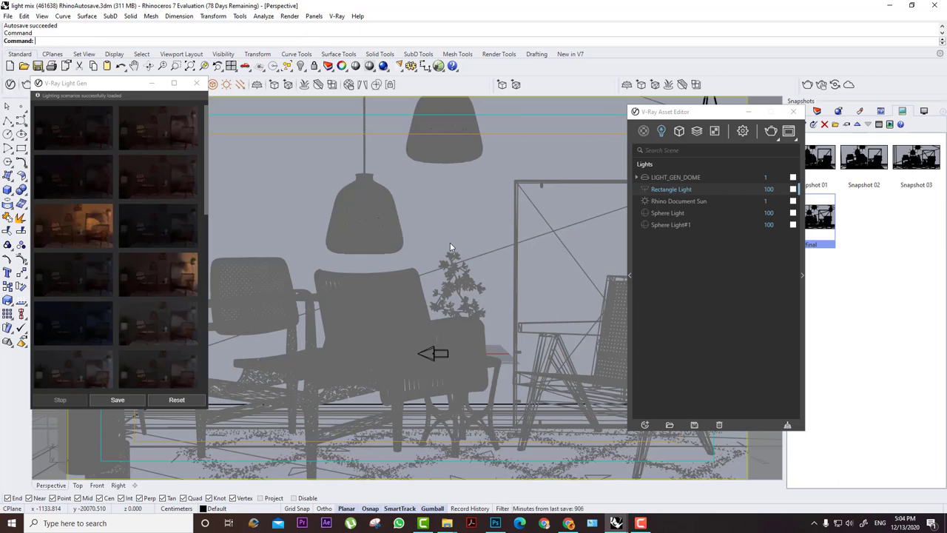
left_click_drag(706, 113, 401, 112)
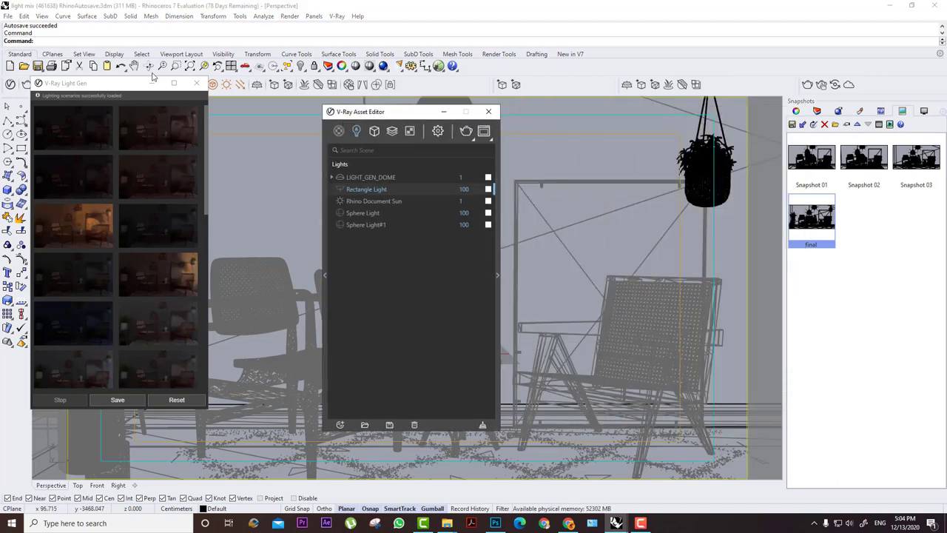
mouse_move(616, 523)
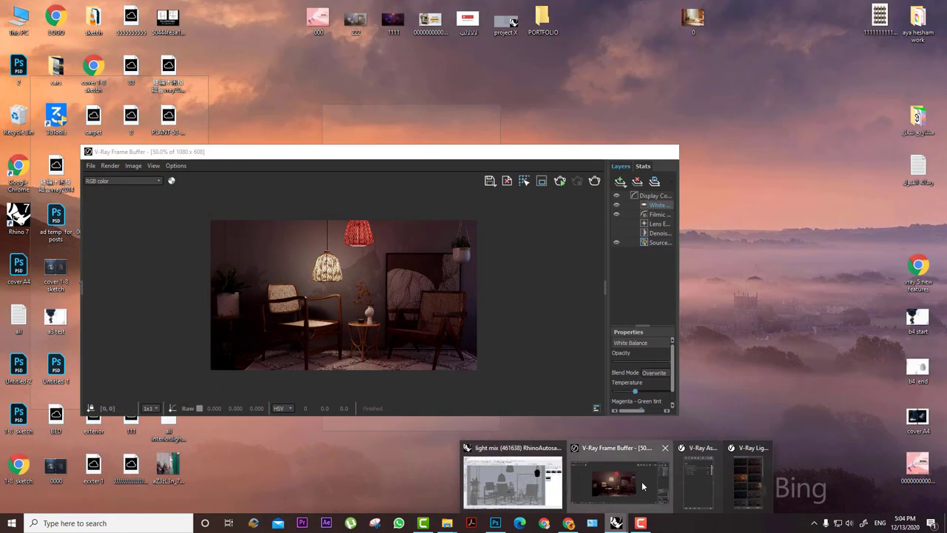
Maximize the V-Ray Frame Buffer and show its LightMix side panel.
left_click(642, 481)
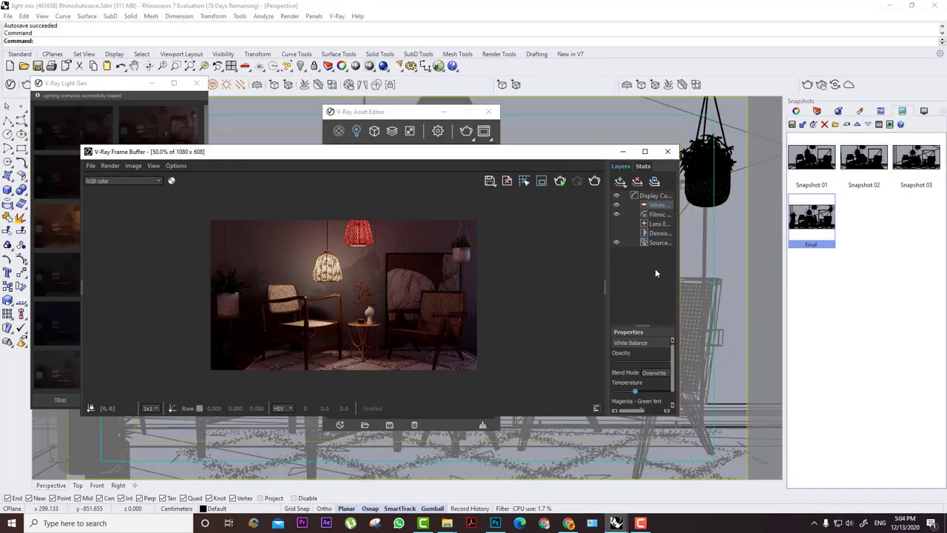
left_click(645, 151)
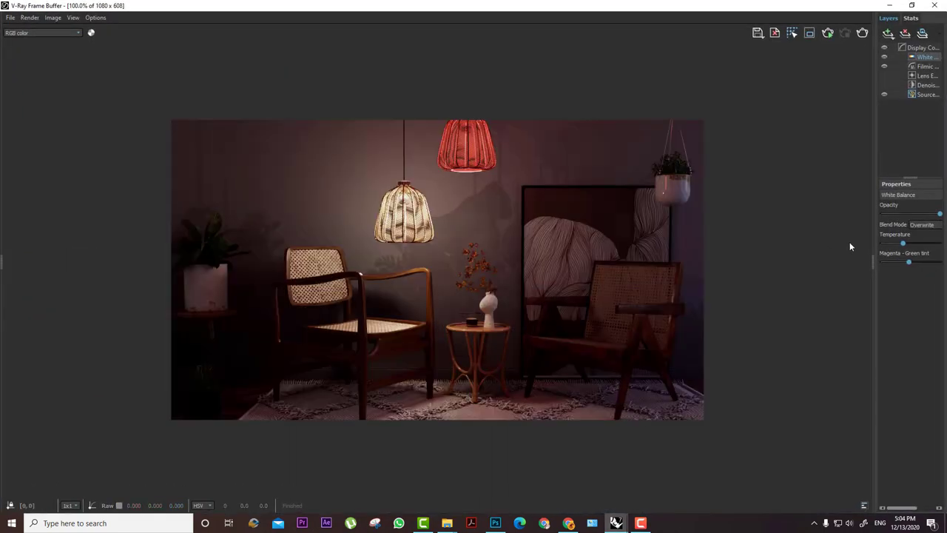
left_click(889, 95)
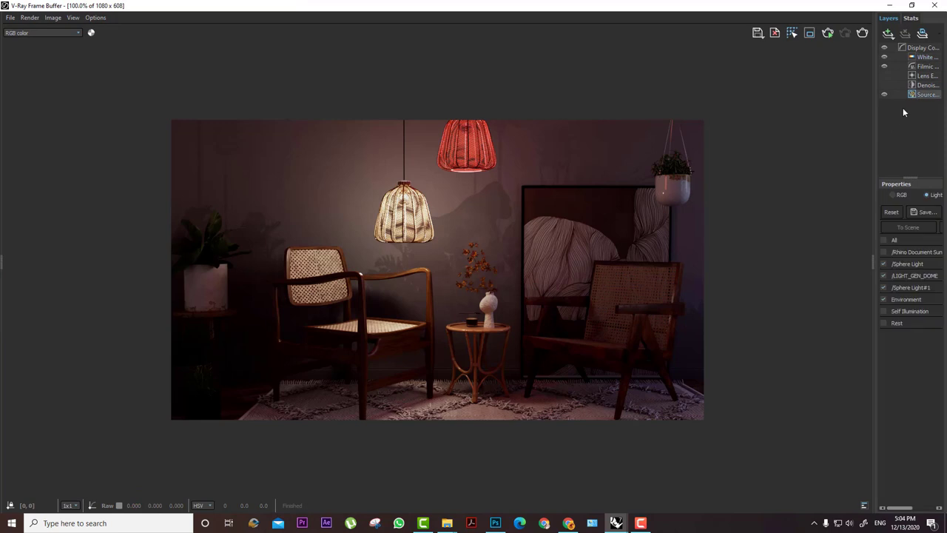
double_click(873, 133)
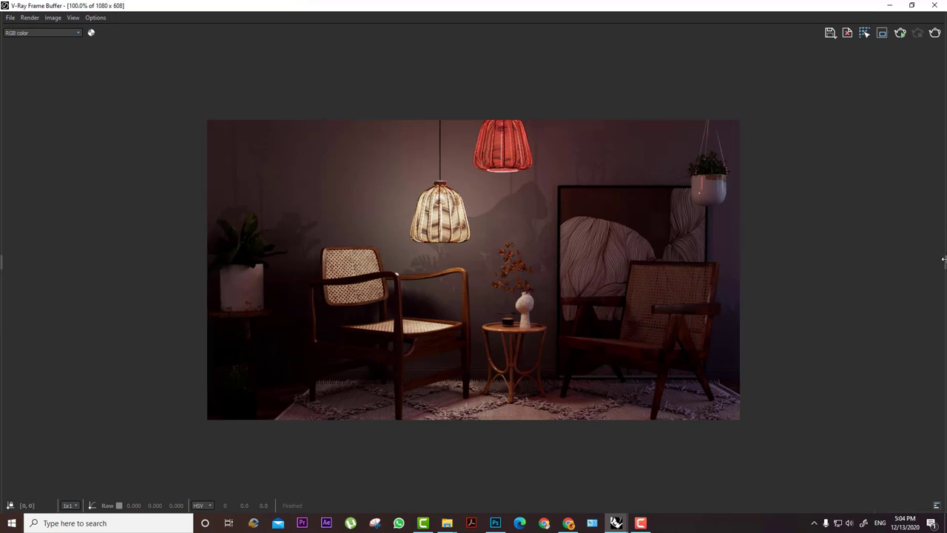
left_click_drag(897, 265, 873, 265)
Toggle the Sphere Light off and on, then give it a new brighter hue.
left_click(893, 265)
left_click(884, 264)
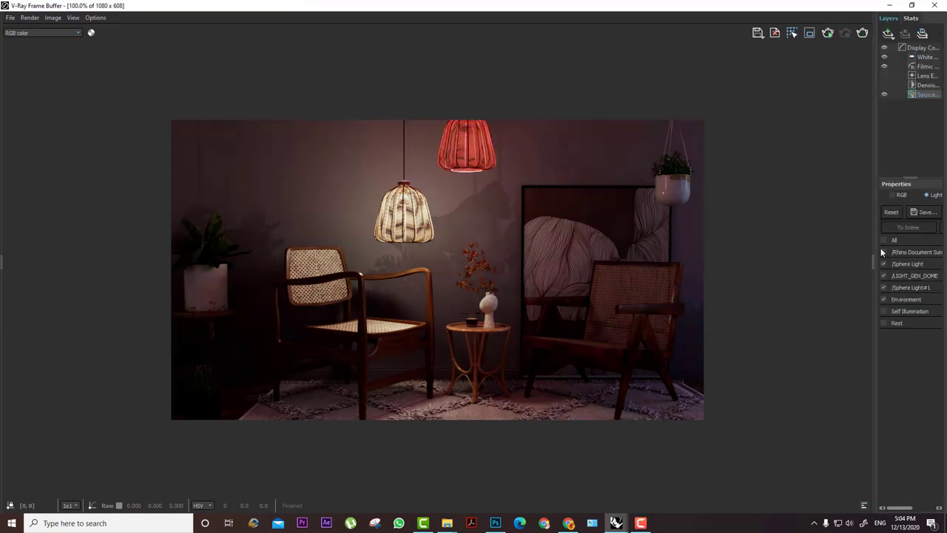
left_click_drag(874, 232, 715, 236)
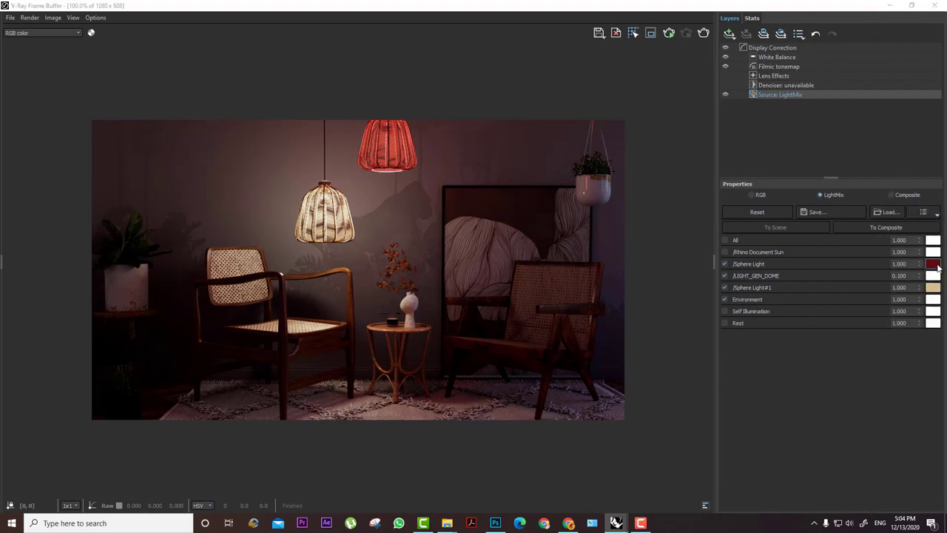
left_click(933, 263)
left_click(757, 290)
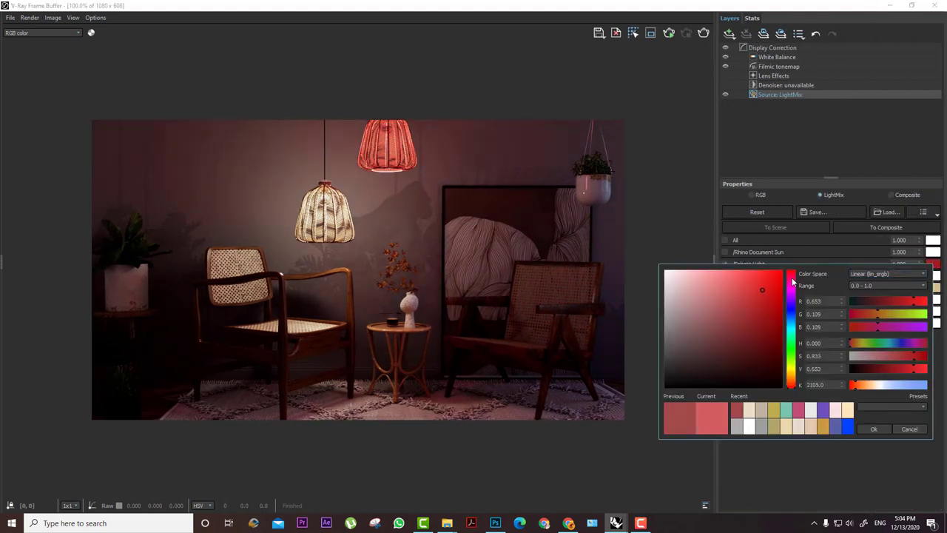
left_click_drag(792, 281, 779, 411)
left_click(425, 283)
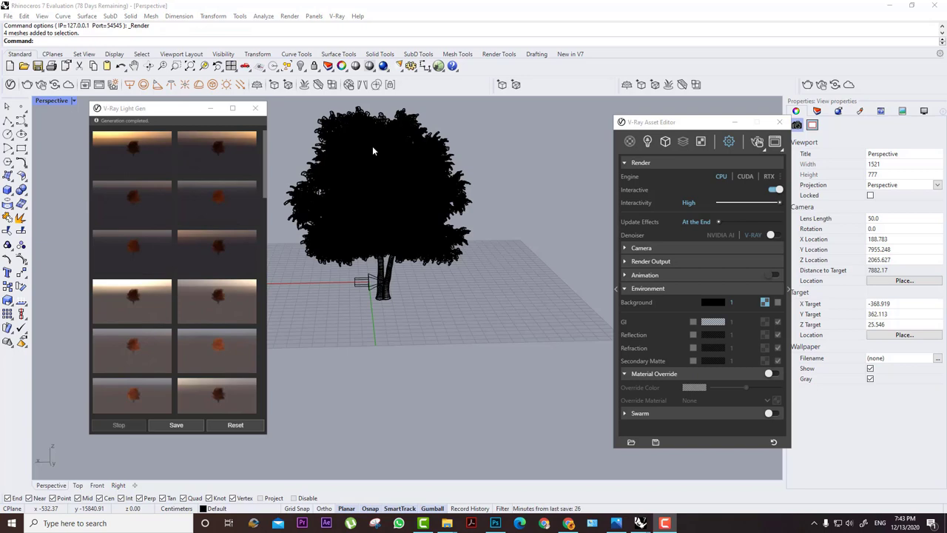
Launch V-Ray Vision from the V-Ray toolbar to preview the autumn tree.
left_click(56, 88)
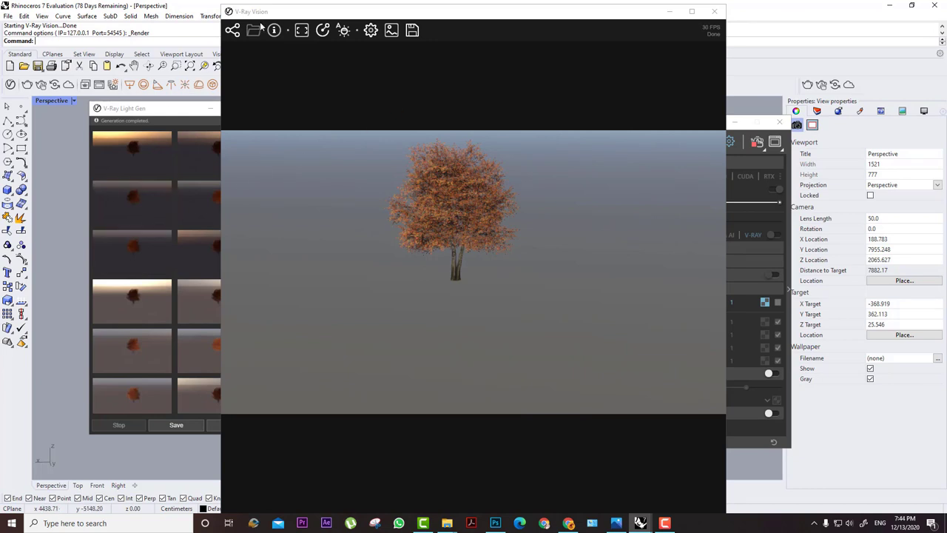
Move the V-Ray Vision window aside and apply a grey overcast lighting variant.
mouse_move(294, 19)
left_mouse_down()
mouse_move(503, 34)
mouse_move(544, 22)
left_mouse_up()
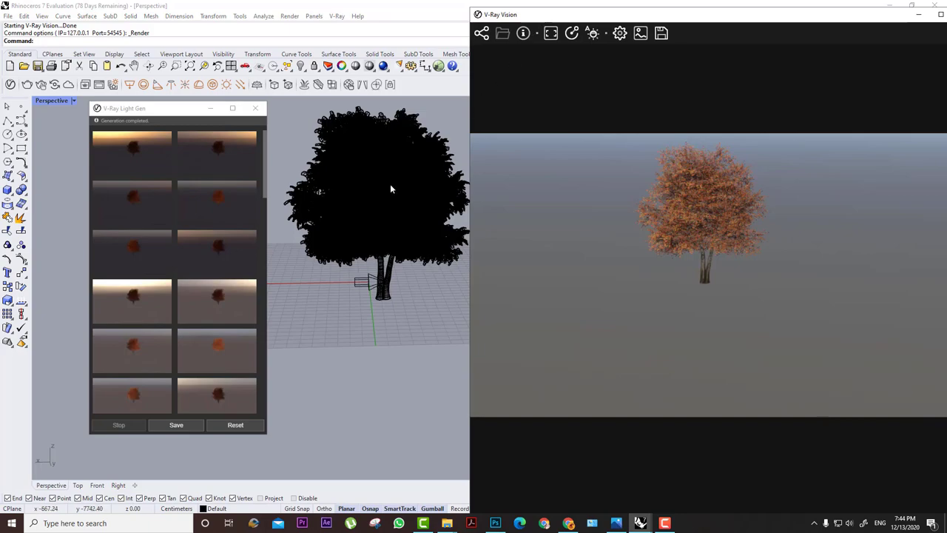
scroll(381, 192, "down", 2)
scroll(381, 193, "up", 2)
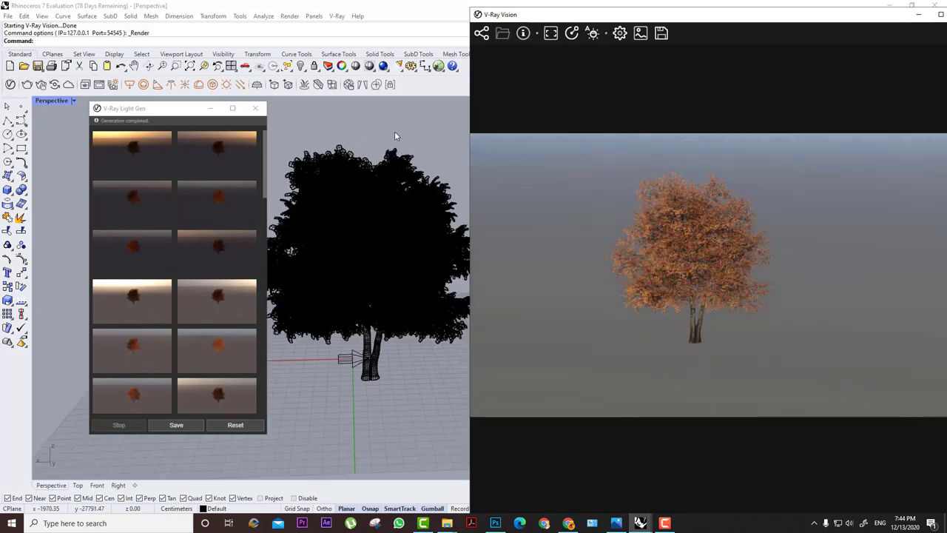
scroll(384, 185, "up", 3)
scroll(372, 235, "up", 1)
scroll(371, 235, "down", 2)
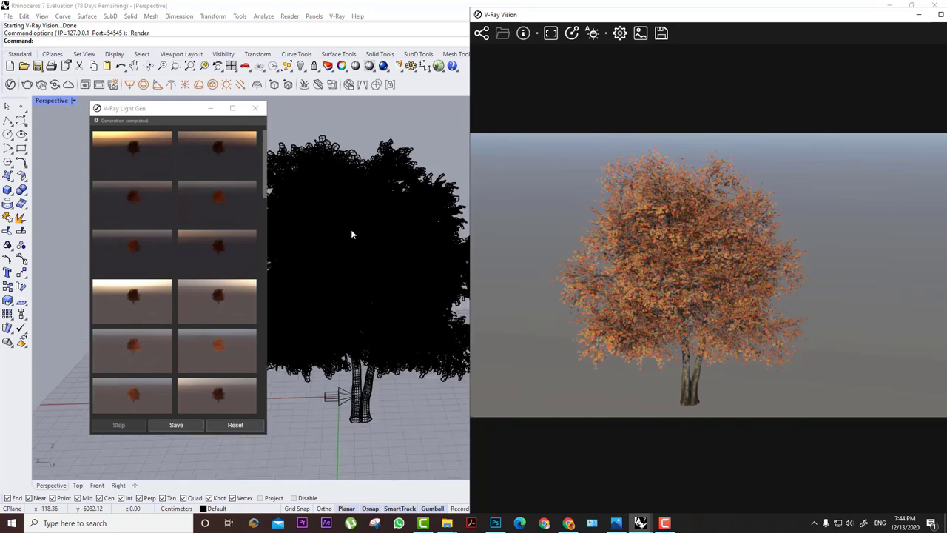
scroll(351, 230, "down", 2)
scroll(351, 229, "up", 1)
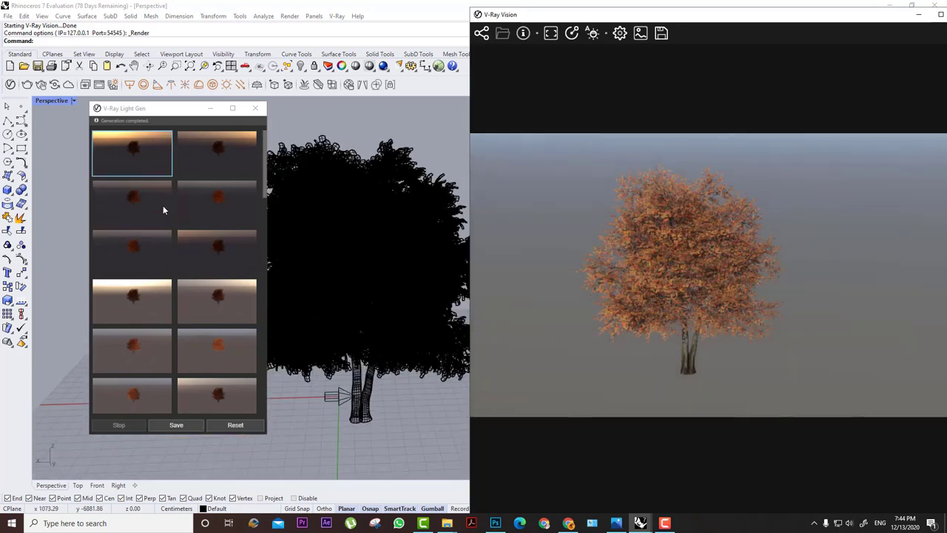
left_click(149, 154)
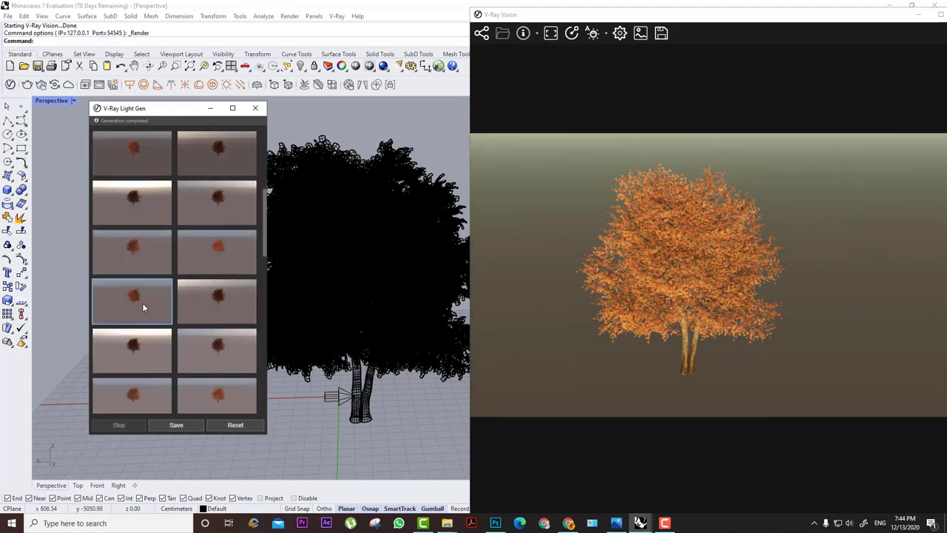
left_click(146, 343)
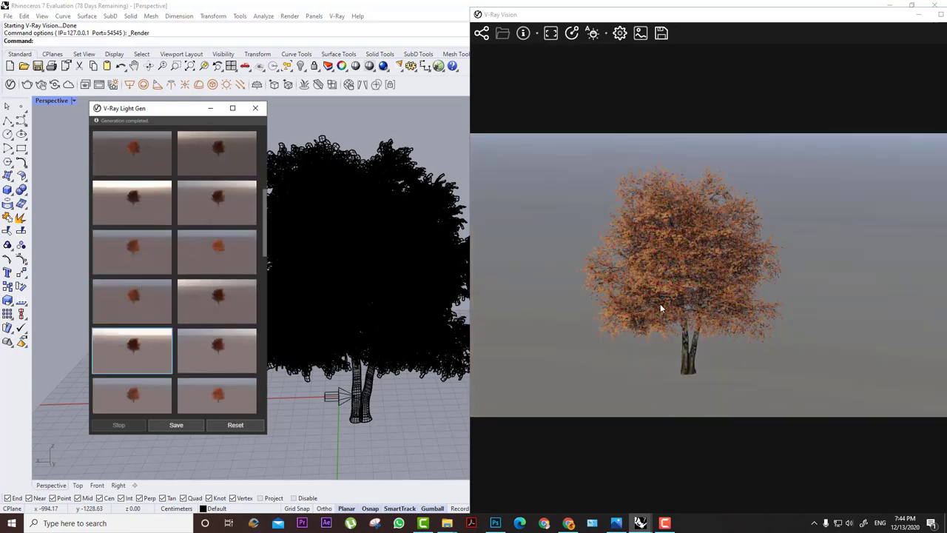
Try a darker, bluer variant, then settle on the warm orange sunset variant.
scroll(181, 300, "down", 2)
scroll(181, 300, "down", 2)
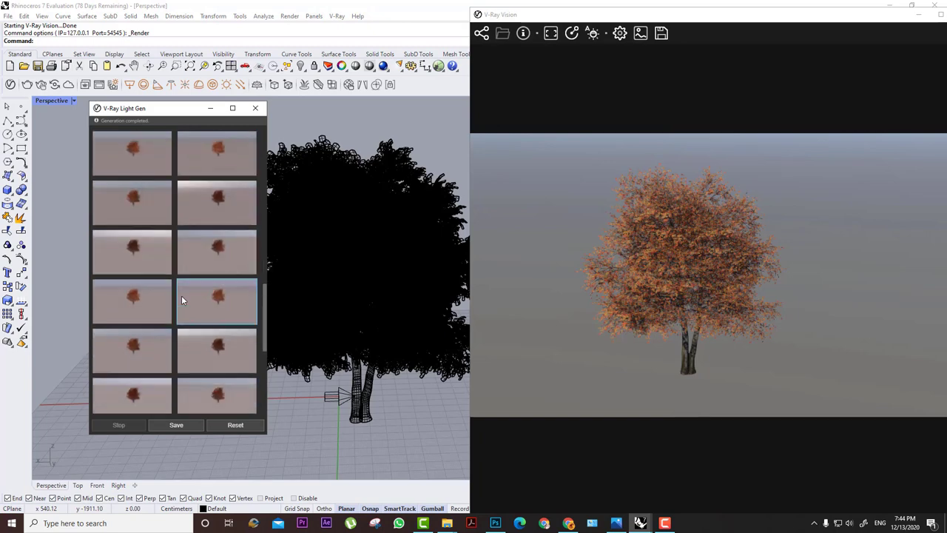
left_click(205, 213)
scroll(133, 216, "up", 3)
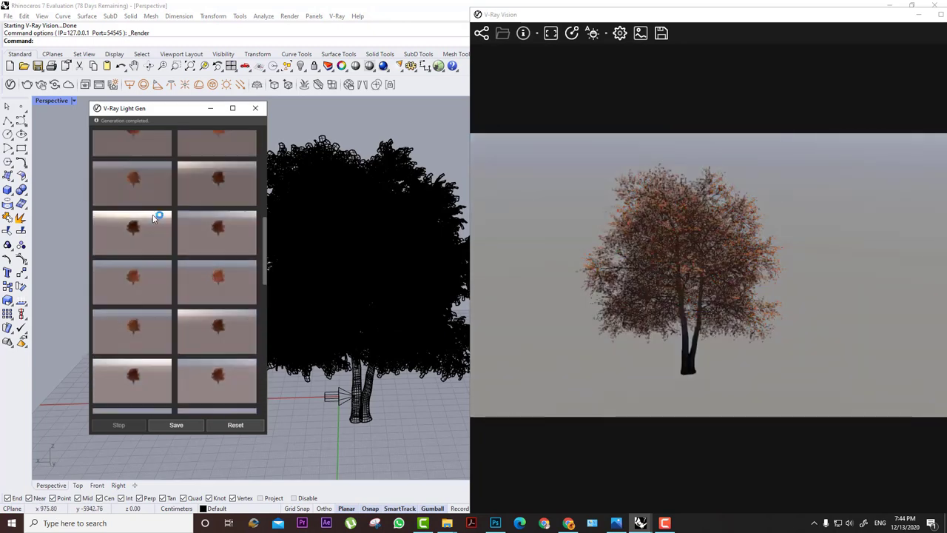
scroll(155, 218, "up", 2)
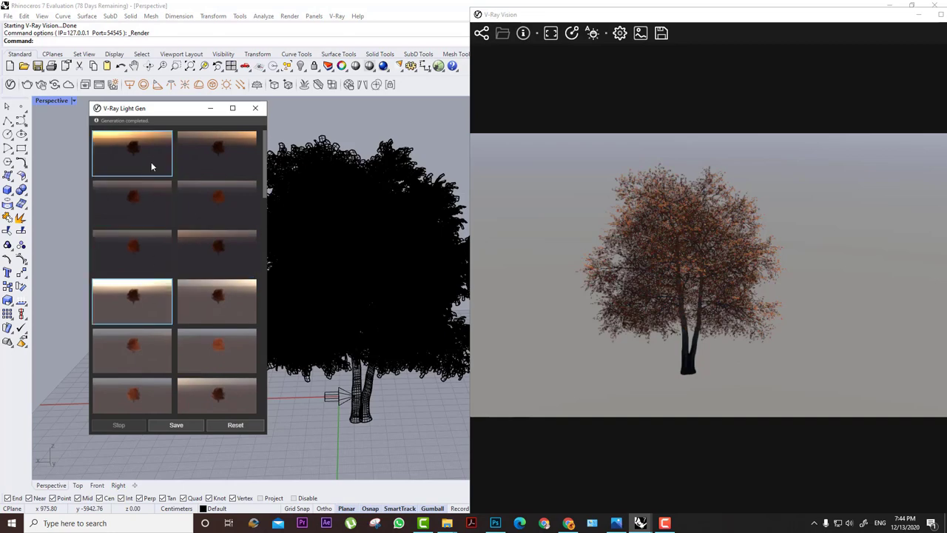
left_click(152, 148)
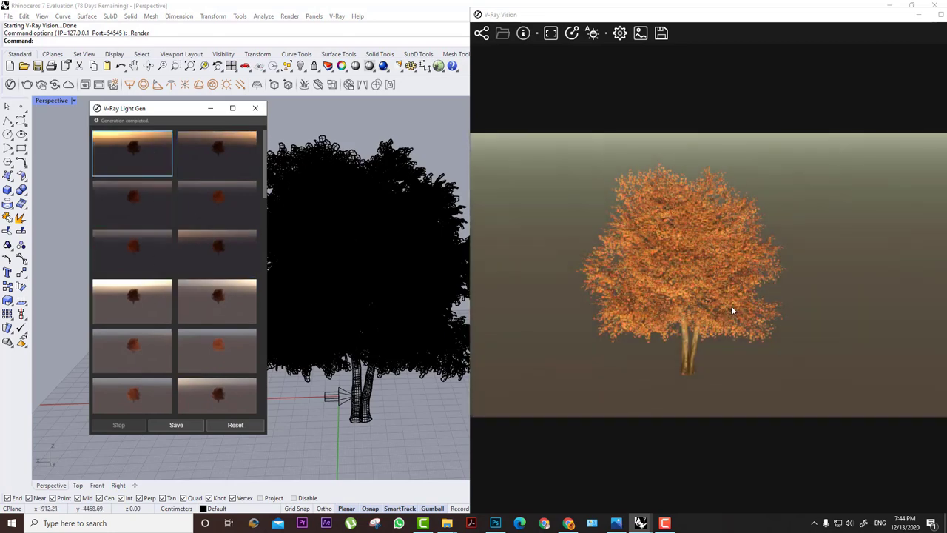
Duplicate the tree, placing a copy to the left.
left_click(374, 292)
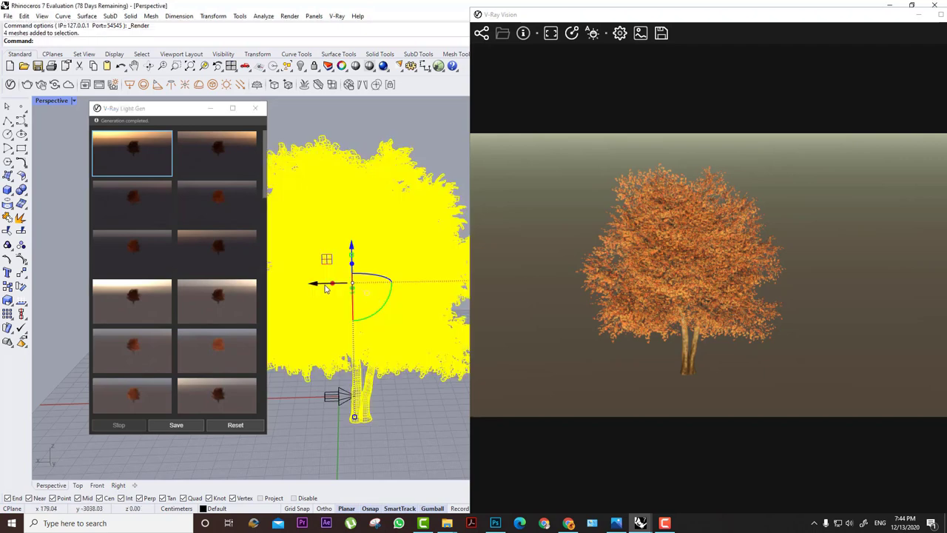
left_click_drag(317, 284, 99, 296)
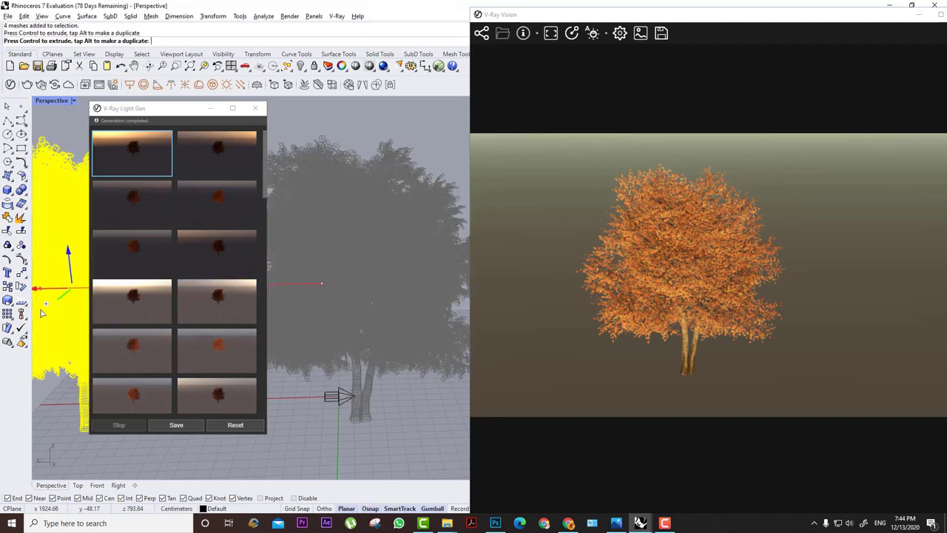
left_click(407, 120)
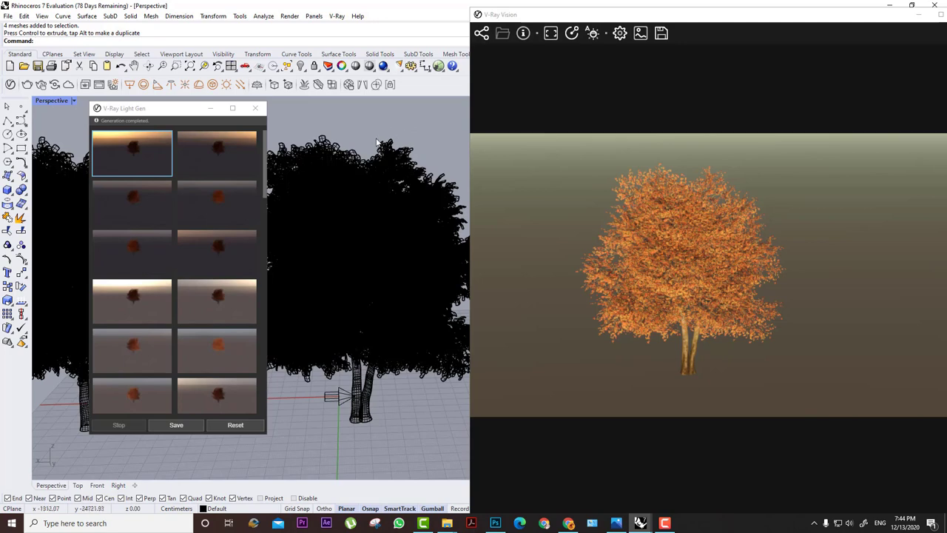
Zoom and orbit the Perspective viewport around the trees.
scroll(377, 146, "down", 2)
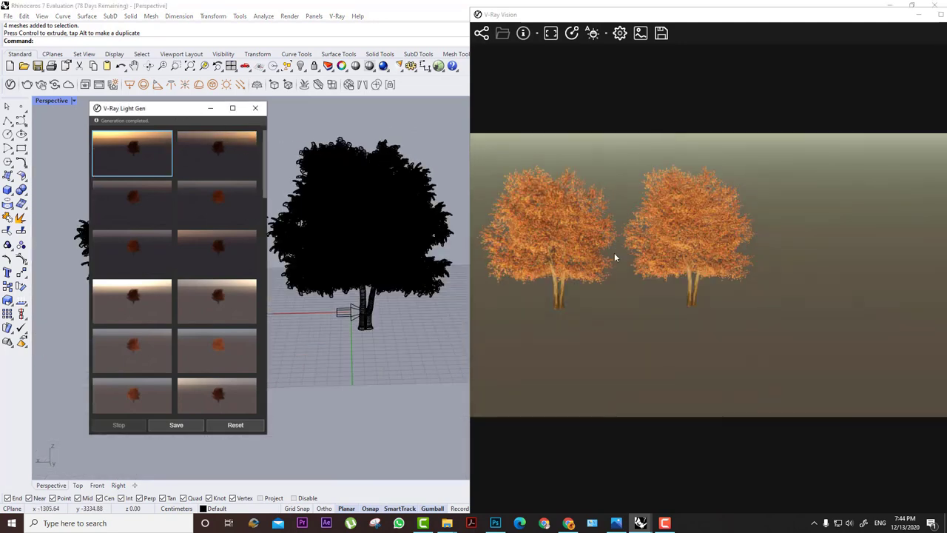
scroll(422, 234, "down", 2)
scroll(422, 234, "up", 1)
scroll(336, 228, "up", 2)
scroll(336, 229, "up", 3)
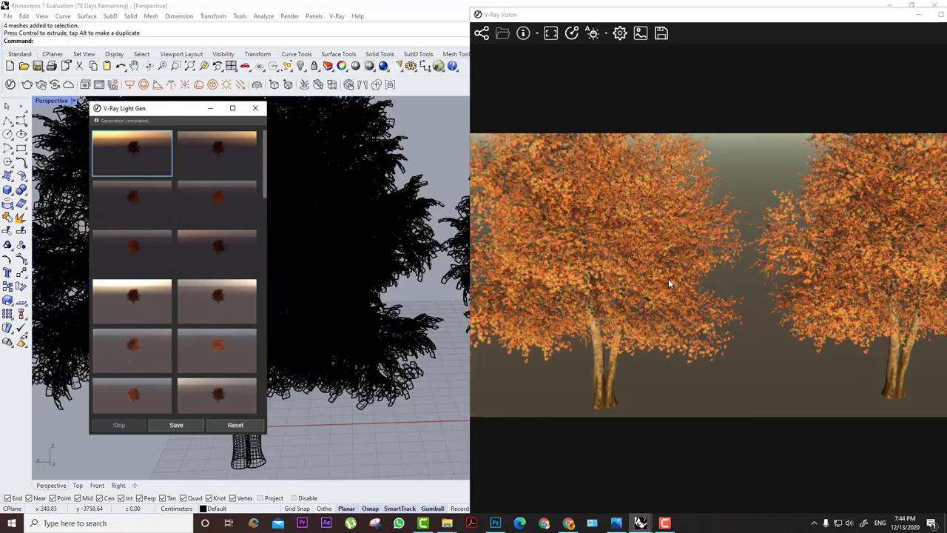
scroll(347, 243, "up", 3)
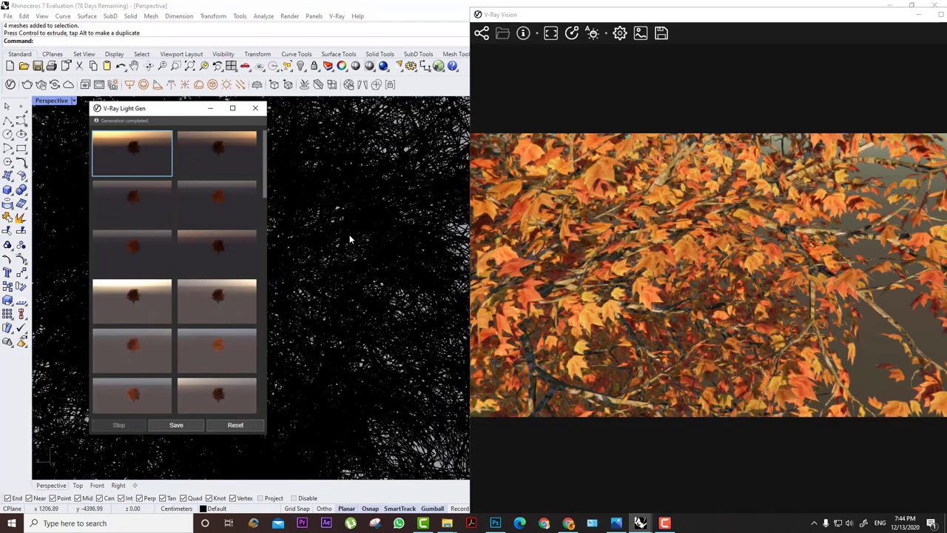
scroll(370, 262, "up", 2)
scroll(370, 263, "up", 2)
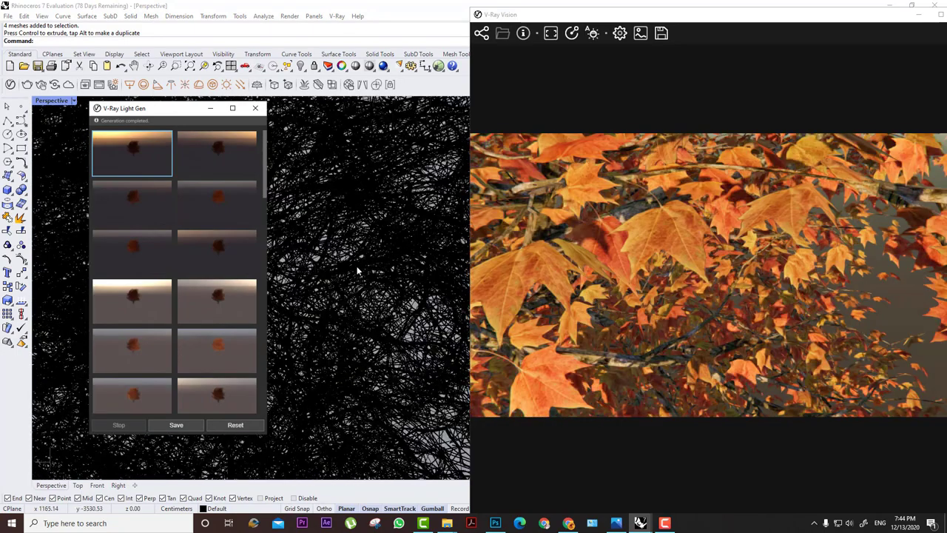
scroll(363, 268, "up", 1)
scroll(345, 214, "down", 3)
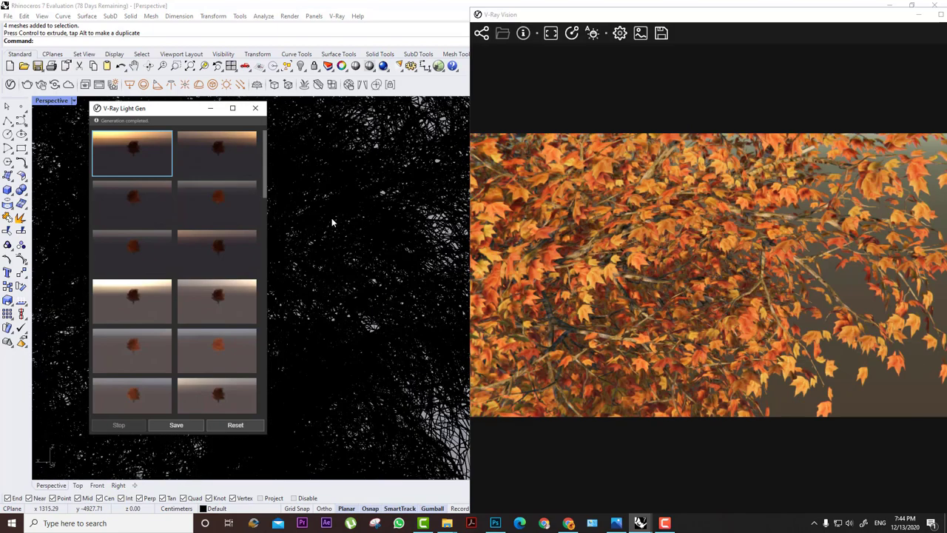
scroll(331, 218, "down", 3)
scroll(332, 218, "down", 3)
scroll(332, 218, "down", 2)
scroll(332, 222, "up", 2)
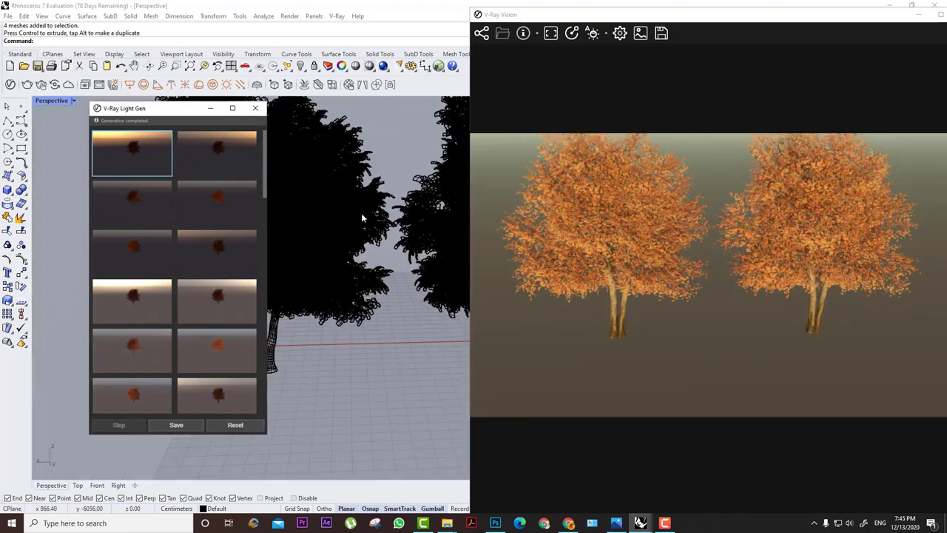
scroll(304, 227, "up", 2)
scroll(313, 226, "up", 2)
scroll(331, 226, "up", 1)
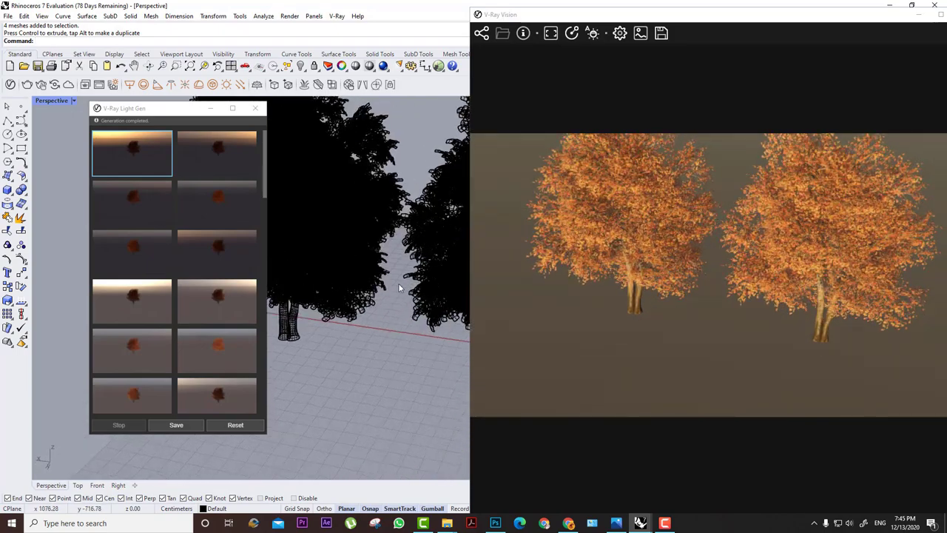
right_click_drag(391, 359, 211, 327)
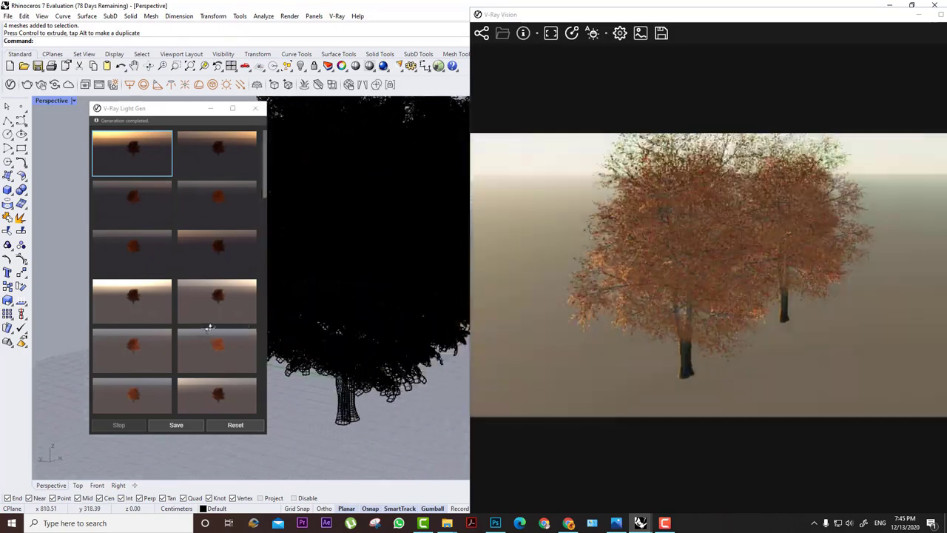
Zoom the V-Ray Vision render in close on the orange foliage.
left_click(578, 226)
scroll(651, 229, "up", 2)
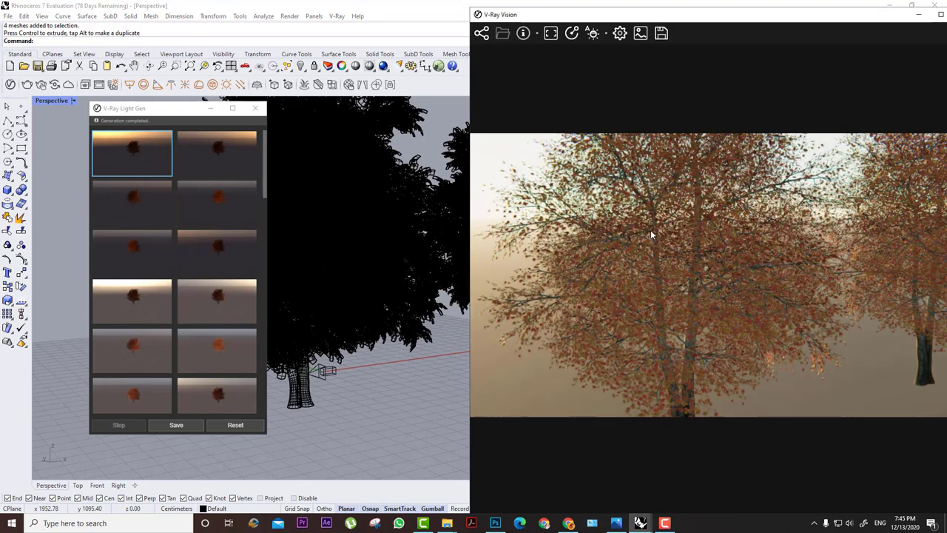
scroll(644, 244, "up", 2)
scroll(630, 259, "up", 2)
scroll(653, 270, "up", 2)
scroll(654, 251, "up", 2)
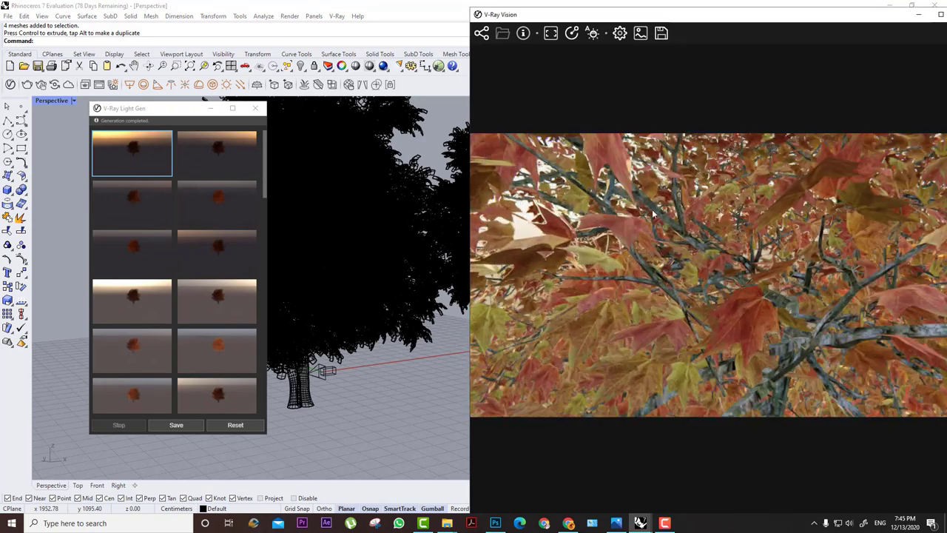
scroll(324, 269, "up", 3)
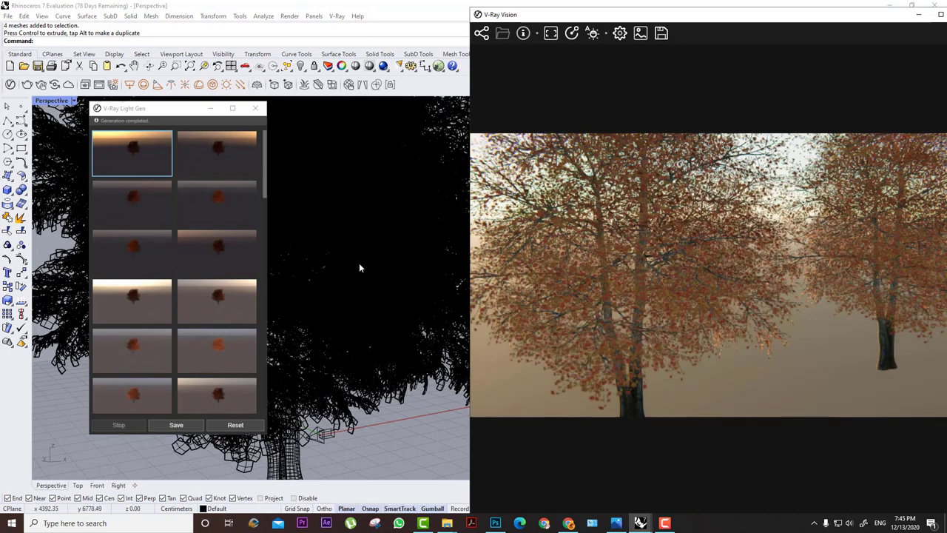
scroll(359, 267, "down", 3)
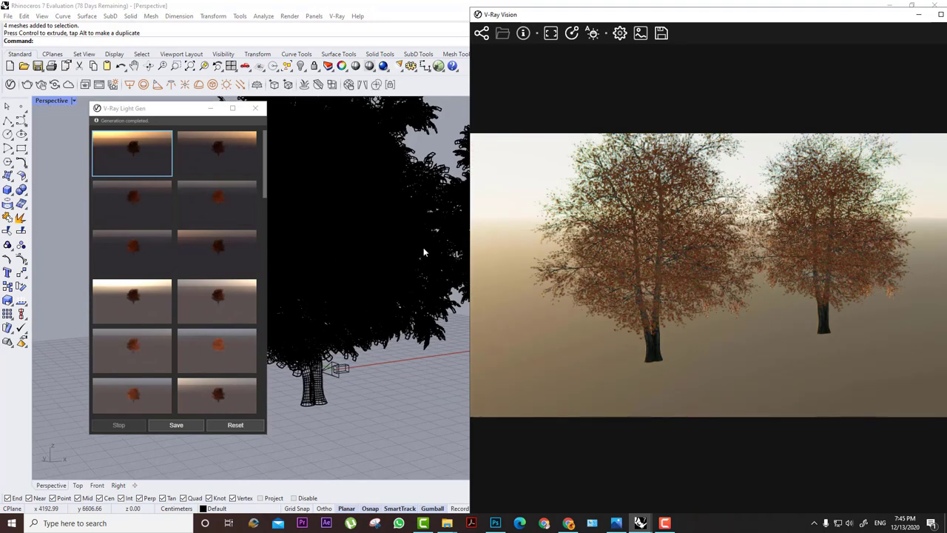
mouse_move(390, 263)
right_mouse_down()
mouse_move(362, 295)
mouse_move(422, 298)
right_mouse_up()
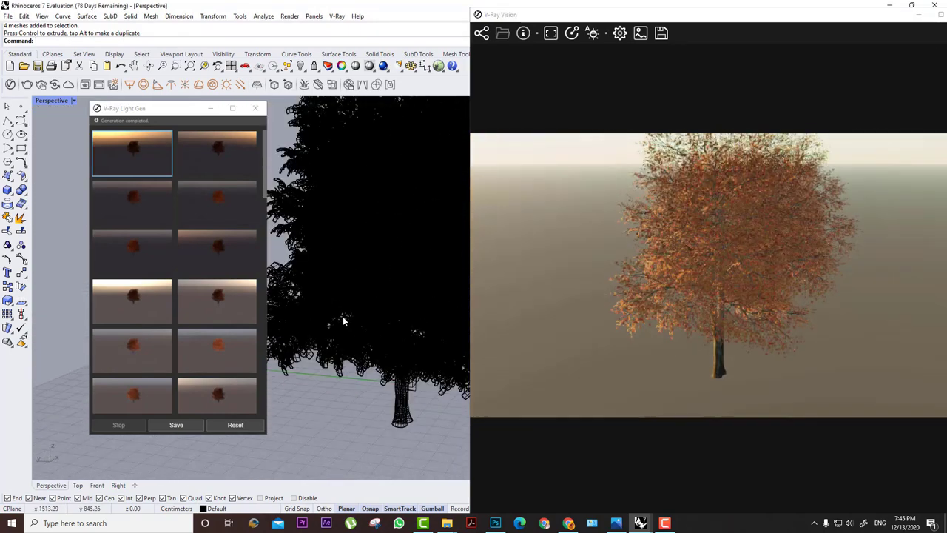
scroll(374, 273, "up", 3)
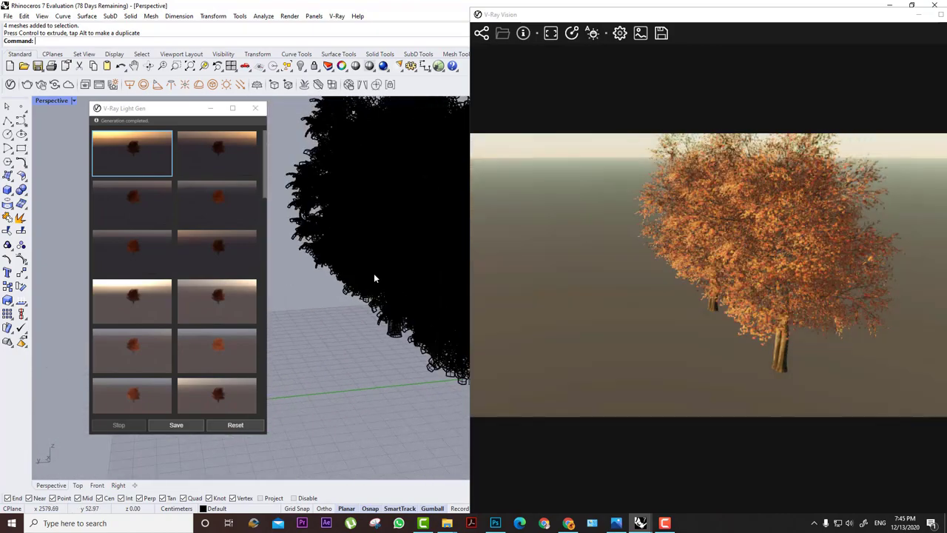
scroll(385, 259, "up", 2)
left_click(739, 251)
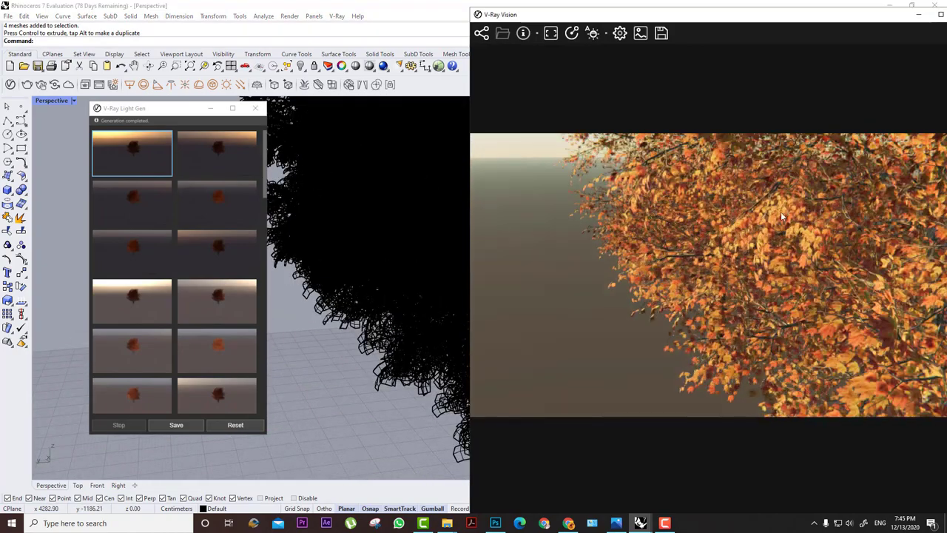
scroll(763, 215, "up", 5)
In V-Ray Vision settings, toggle Fly Mode off and leave Auto Exposure on.
left_click(620, 33)
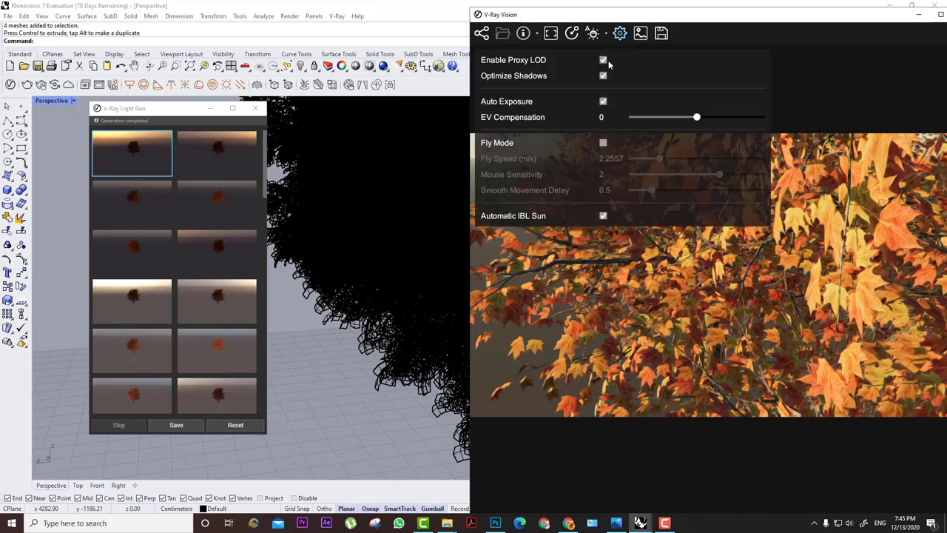
left_click(603, 144)
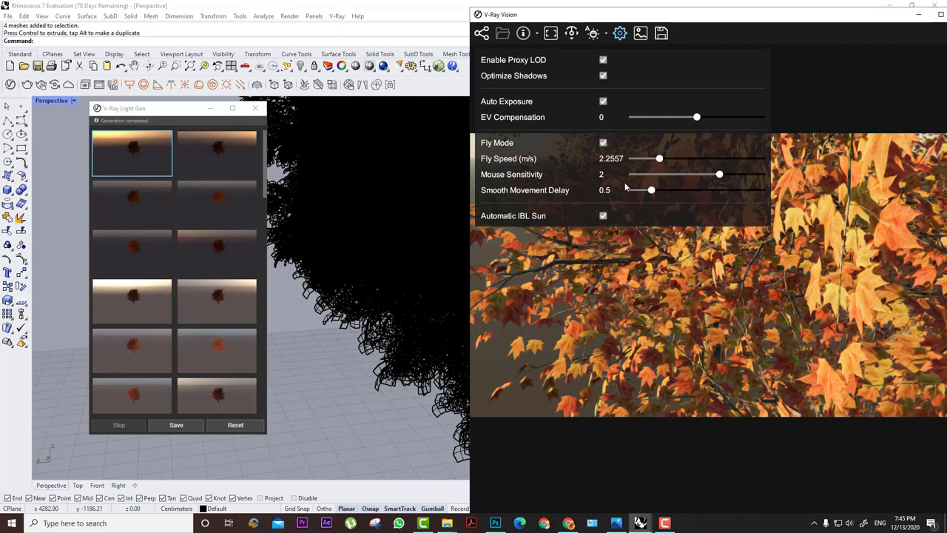
left_click(603, 143)
left_click(571, 37)
left_click(570, 38)
left_click(596, 35)
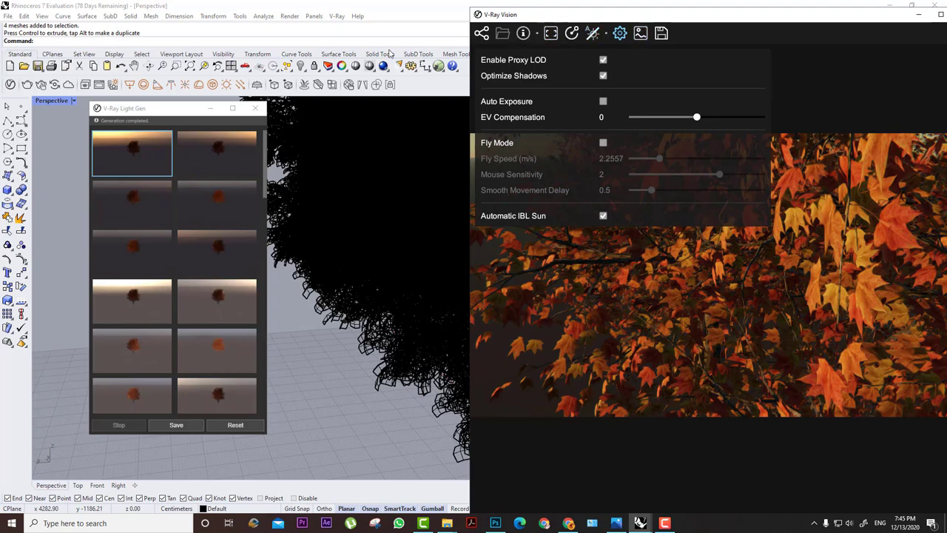
left_click(593, 35)
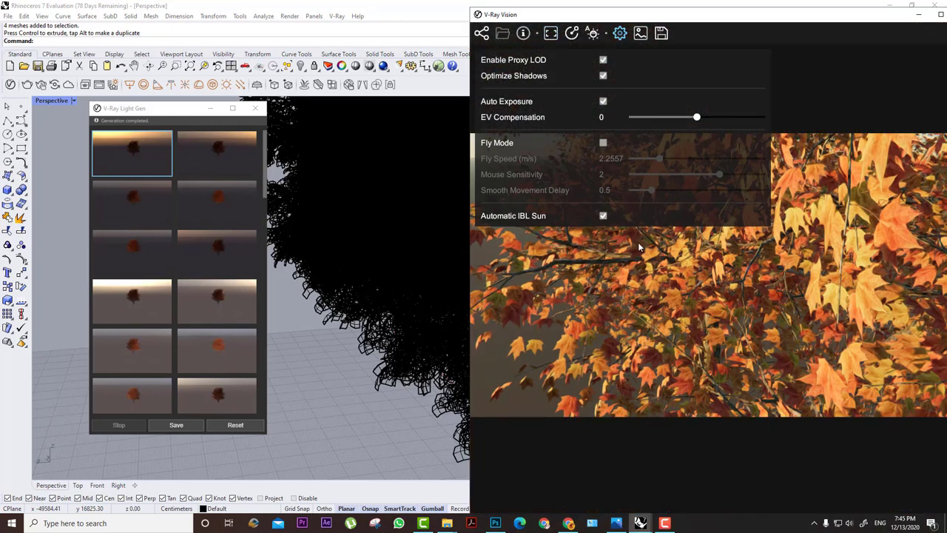
Open the V-Ray Asset Editor and move it to the left.
scroll(667, 280, "down", 3)
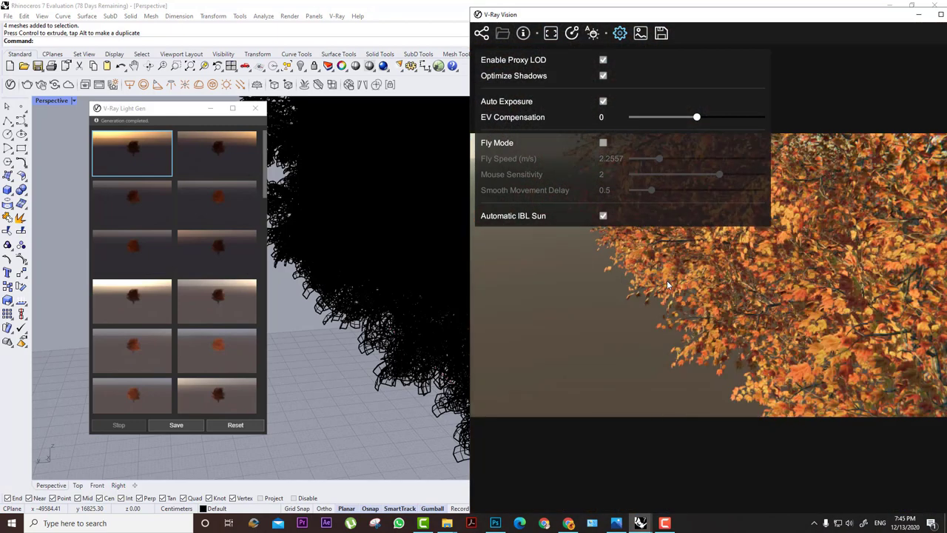
left_click(10, 84)
mouse_move(673, 121)
left_mouse_down()
mouse_move(269, 119)
mouse_move(320, 112)
left_mouse_up()
Set the Render Output aspect ratio to 1:1, then to 4:3.
left_click(322, 251)
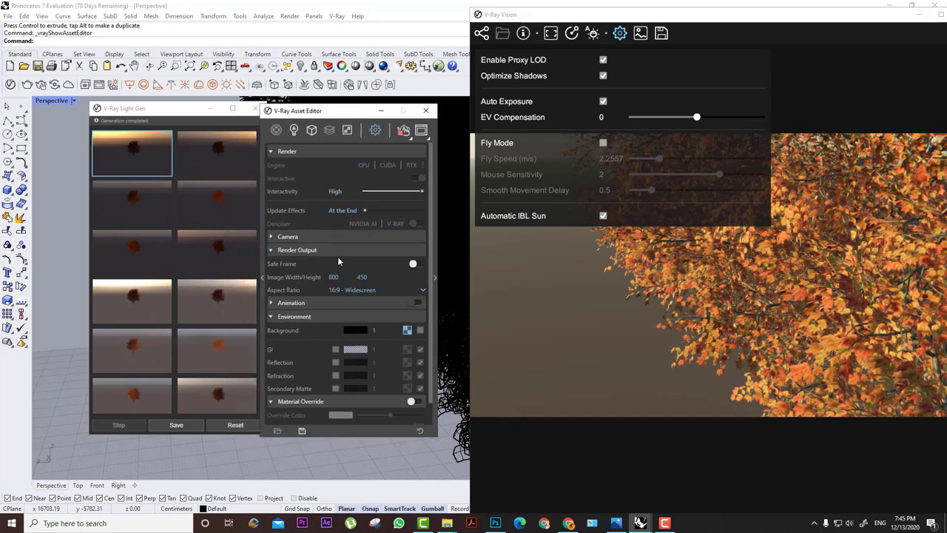
left_click(359, 290)
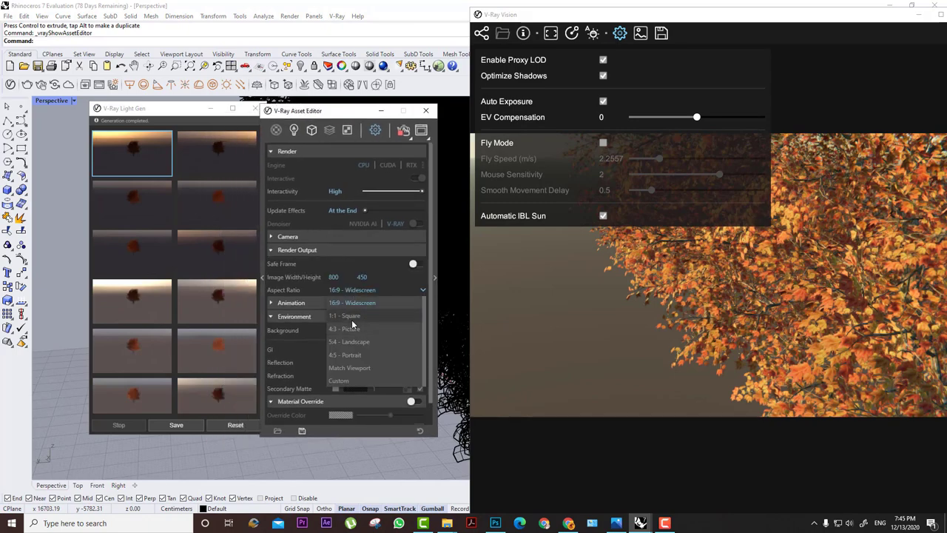
left_click(403, 305)
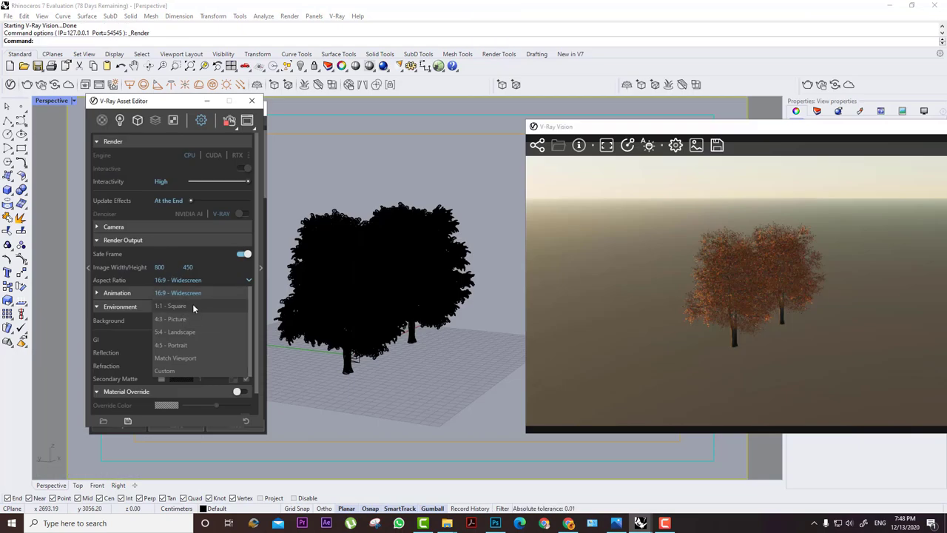
left_click(192, 305)
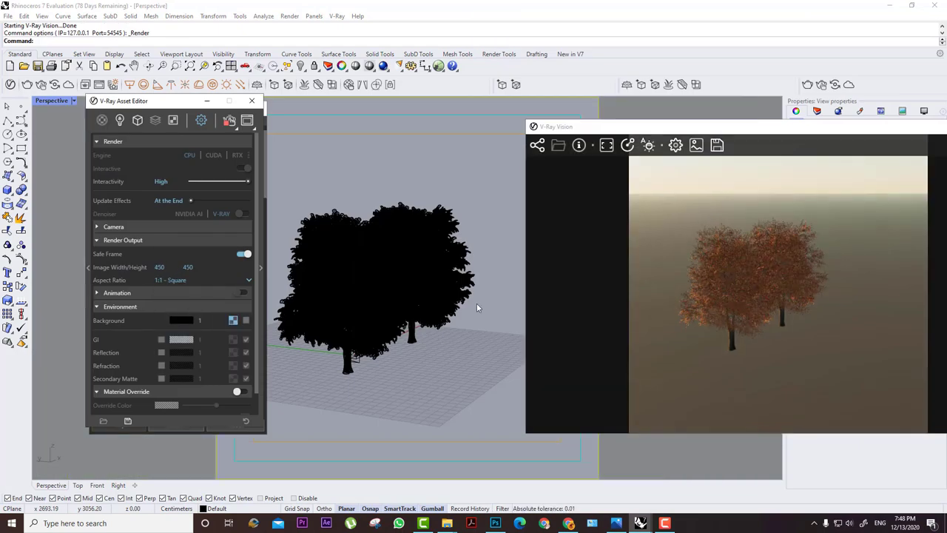
left_click(181, 280)
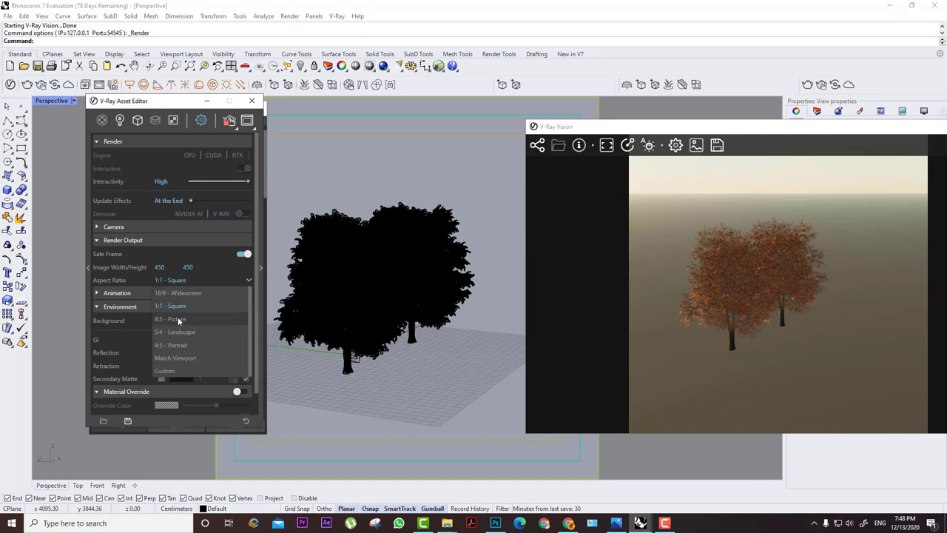
left_click(178, 316)
left_click_drag(688, 131, 516, 106)
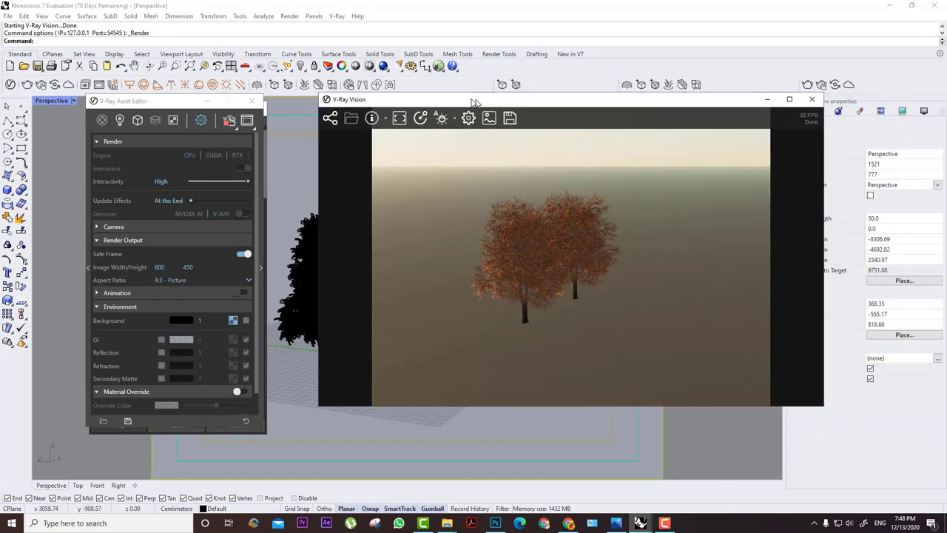
Try 5:4, return to 16:9 at 800 x 450, and maximize then restore V-Ray Vision.
left_click(190, 276)
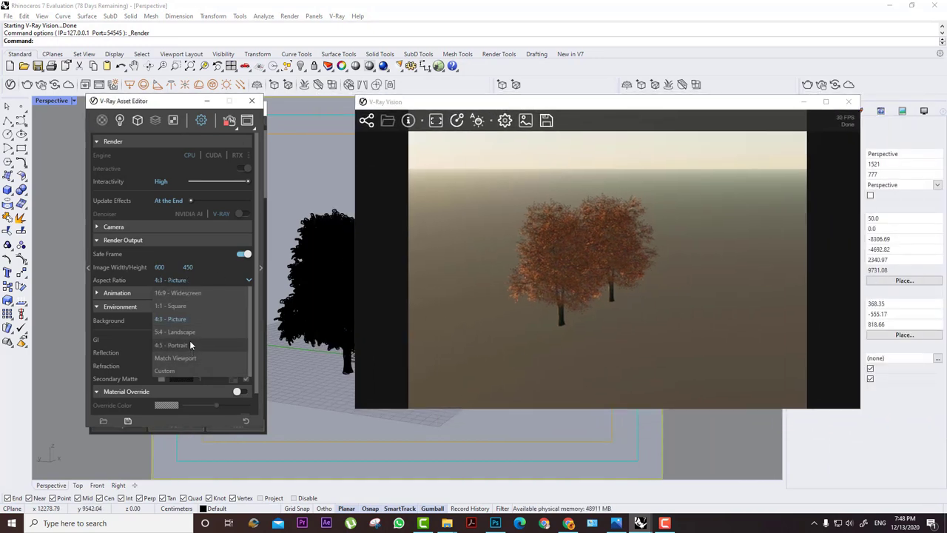
left_click(182, 331)
left_click(181, 280)
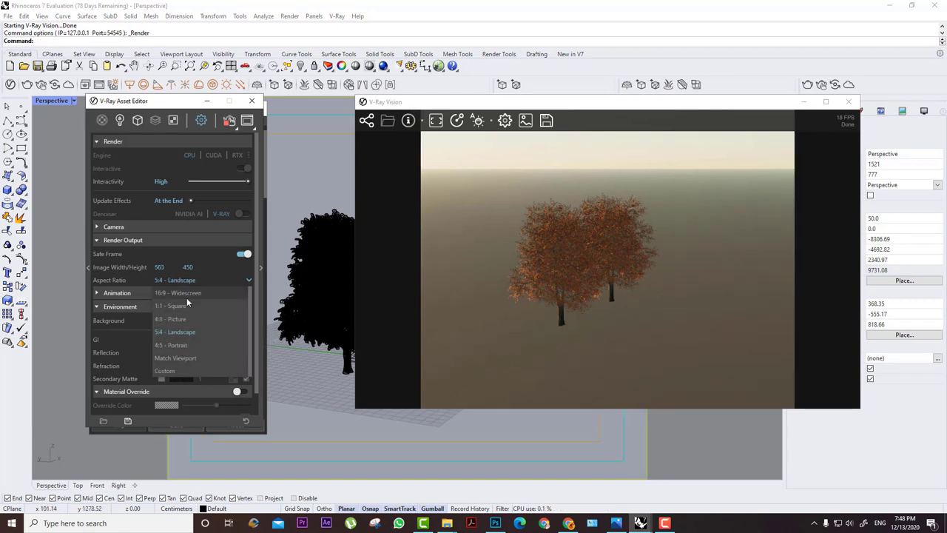
left_click(186, 296)
left_click(826, 101)
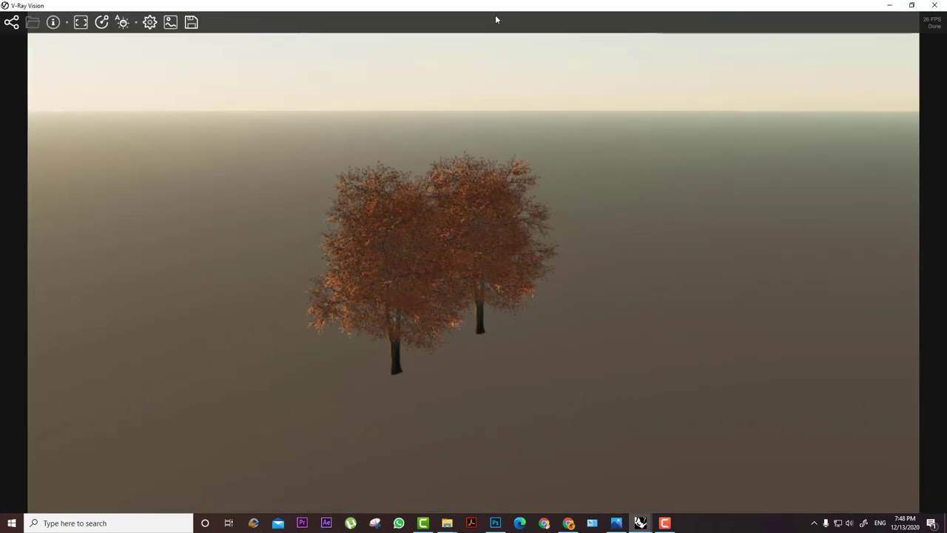
left_click_drag(495, 10, 673, 119)
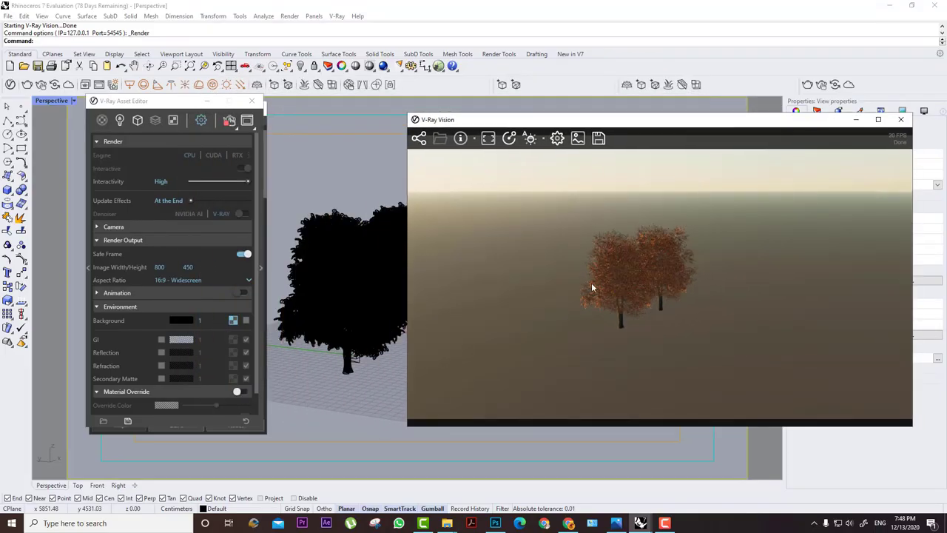
Orbit the Perspective view until both autumn trees stand side by side, then check the V-Ray Vision shortcuts.
right_click_drag(325, 162, 293, 156)
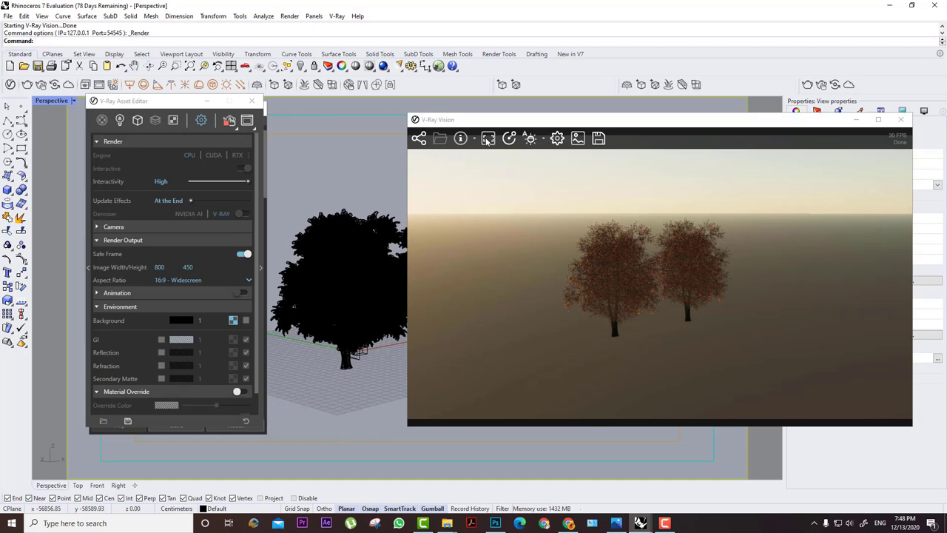
left_click(460, 139)
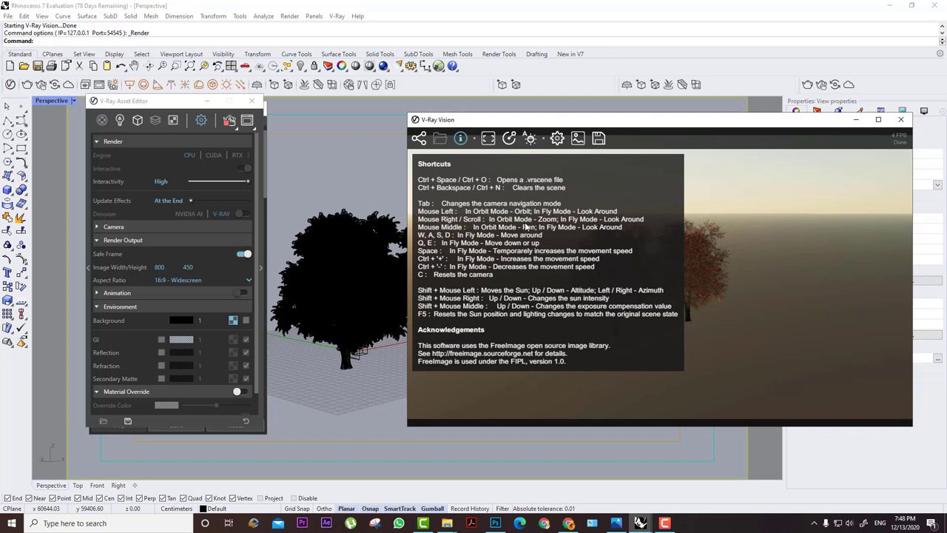
left_click(460, 138)
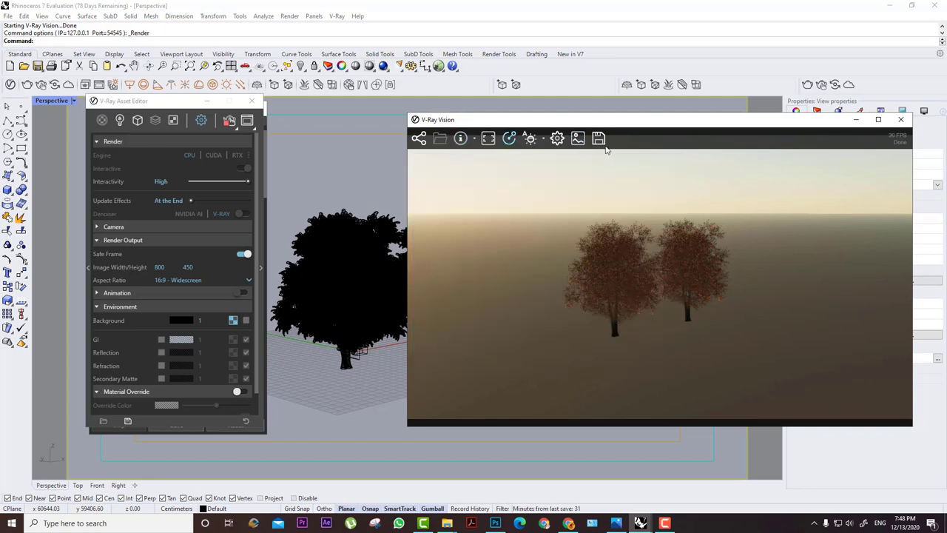
Set the V-Ray Vision export to a spherical panorama at 8192 x 4096.
left_click(599, 141)
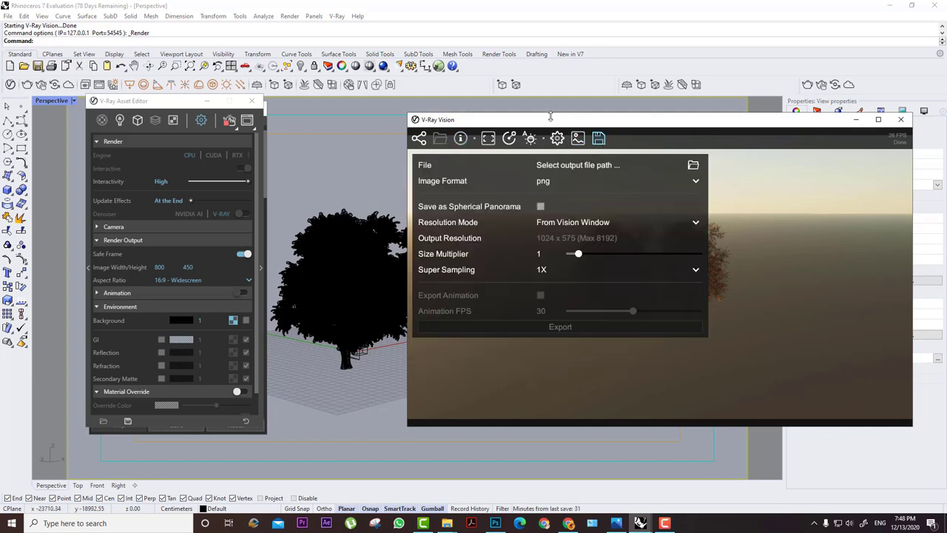
left_click_drag(550, 117, 472, 91)
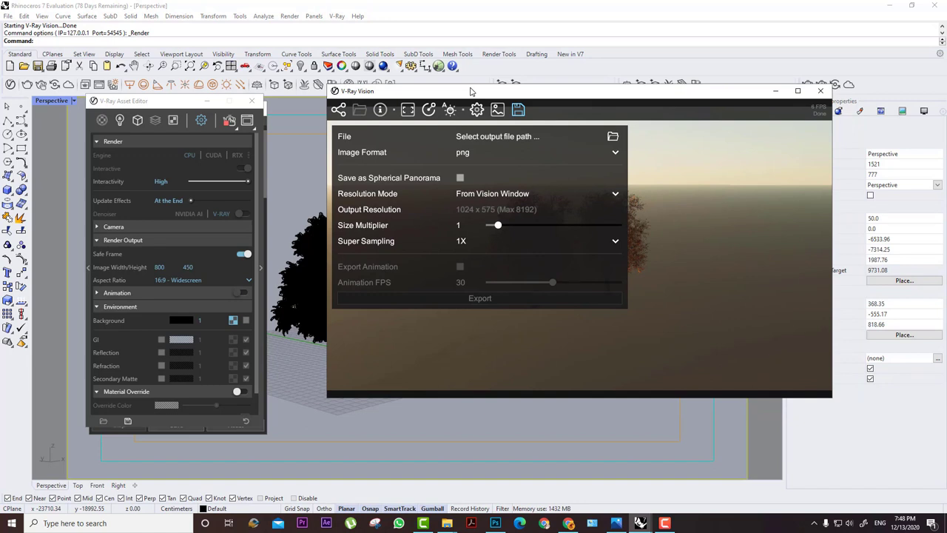
left_click(461, 178)
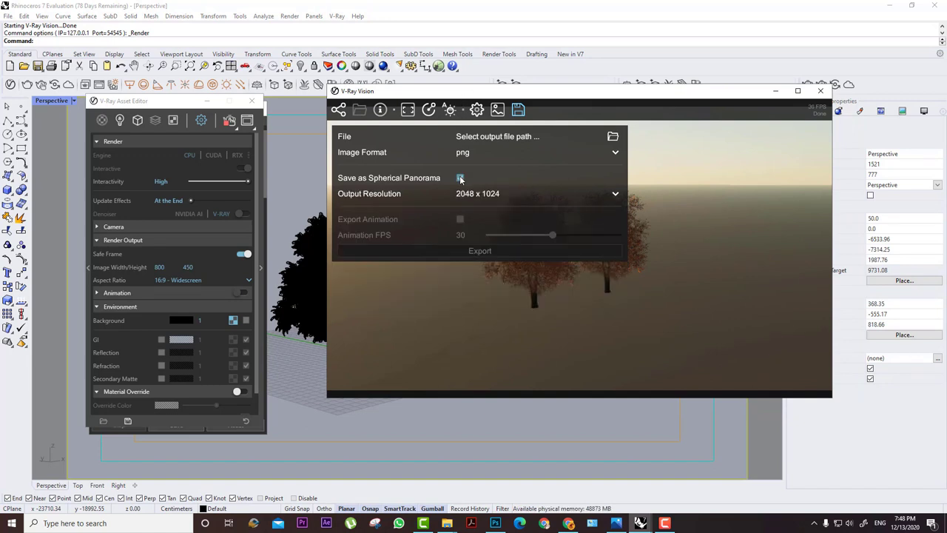
left_click_drag(440, 93, 587, 80)
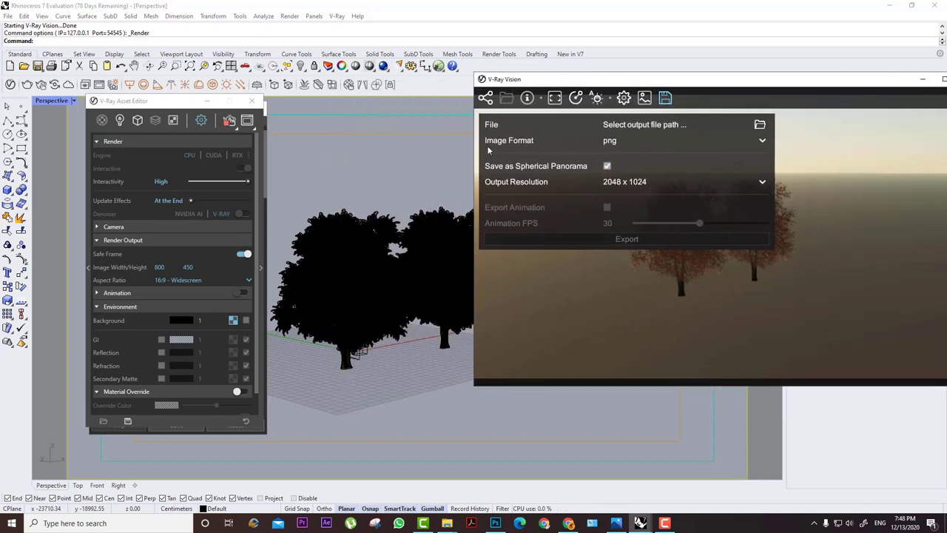
left_click(643, 185)
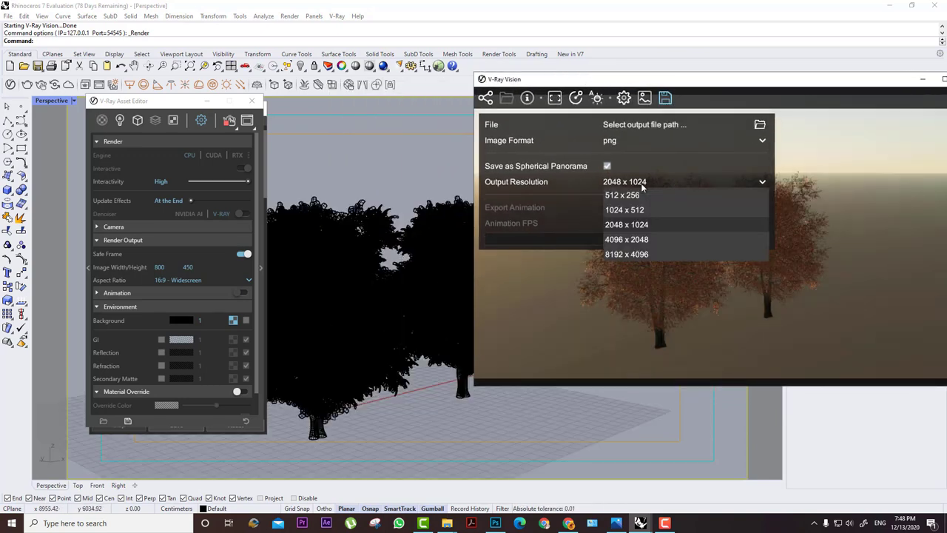
left_click(643, 254)
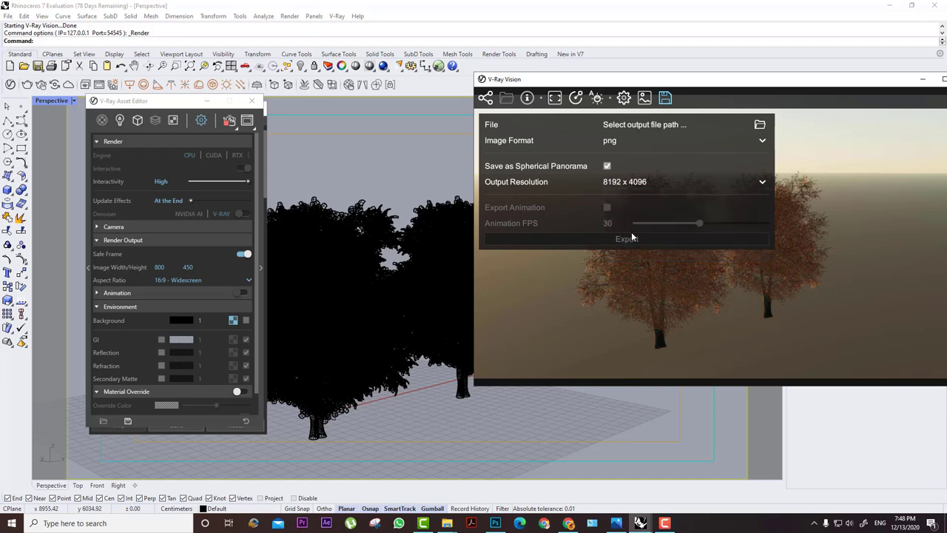
left_click(618, 185)
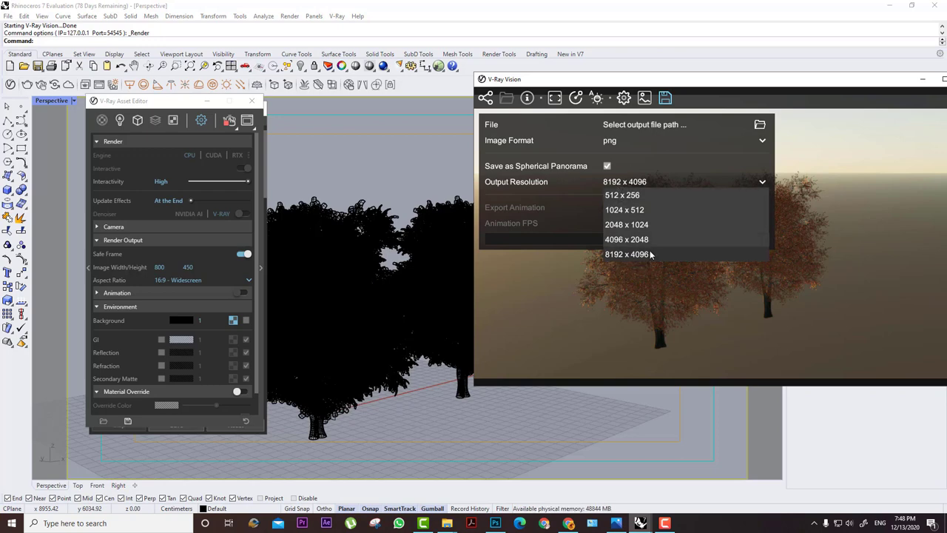
left_click(661, 169)
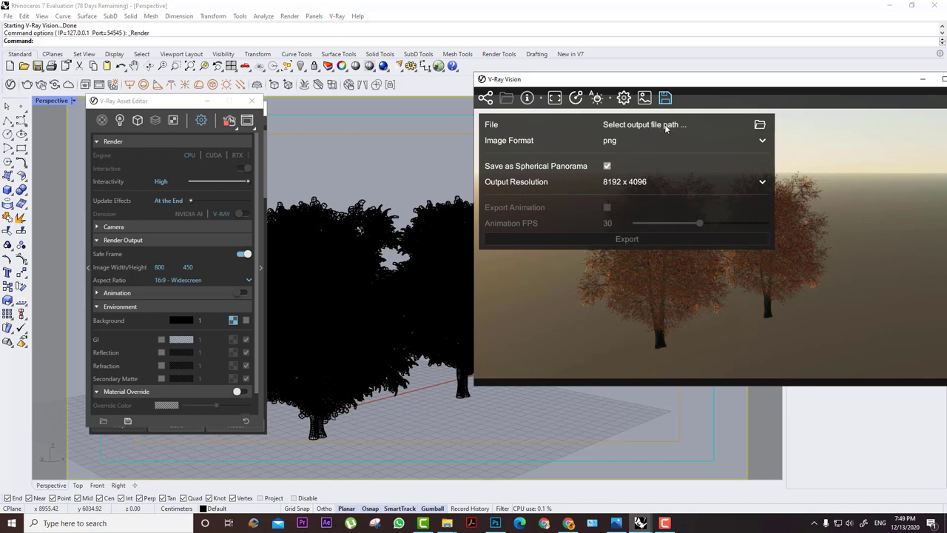
left_click(758, 124)
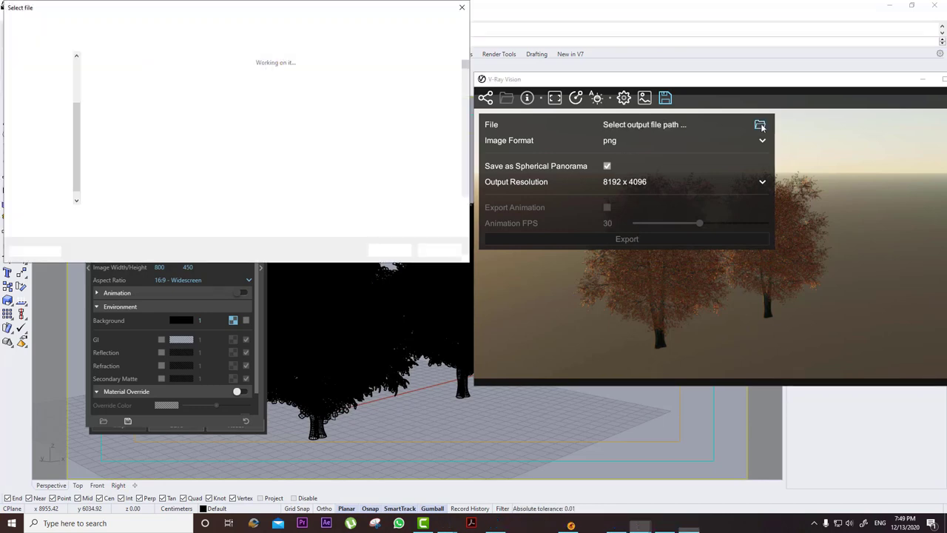
type("2222222222222222222222")
key("Return")
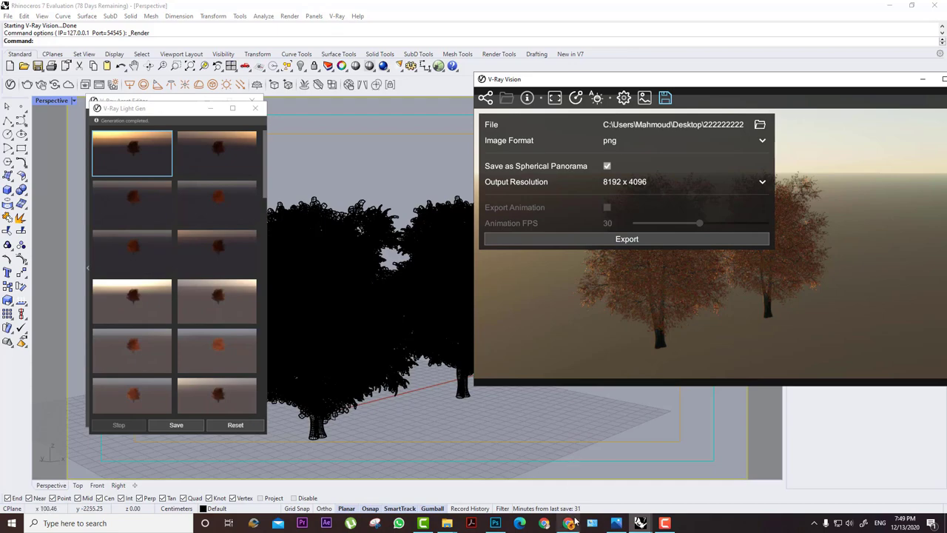
Load the exported tree panorama PNG from the Desktop into Panorama Viewer.
left_click(575, 522)
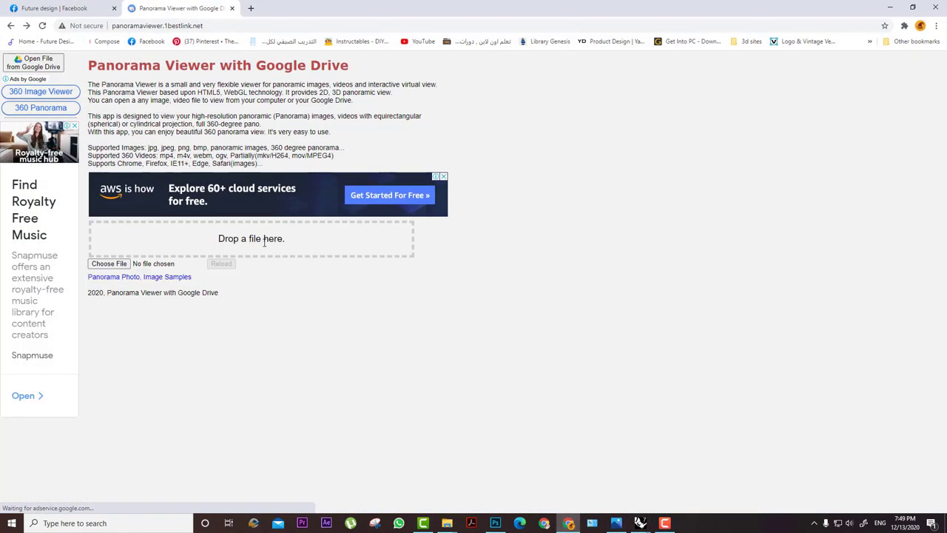
left_click(115, 264)
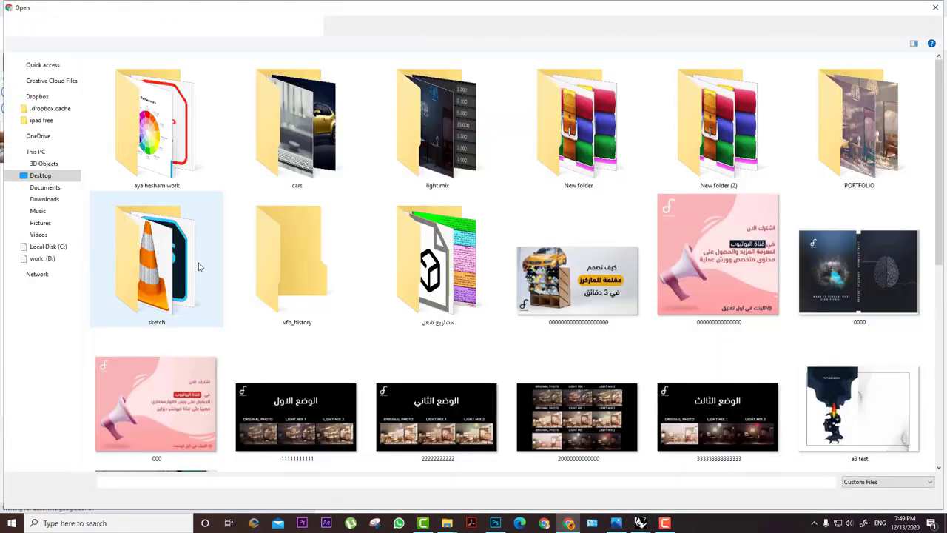
scroll(414, 311, "down", 10)
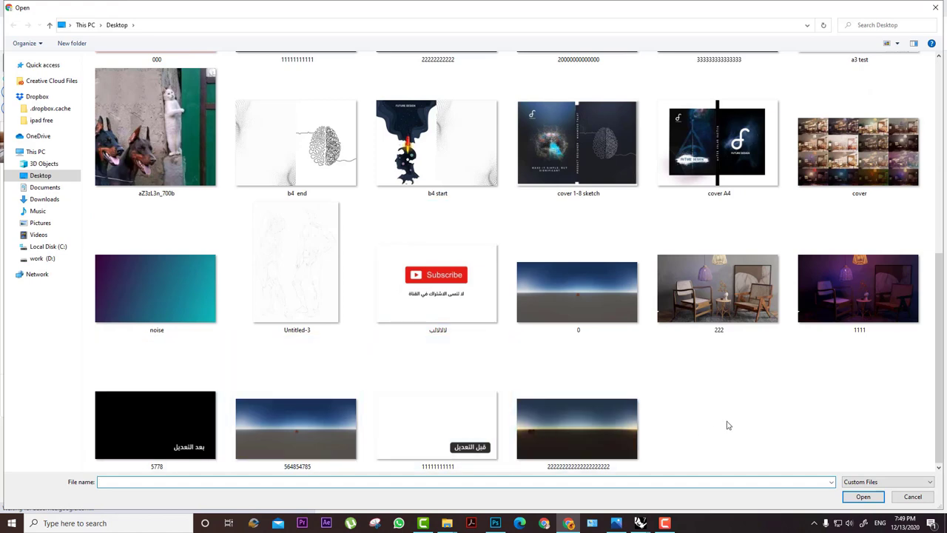
left_click(598, 416)
double_click(596, 411)
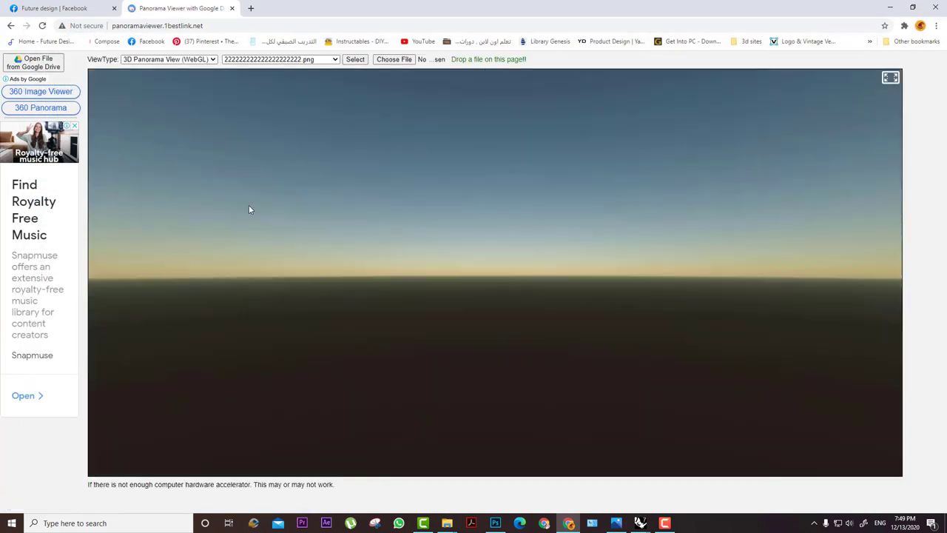
Rotate, zoom and tilt the 3D panorama view to inspect the two autumn trees.
mouse_move(363, 284)
left_mouse_down()
mouse_move(607, 313)
mouse_move(425, 293)
mouse_move(703, 303)
mouse_move(407, 272)
mouse_move(501, 269)
mouse_move(380, 258)
mouse_move(347, 276)
mouse_move(204, 271)
mouse_move(378, 271)
mouse_move(170, 269)
mouse_move(306, 264)
left_mouse_up()
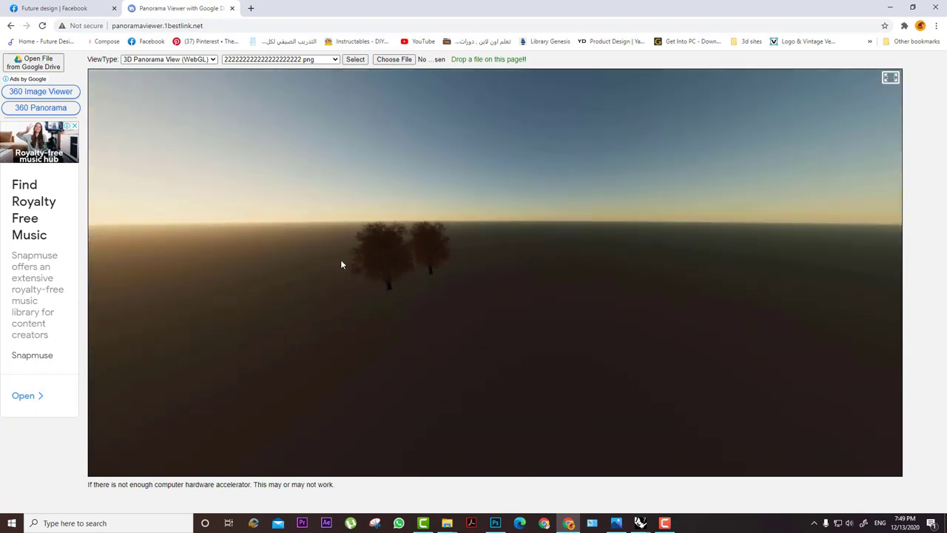
scroll(340, 259, "up", 2)
scroll(341, 258, "up", 2)
scroll(264, 247, "up", 3)
scroll(213, 249, "down", 2)
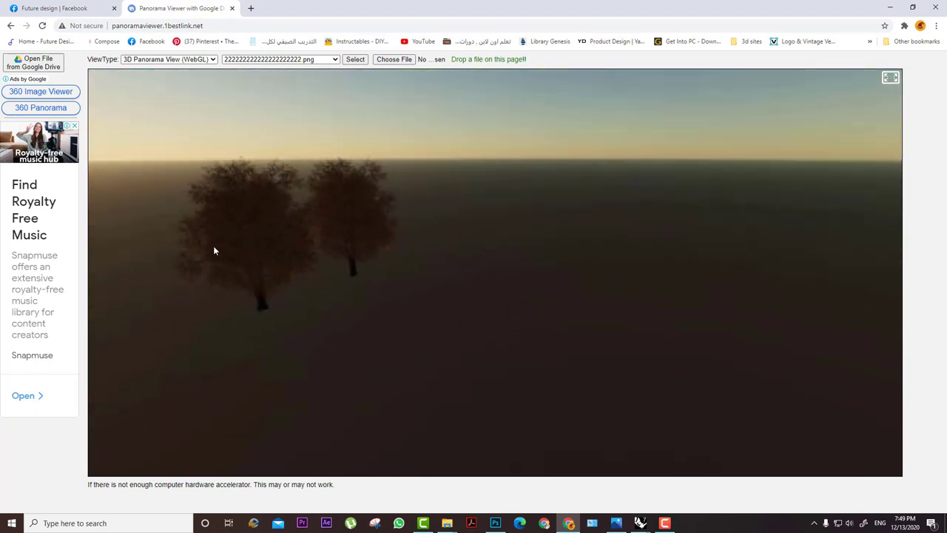
scroll(205, 245, "down", 2)
mouse_move(205, 245)
left_mouse_down()
mouse_move(484, 229)
mouse_move(544, 238)
mouse_move(509, 279)
left_mouse_up()
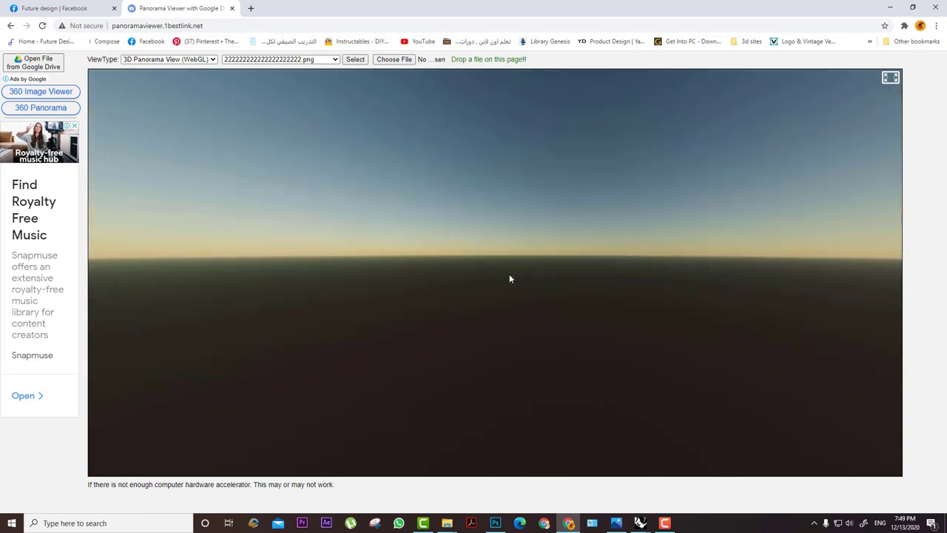
mouse_move(305, 308)
left_mouse_down()
mouse_move(225, 309)
mouse_move(232, 292)
mouse_move(528, 271)
mouse_move(568, 282)
left_mouse_up()
scroll(528, 254, "up", 3)
scroll(565, 217, "up", 2)
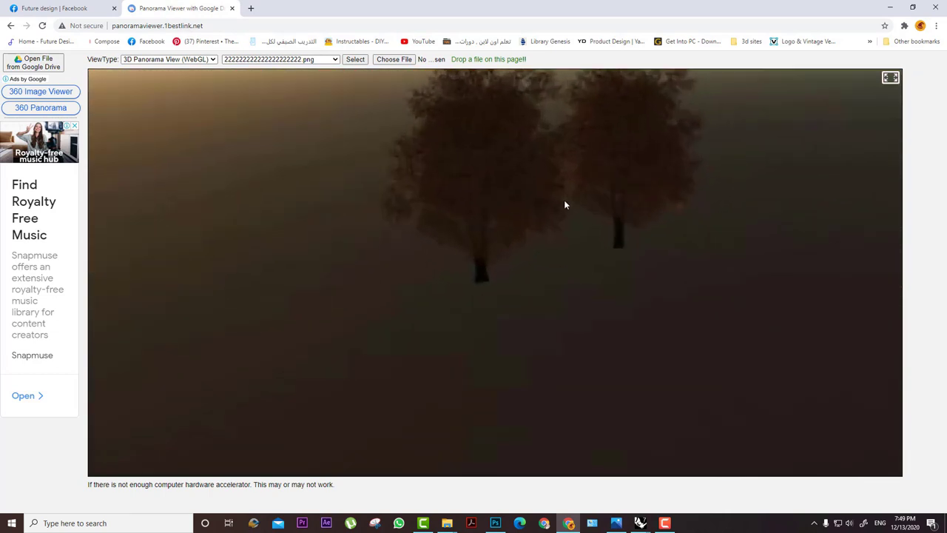
left_click_drag(565, 202, 563, 236)
scroll(563, 235, "down", 2)
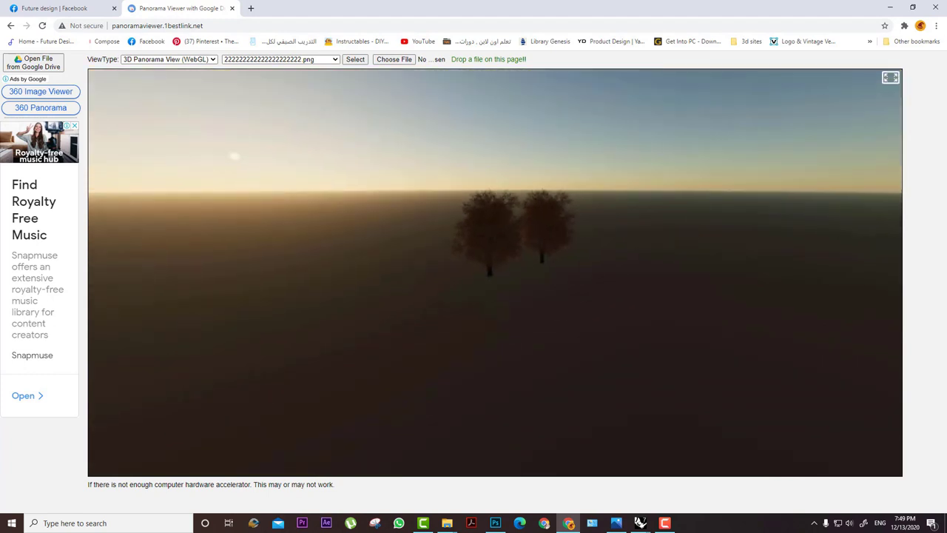
Turn off Save as Spherical Panorama, close the export panel, and choose another Light Gen sky thumbnail.
left_click(889, 7)
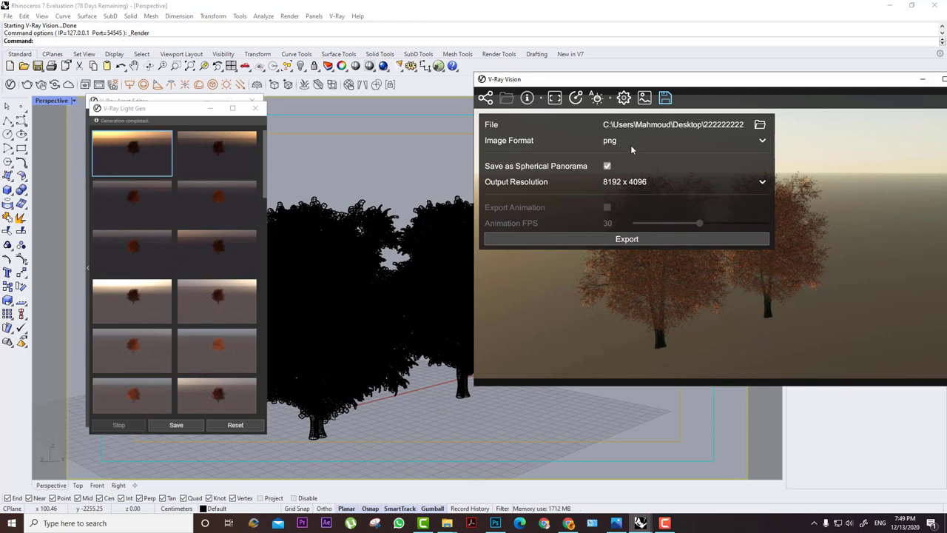
left_click(606, 165)
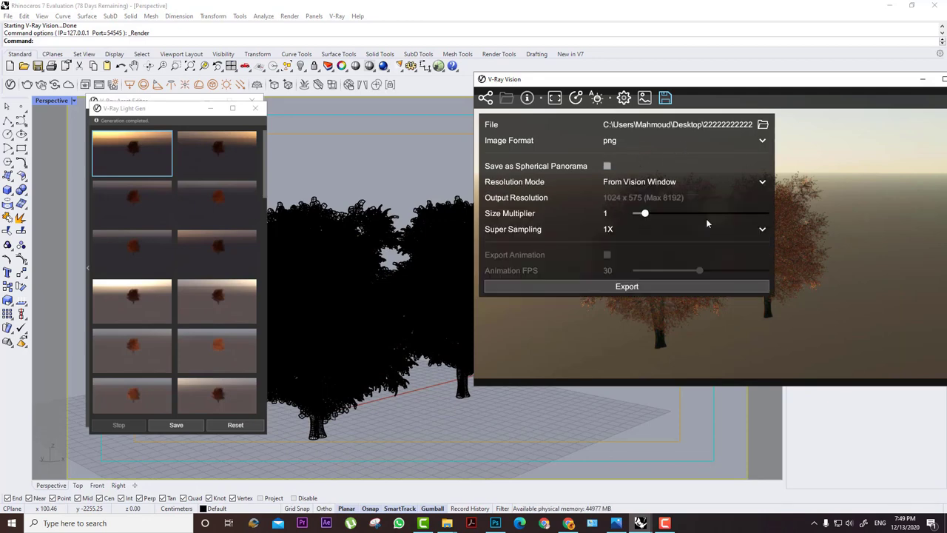
left_click_drag(664, 80, 388, 77)
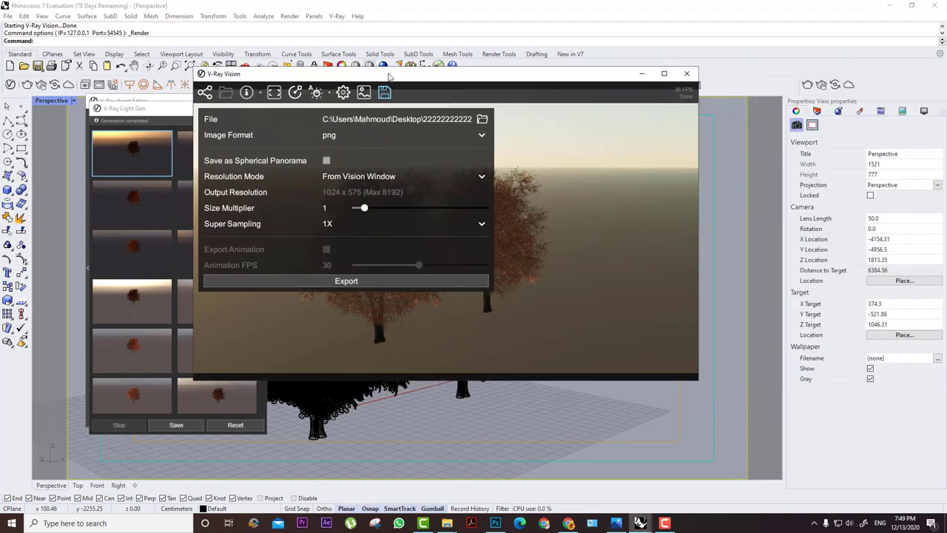
left_click(387, 102)
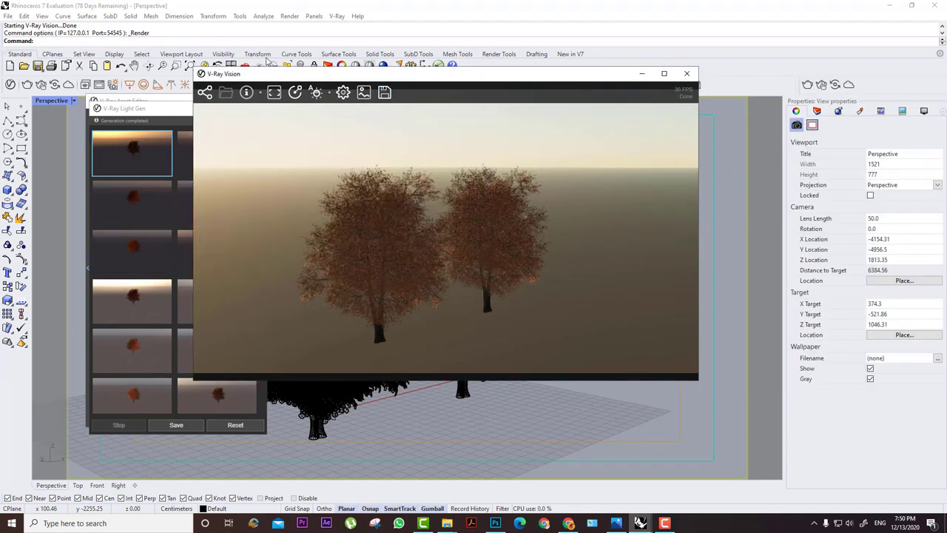
left_click_drag(267, 76, 409, 88)
left_click(133, 296)
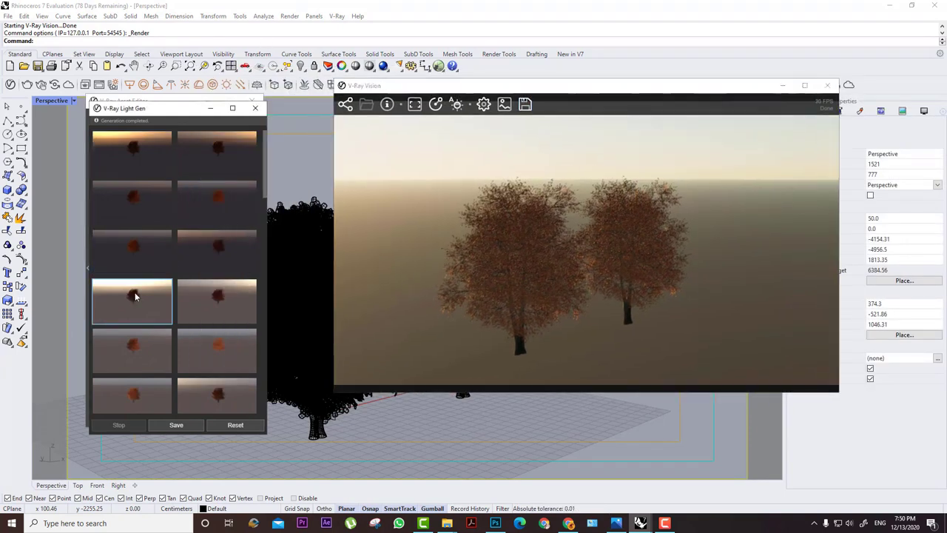
Apply the grey-sky Light Gen preset and save the Rhino model.
left_click(406, 430)
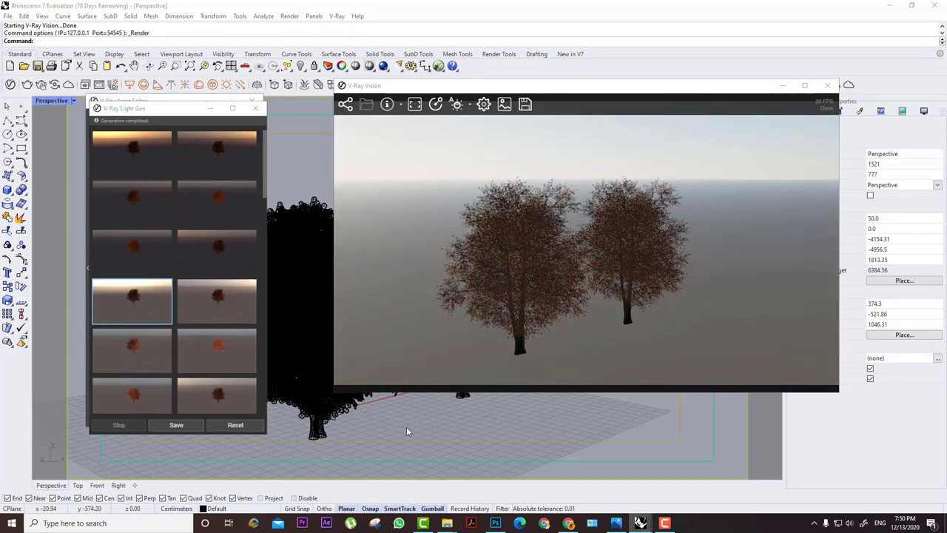
key("ctrl+s")
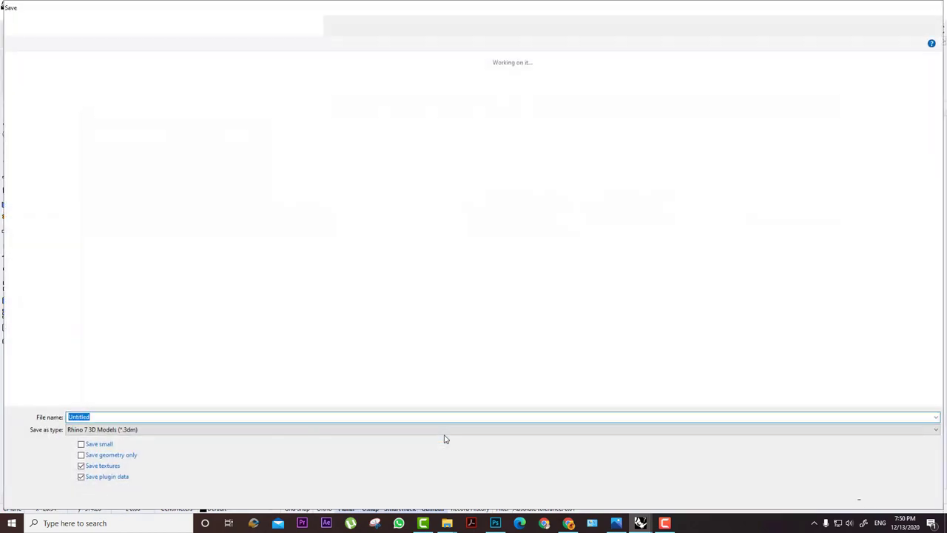
key("Return")
Frame a close-up of the orange leaf canopy in V-Ray Vision and reopen export settings.
left_click_drag(477, 435, 382, 435)
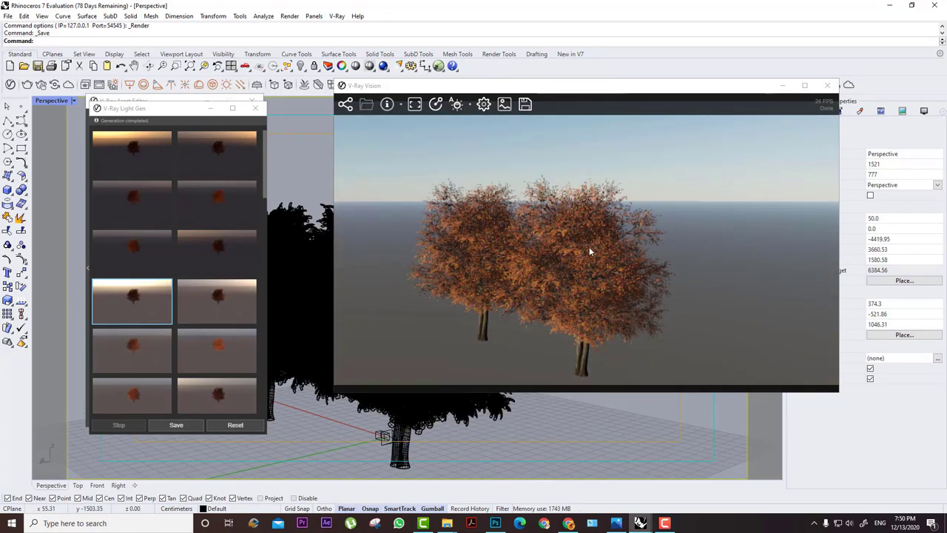
left_click(581, 281)
scroll(581, 282, "up", 5)
scroll(581, 281, "up", 2)
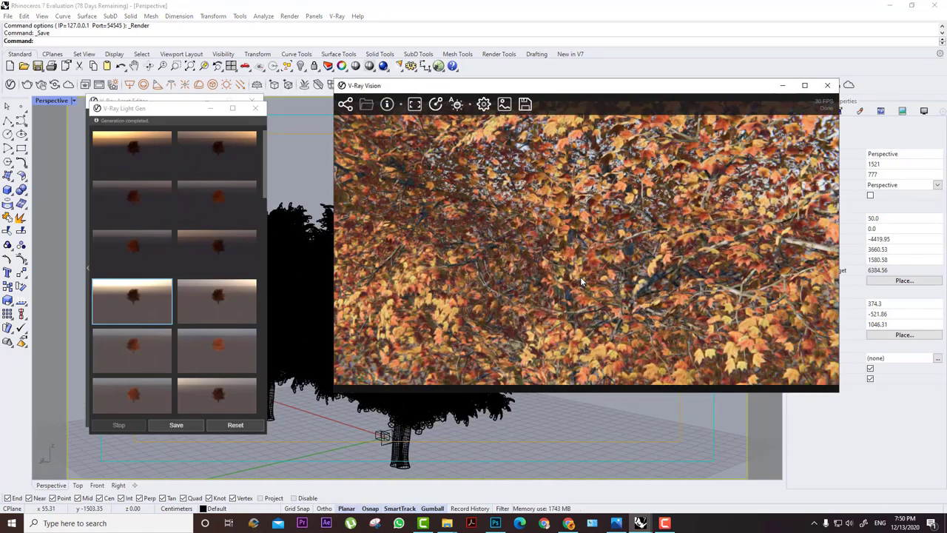
scroll(580, 281, "up", 2)
scroll(581, 282, "up", 3)
scroll(581, 281, "down", 2)
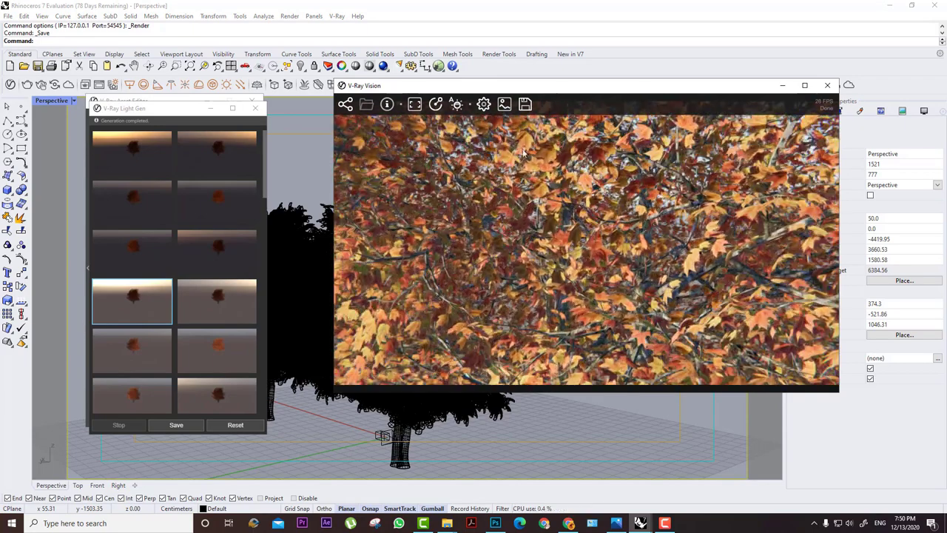
left_click(525, 105)
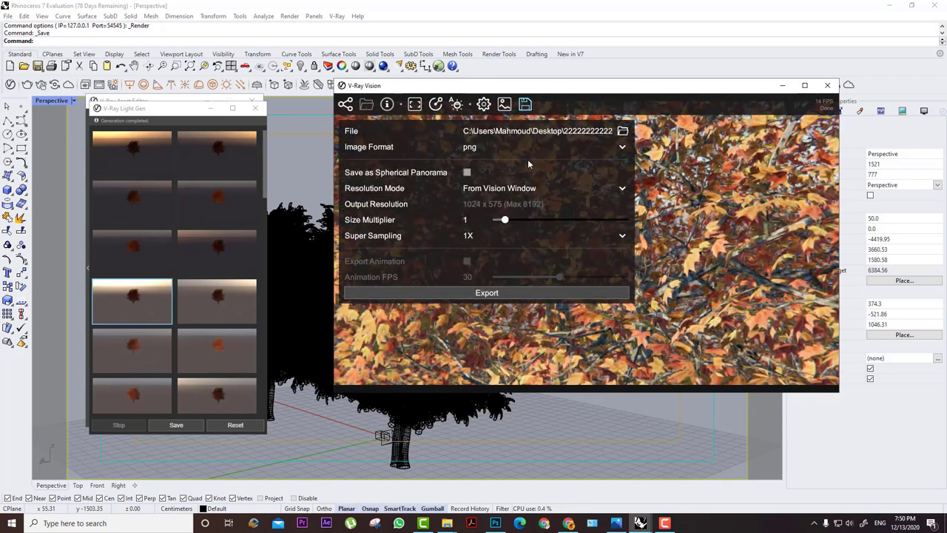
Keep png as the image format and set Resolution Mode to From Project, giving 800 × 450.
left_click(468, 148)
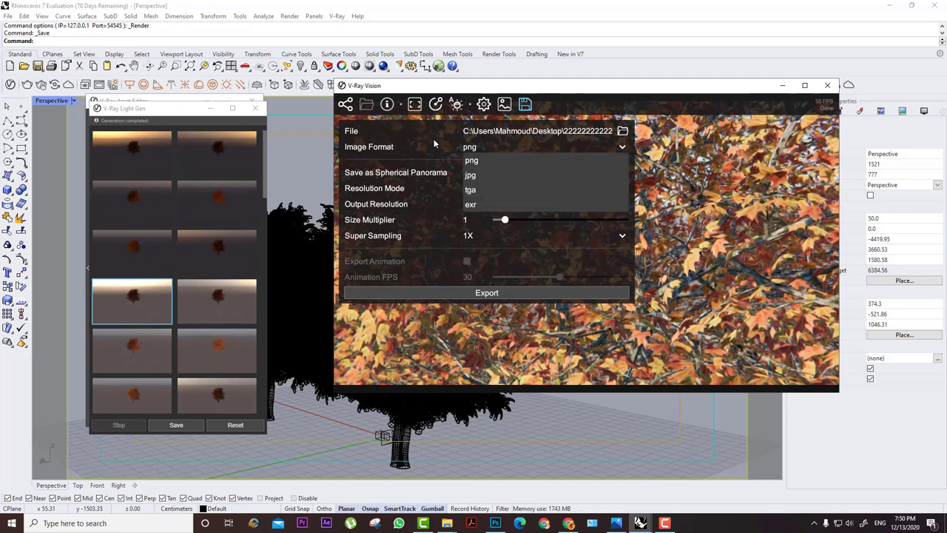
left_click(543, 160)
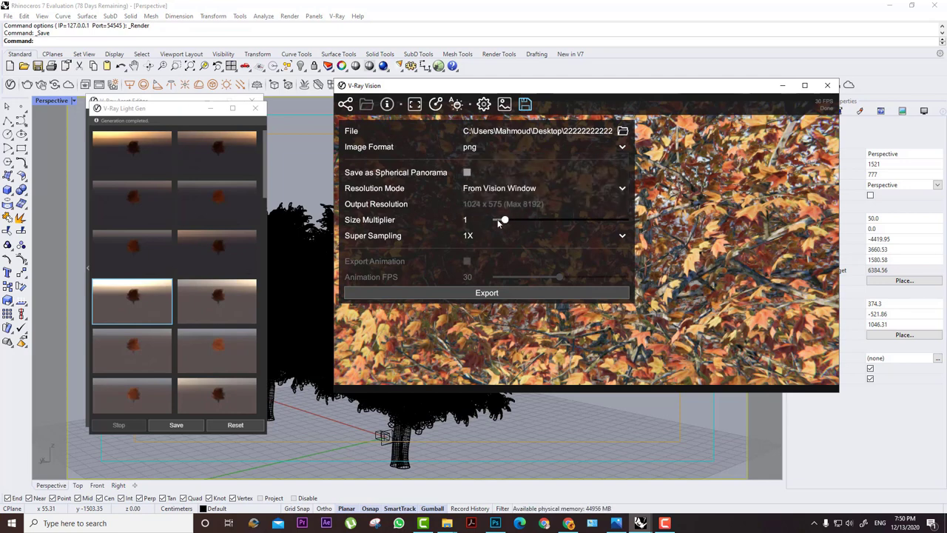
left_click(510, 190)
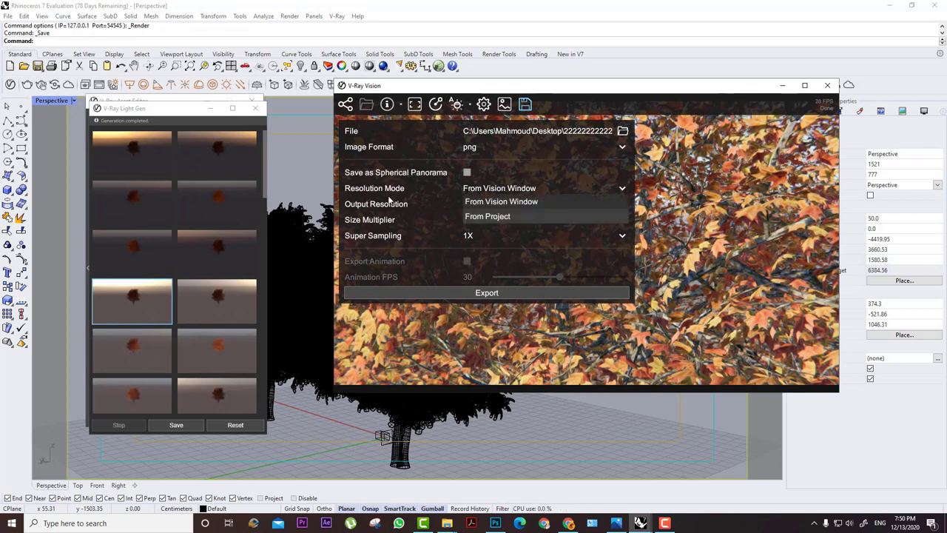
left_click(506, 216)
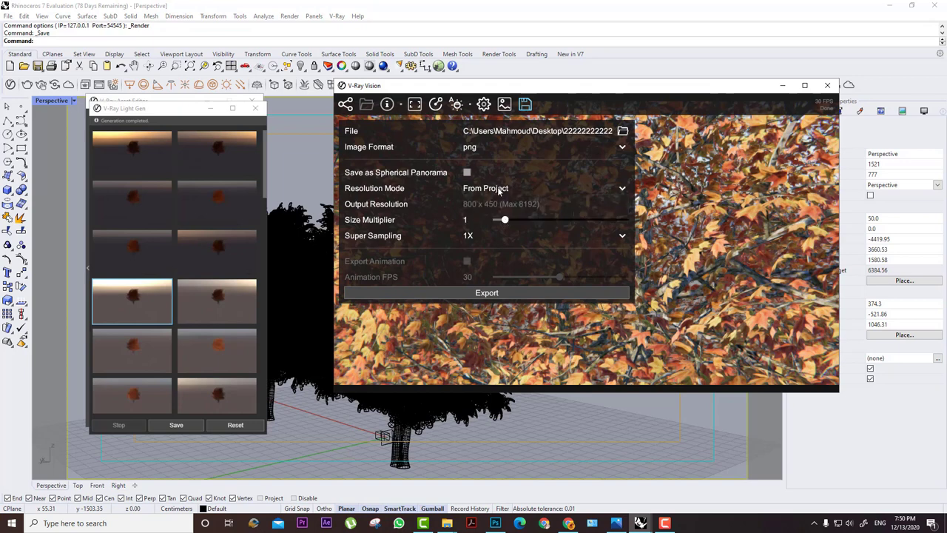
left_click(498, 190)
left_click(500, 191)
Set the Asset Editor's Render Output image width to 2000, giving 2000 × 1125.
left_click(178, 115)
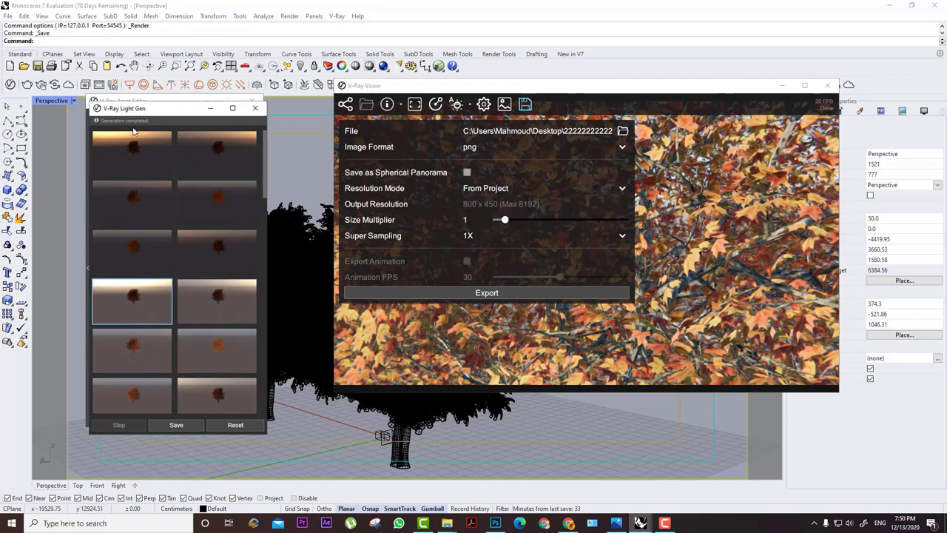
left_click_drag(173, 111, 85, 172)
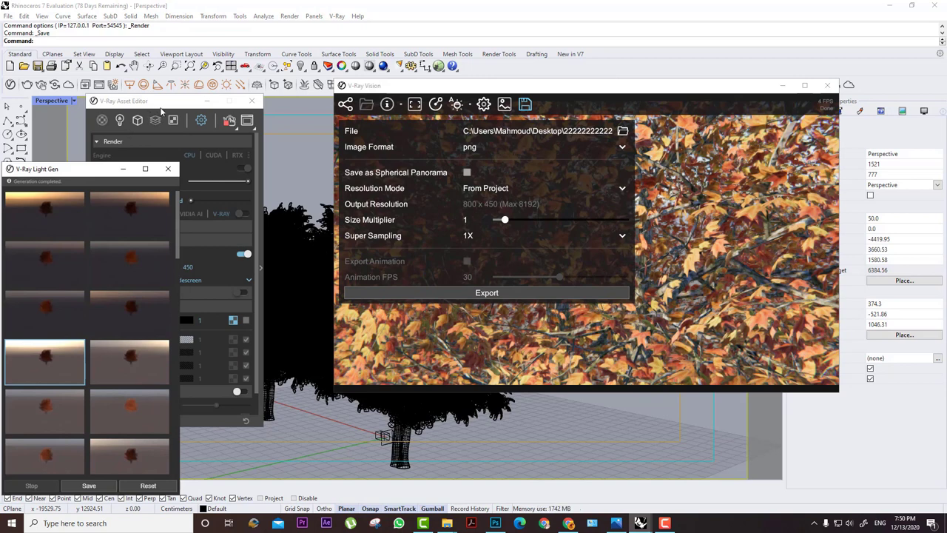
left_click_drag(167, 108, 202, 108)
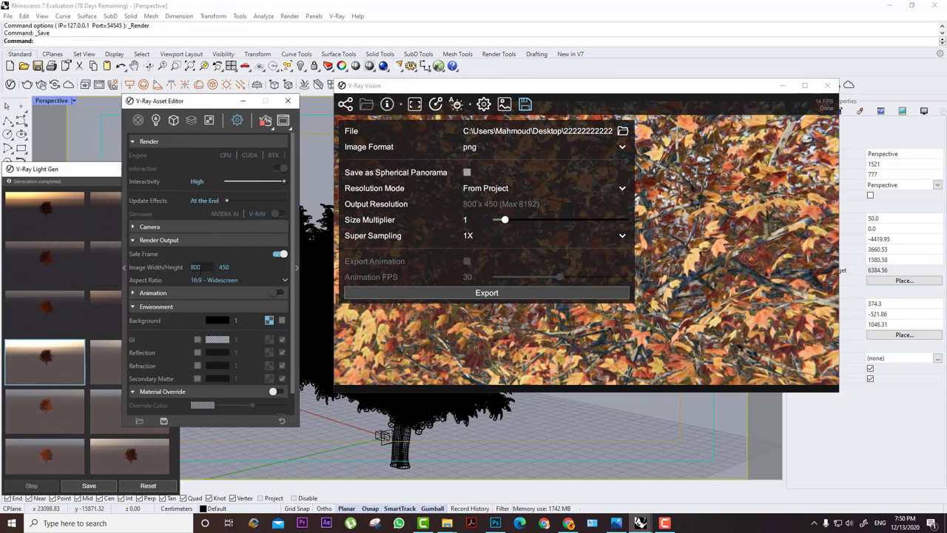
double_click(195, 267)
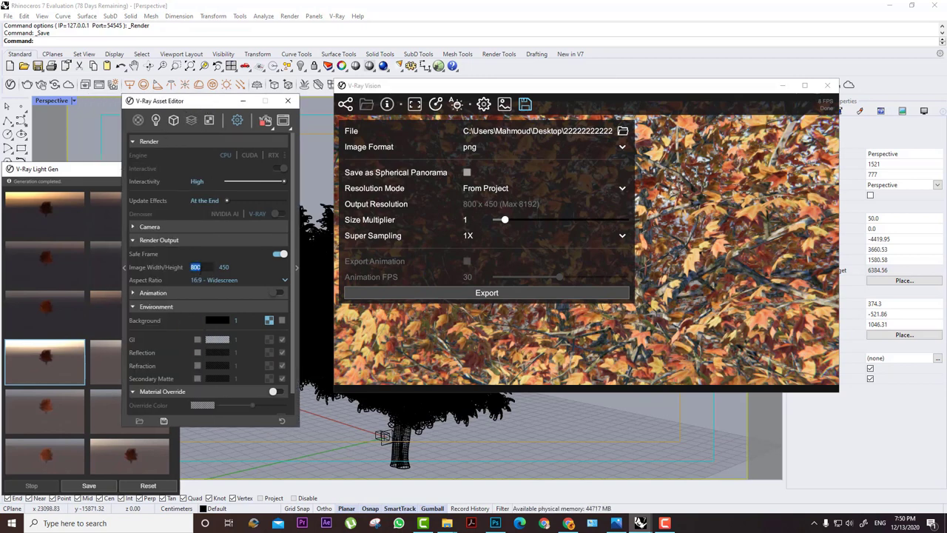
type("200")
type("0")
key("Return")
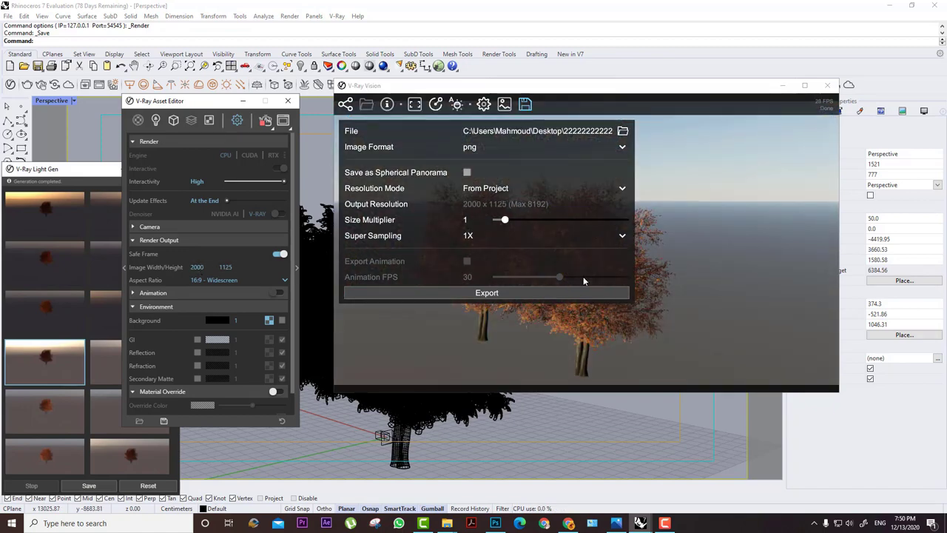
Orbit and zoom the view closer to the tree and close the export settings.
left_click(508, 132)
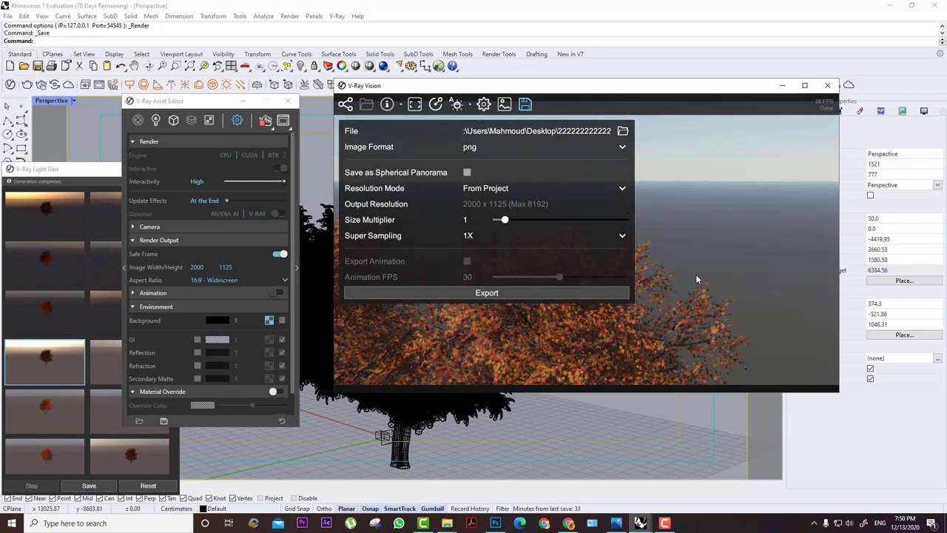
right_click_drag(522, 442, 510, 409)
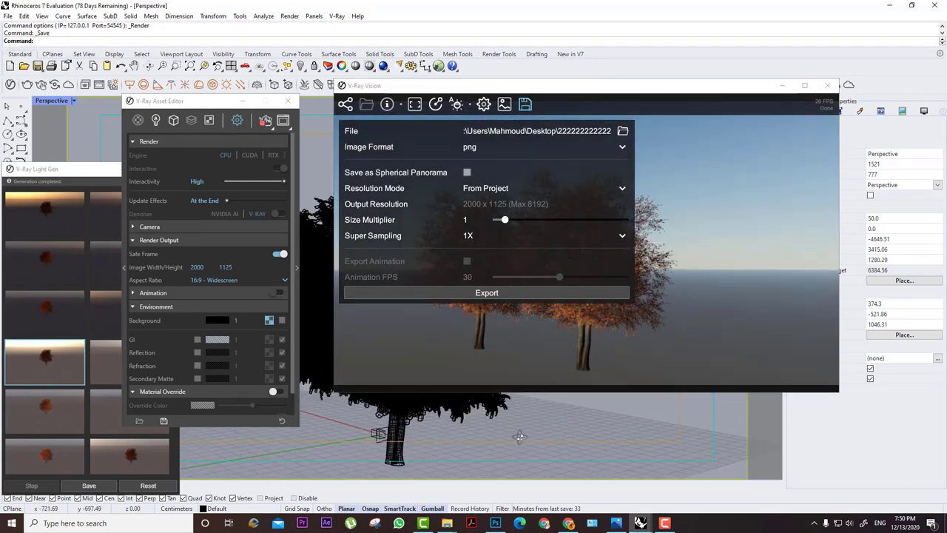
scroll(512, 408, "up", 3)
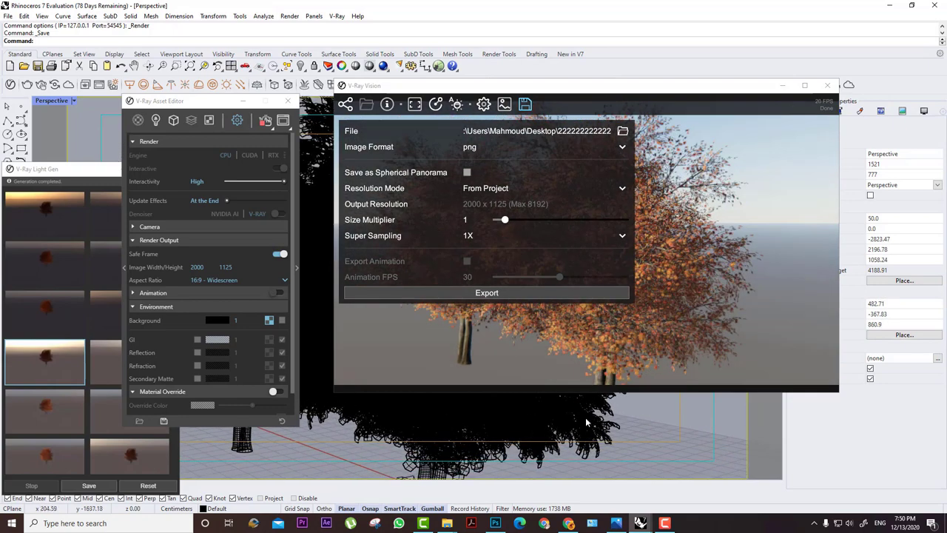
left_click(524, 103)
Zoom tighter into the orange leaf canopy and reopen the V-Ray Vision export settings.
left_click_drag(503, 86, 668, 79)
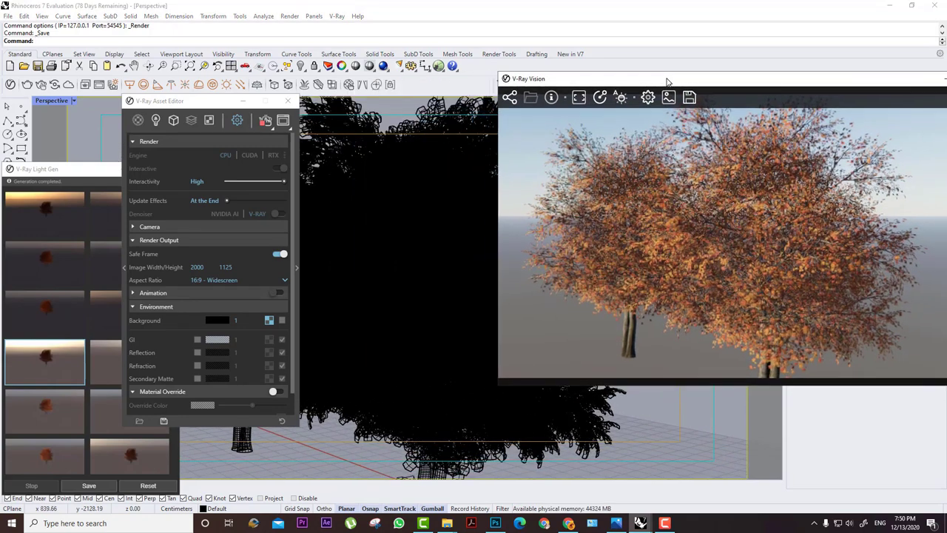
scroll(441, 257, "up", 2)
scroll(441, 257, "up", 3)
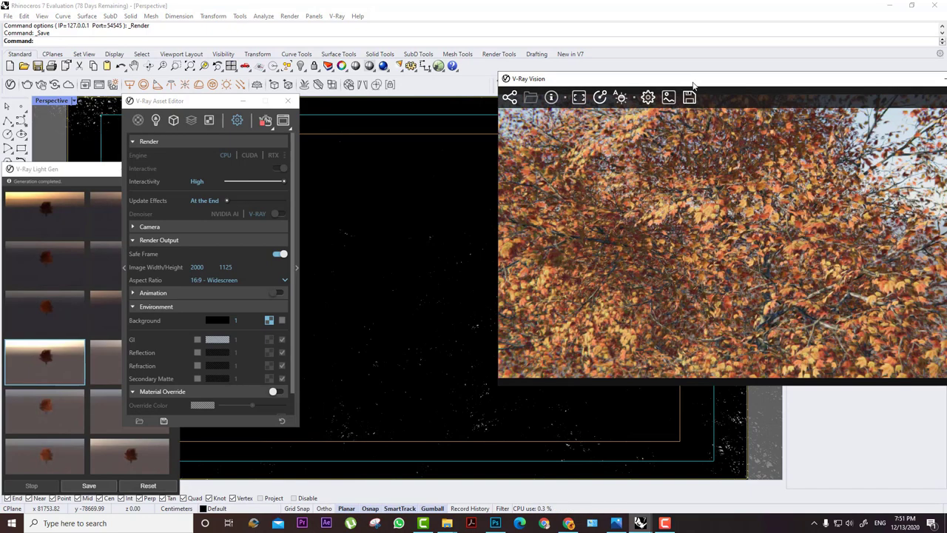
left_click_drag(692, 84, 461, 109)
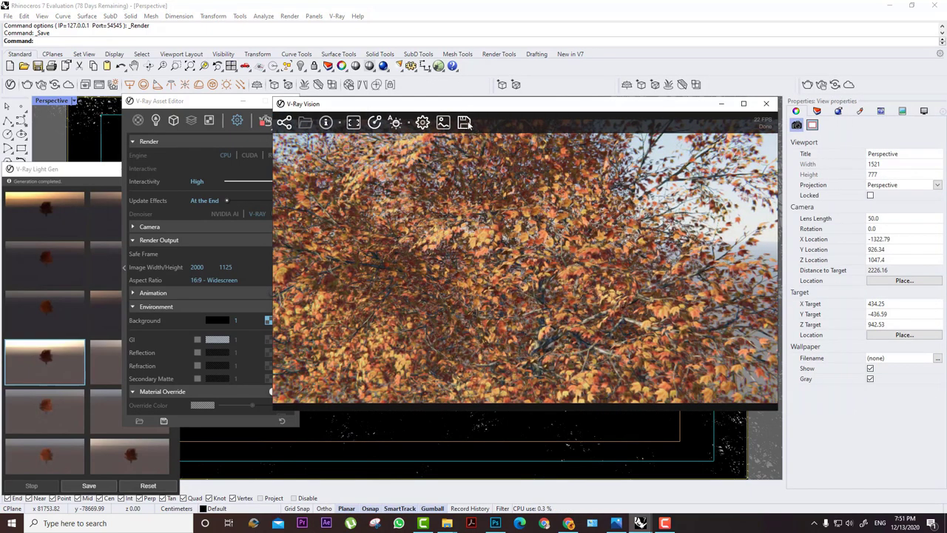
left_click(464, 122)
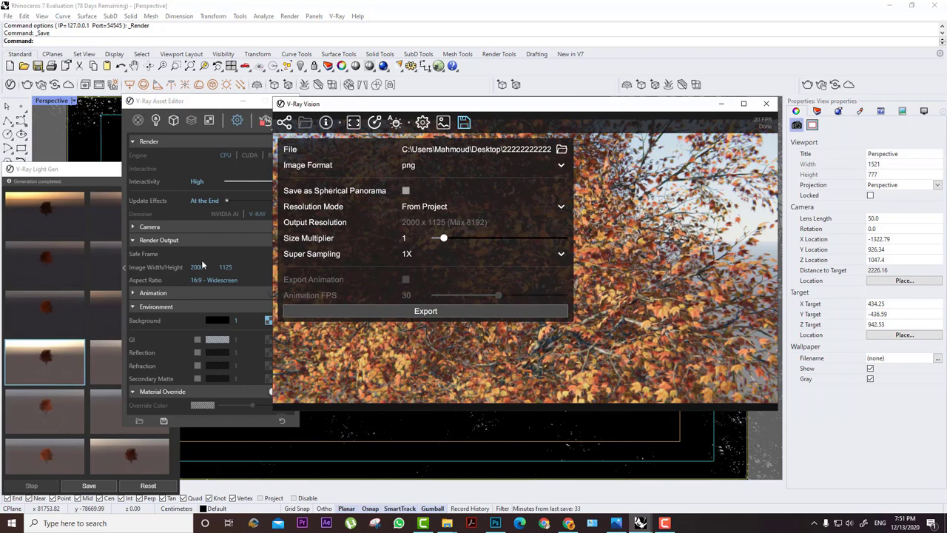
Size the export From Vision Window with a Size Multiplier of 10, giving 8192 × 4600.
left_click(433, 209)
left_click(451, 220)
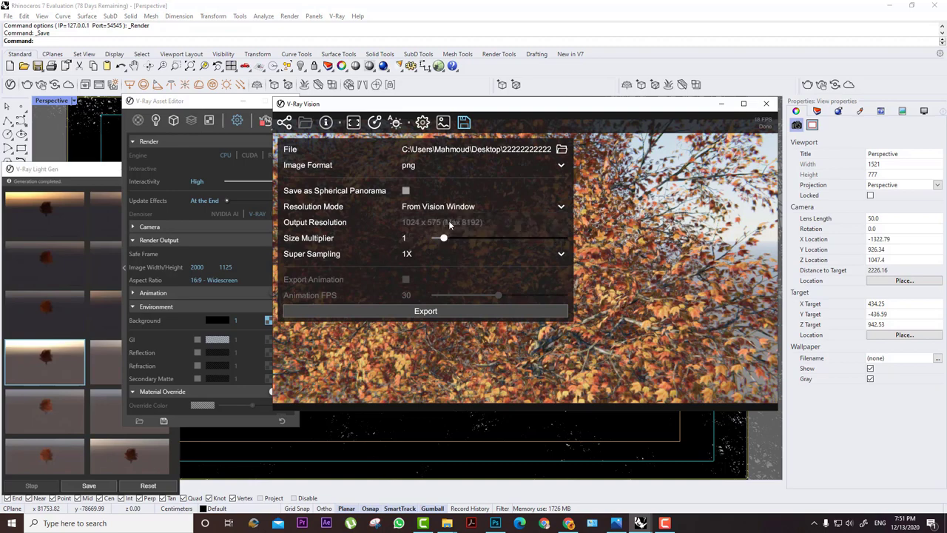
left_click_drag(444, 238, 568, 241)
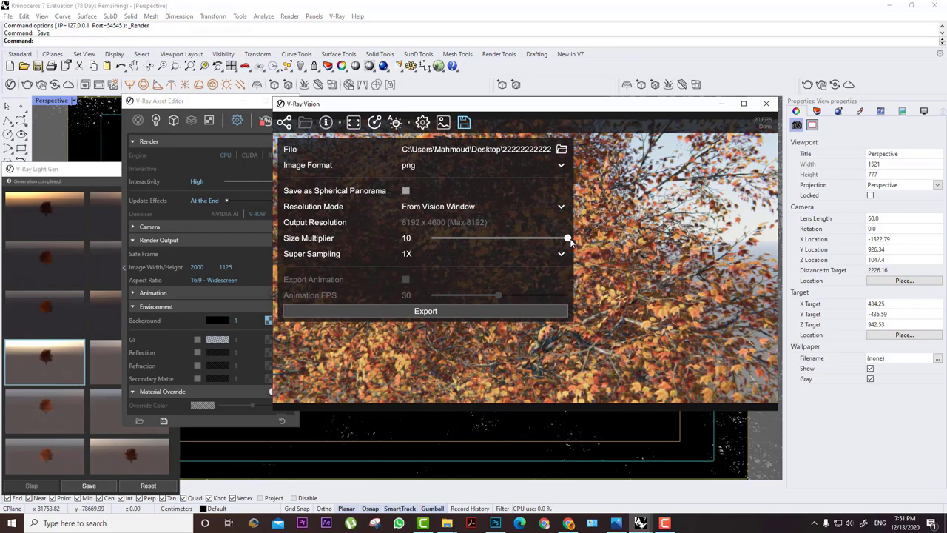
left_click(561, 150)
type("3")
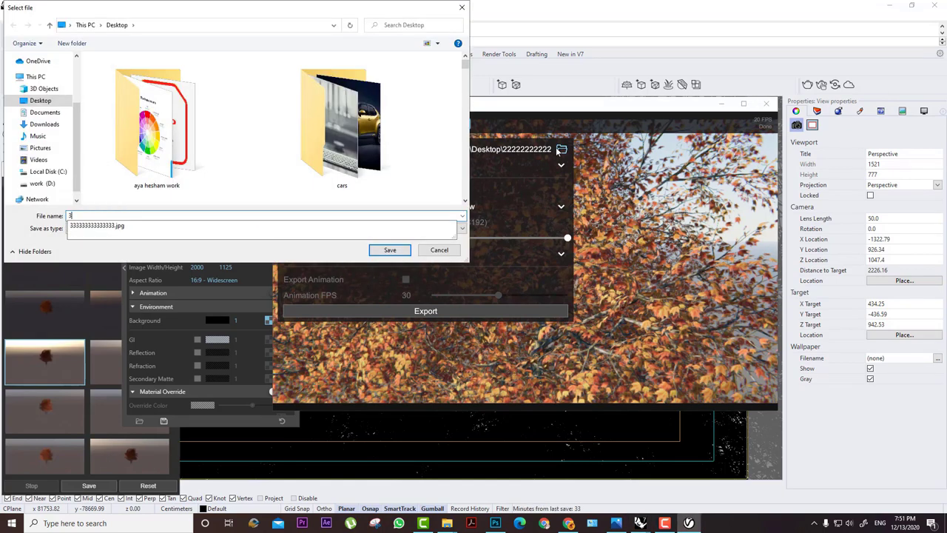
type("333333333333333")
key("Return")
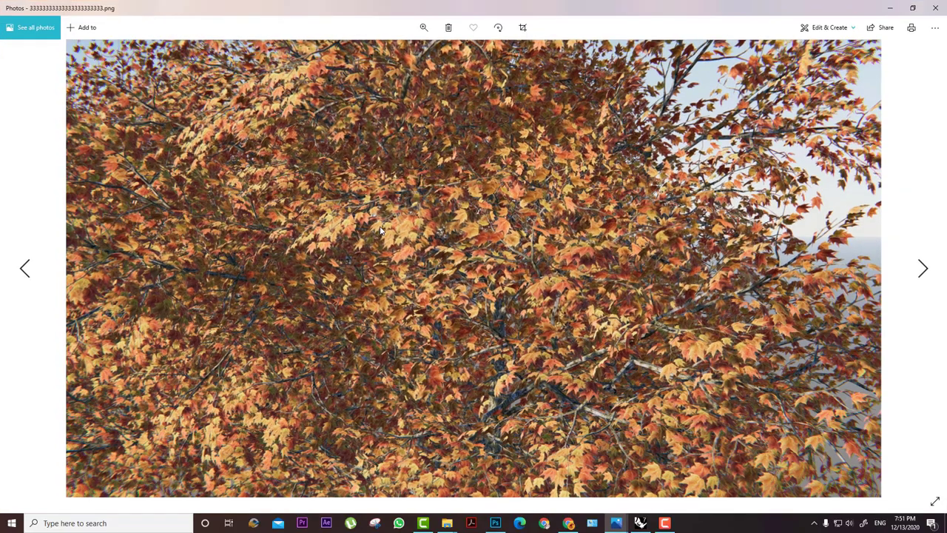
Zoom into the exported foliage PNG and back out, then step through the next two images.
scroll(380, 226, "up", 3)
scroll(433, 239, "down", 3)
key("Right")
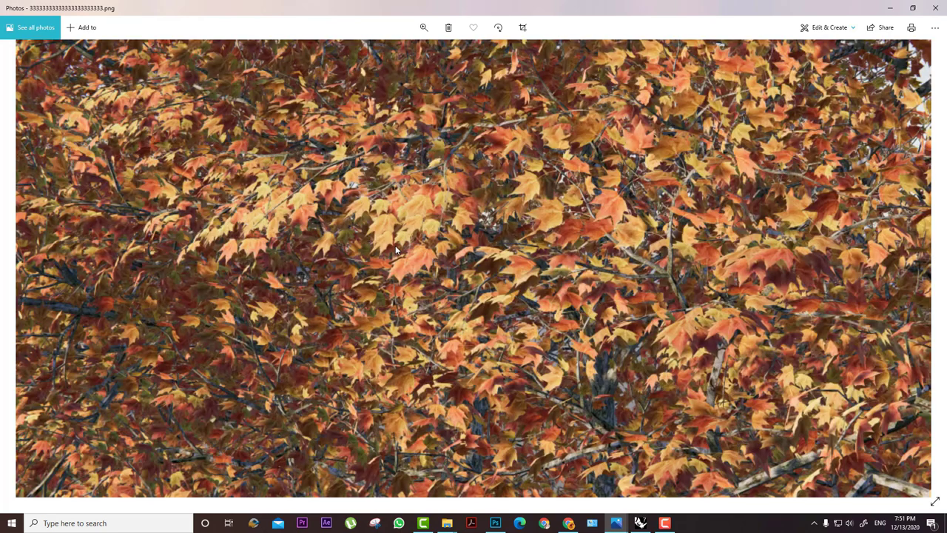
key("Right")
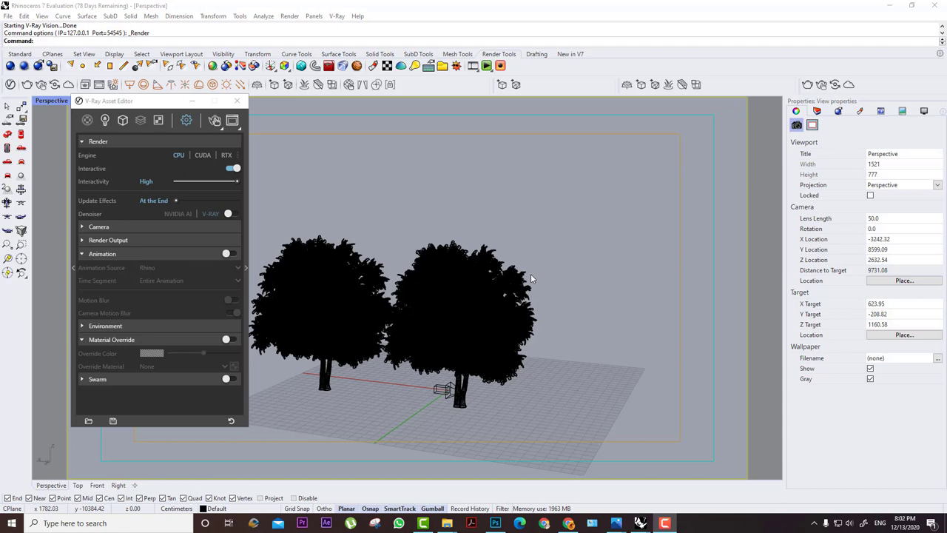
Enable the Animation toggle in the V-Ray Asset Editor and launch V-Ray Vision showing the two trees.
left_click(95, 105)
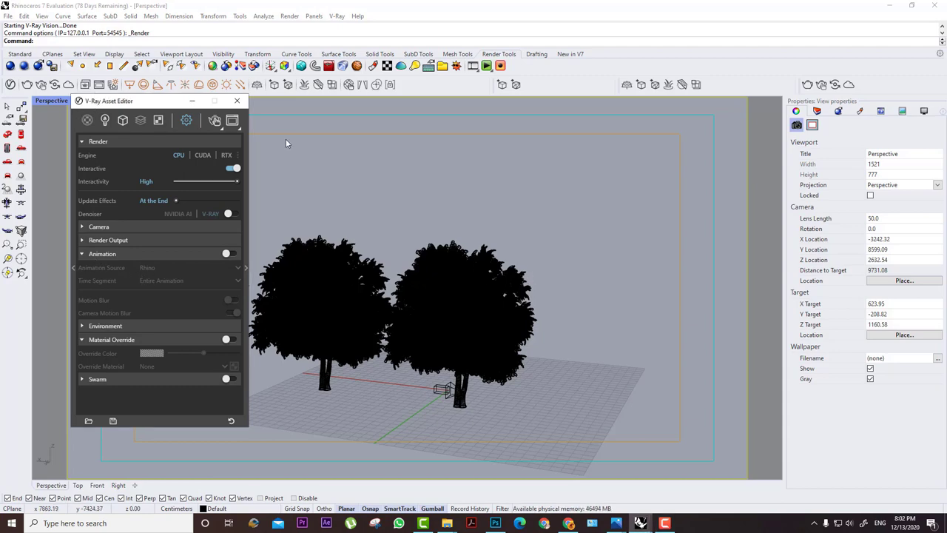
left_click(232, 255)
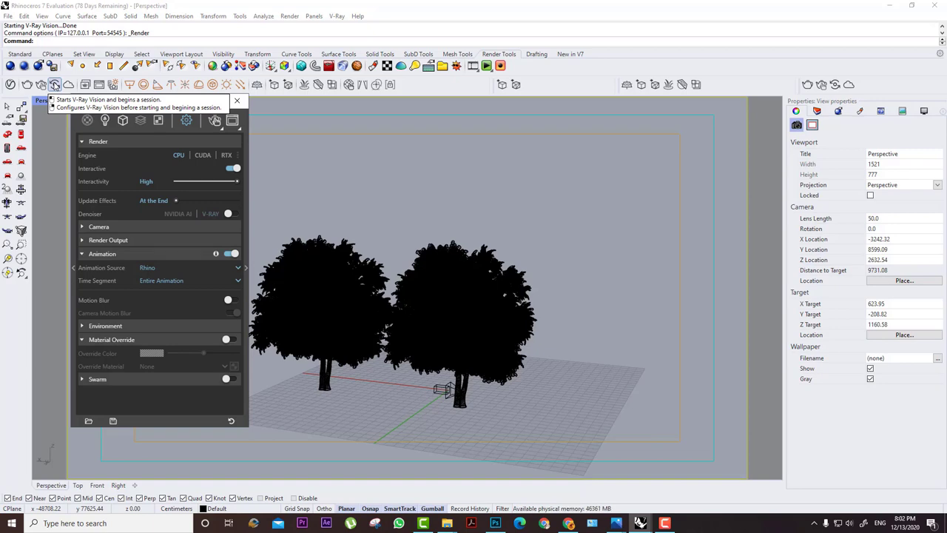
left_click(54, 85)
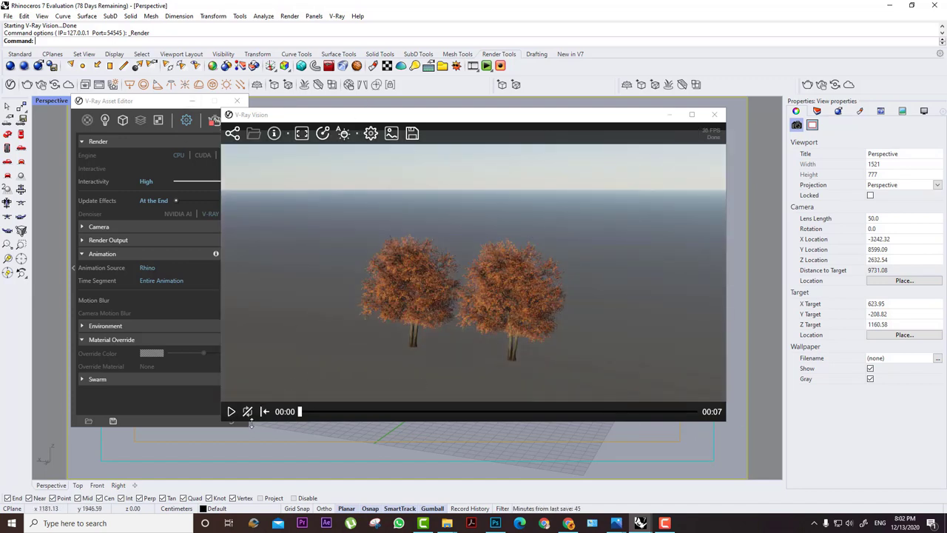
Preview the timeline, then set the export From Vision Window at size multiplier ~5 (5174 × 2905), 60 FPS.
left_click(231, 412)
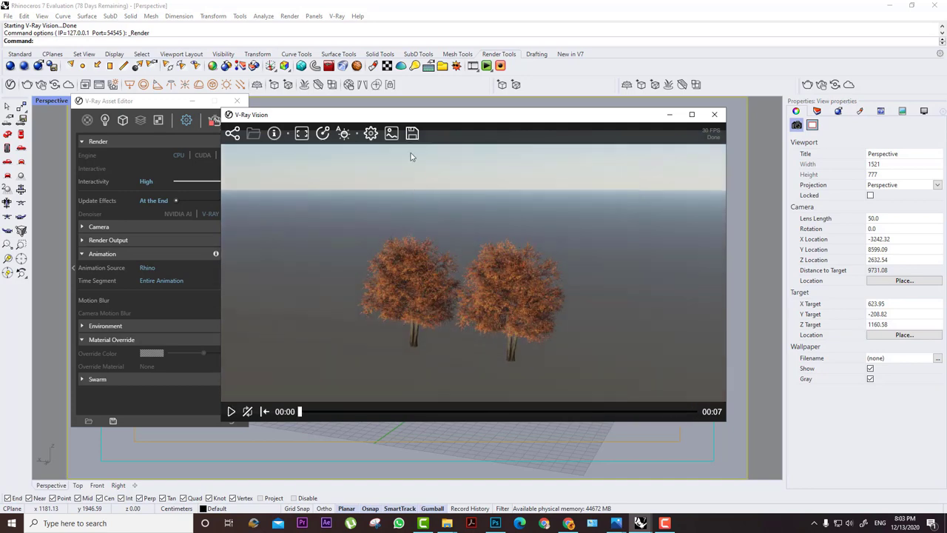
left_click(413, 134)
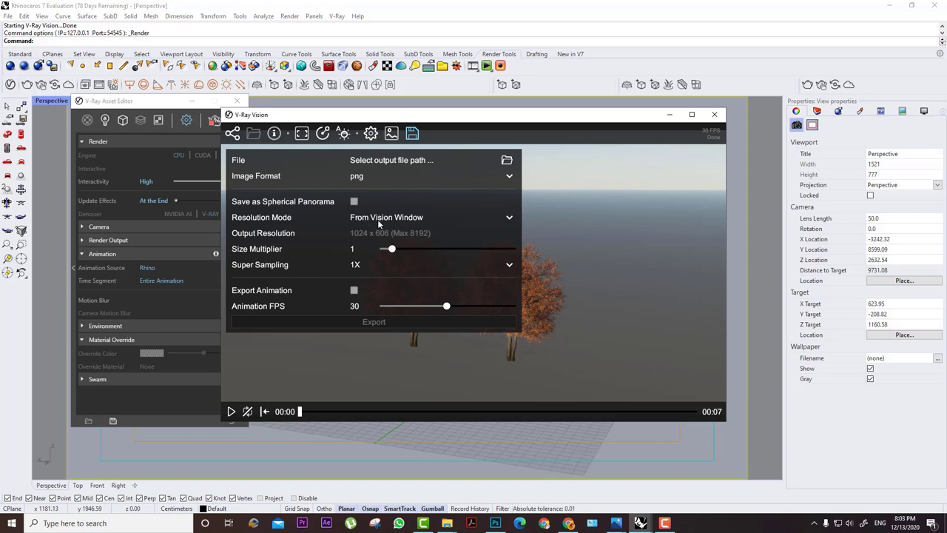
left_click(381, 222)
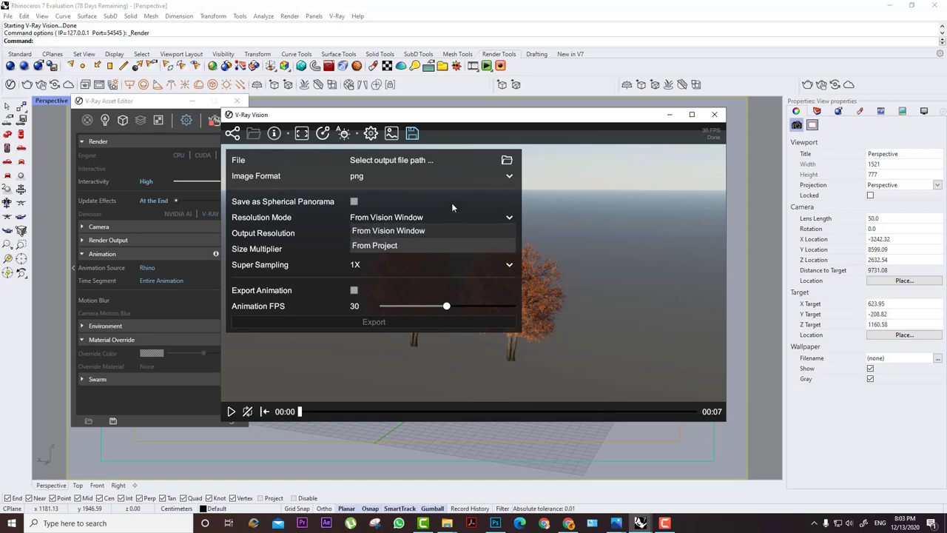
left_click(452, 207)
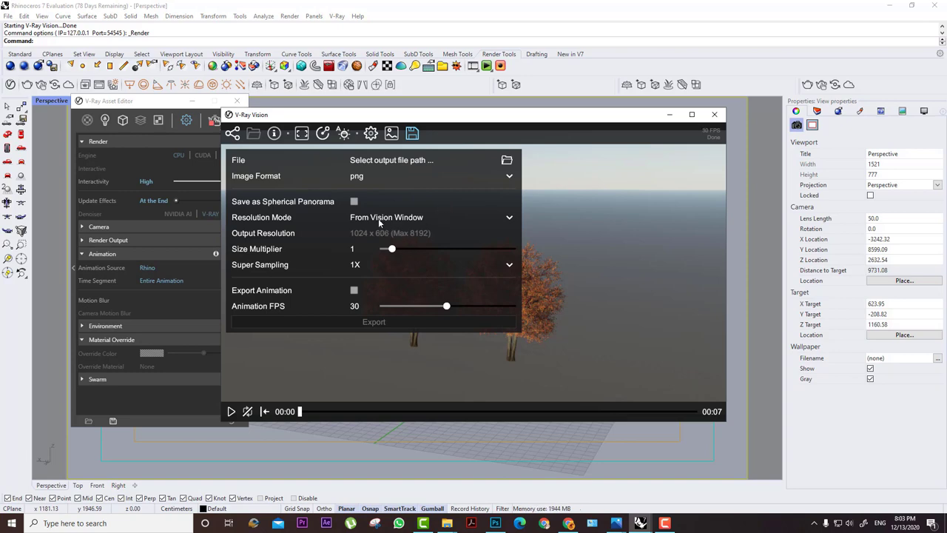
left_click_drag(392, 249, 446, 255)
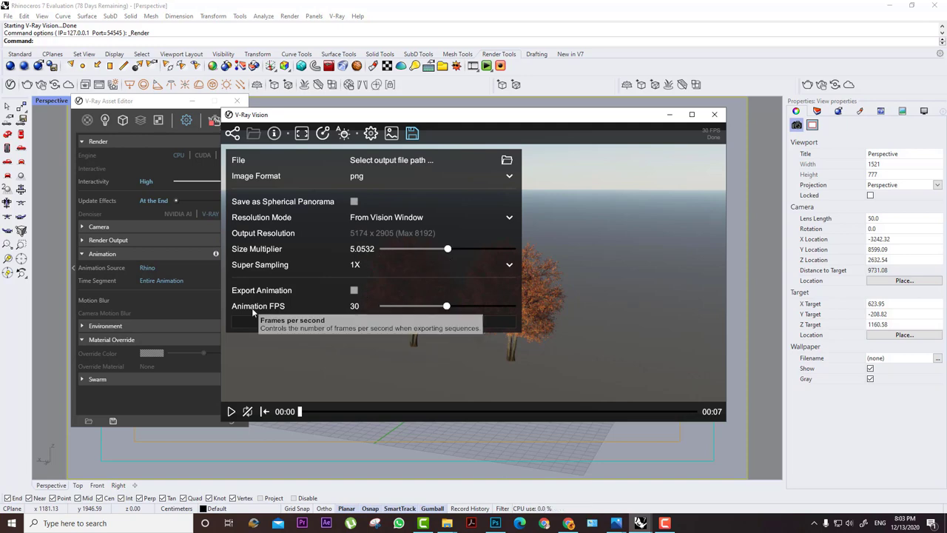
left_click_drag(447, 308, 543, 311)
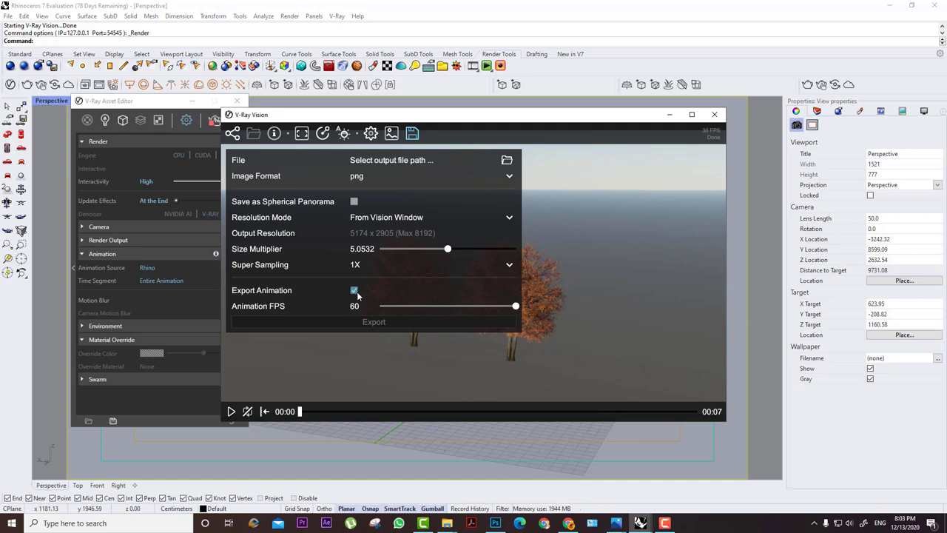
left_click(507, 160)
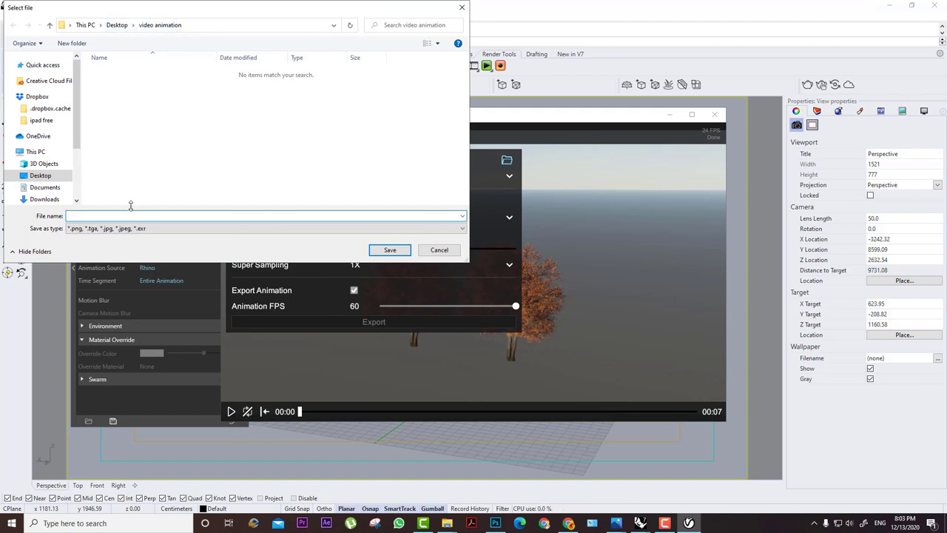
Save the output as 'A' in the Desktop 'video animation' folder and start the 60 FPS animation export.
type("A")
left_click(390, 250)
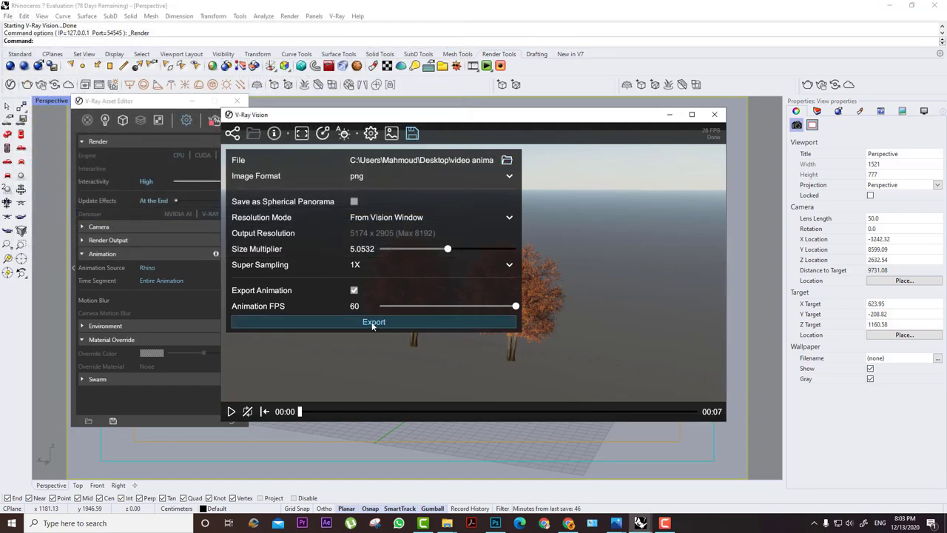
left_click(373, 324)
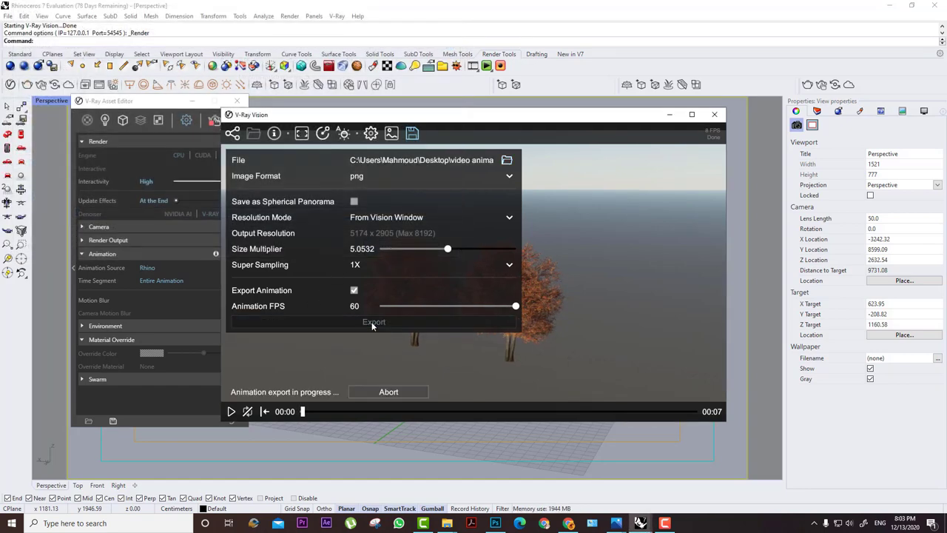
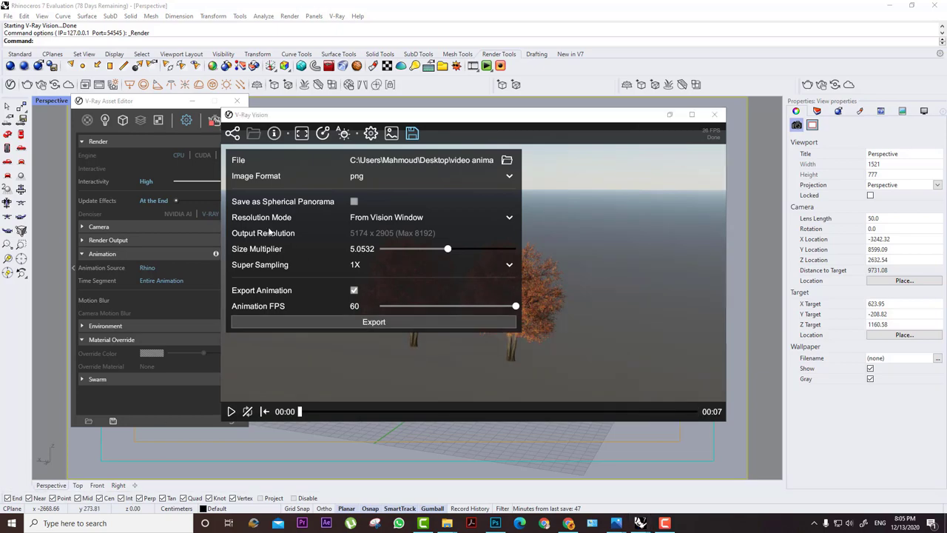
Show the desktop and open the 'video animation' folder of exported frames.
key("super+d")
double_click(231, 123)
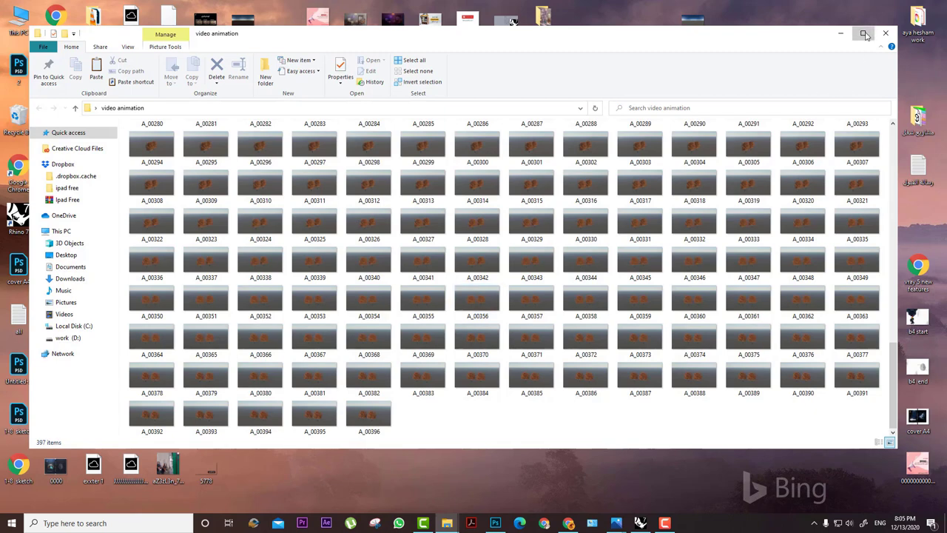
Maximise the folder window and open the first frame, A_00000.png, in Photos.
left_click(863, 33)
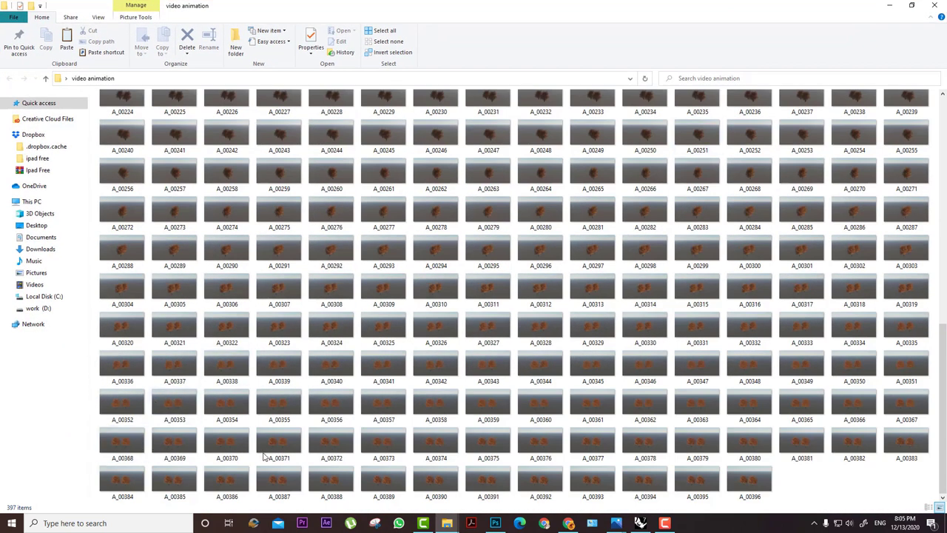
scroll(797, 481, "up", 10)
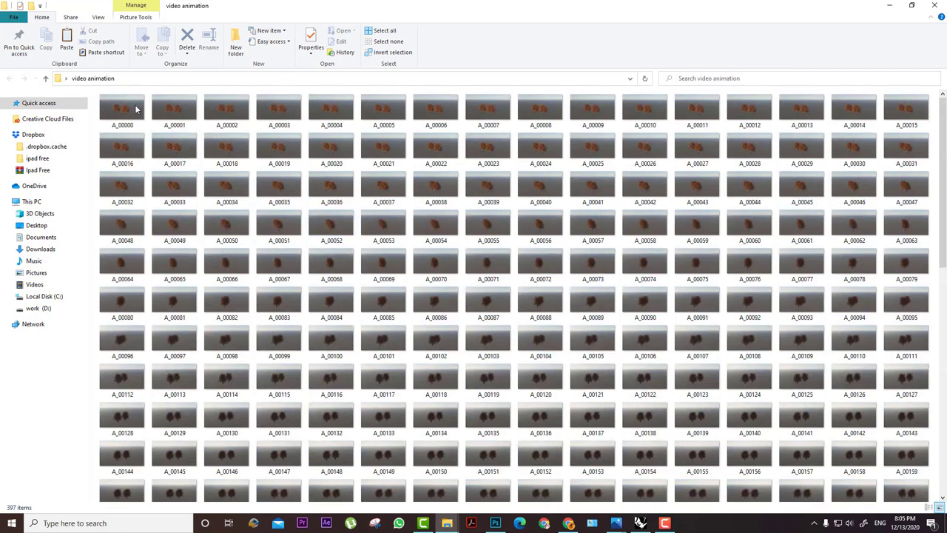
left_click(127, 109)
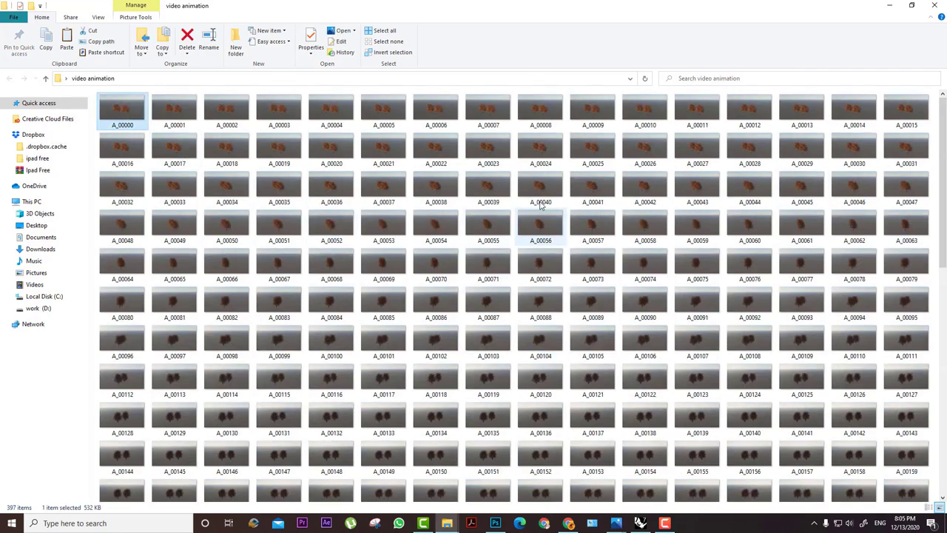
key("Return")
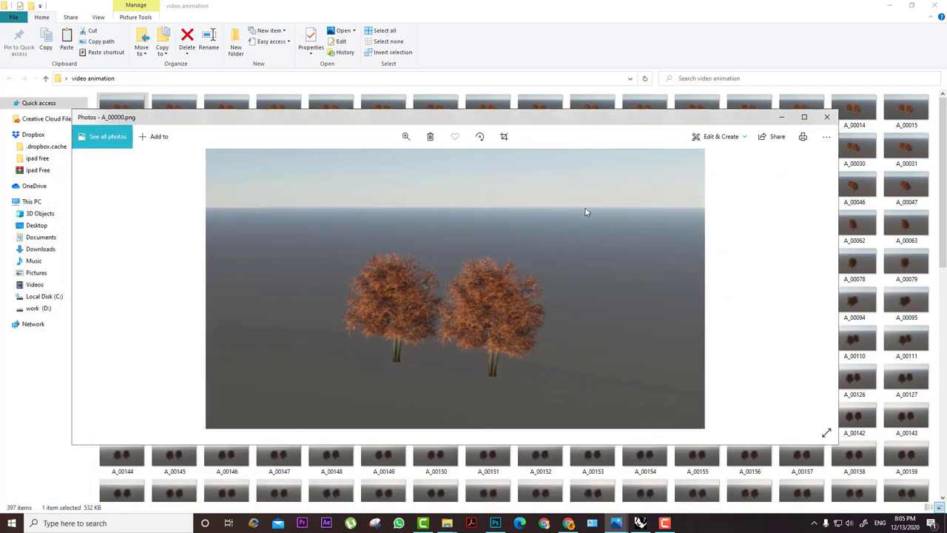
Step through the rendered tree animation frames in Photos up to A_00159.png.
key("Right")
key("Right")
key("Right")
key("Right")
key("Right")
key("Right")
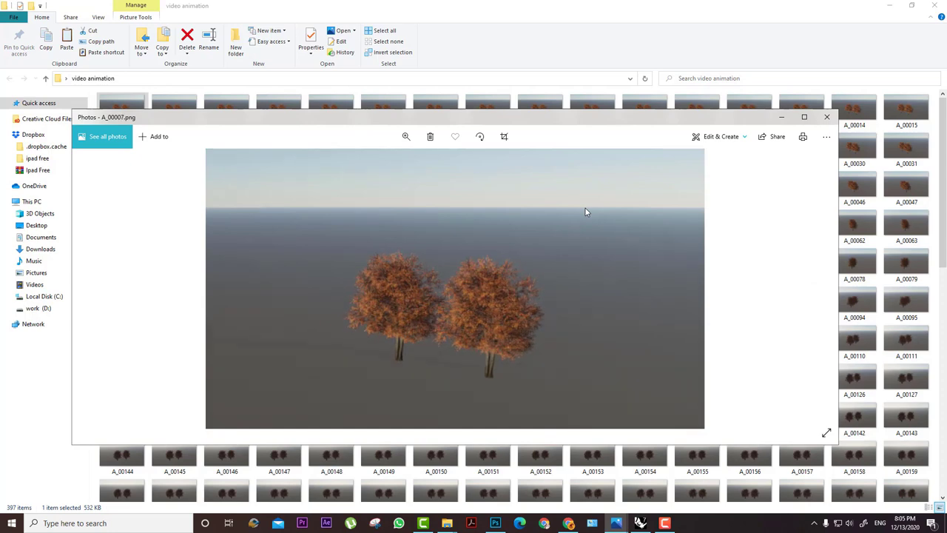
key("Right")
key("Right")
key("Right")
key("Right")
key("Right")
key("Right")
key("Right")
key("Right")
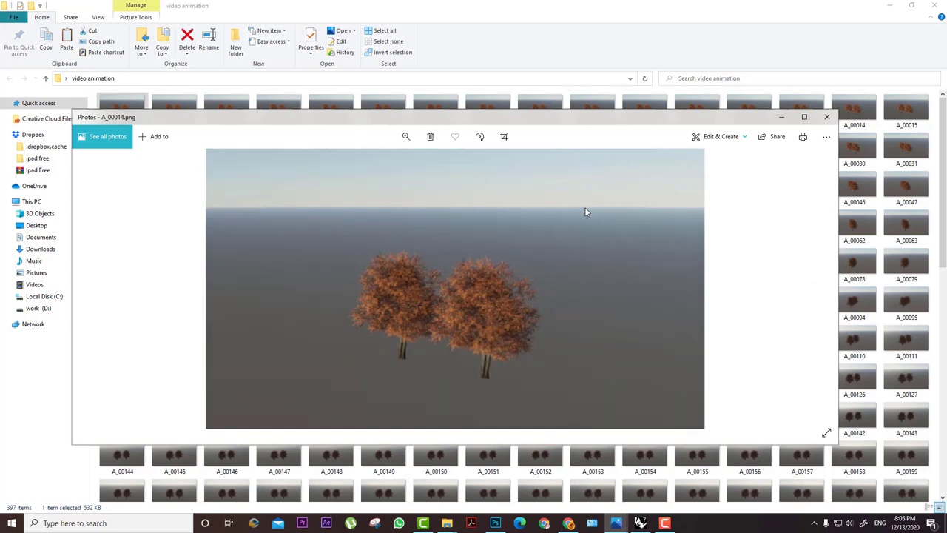
key("Right")
key("Right")
key("Right")
key("Right")
key("Right")
key("Right")
key("Right")
key("Right")
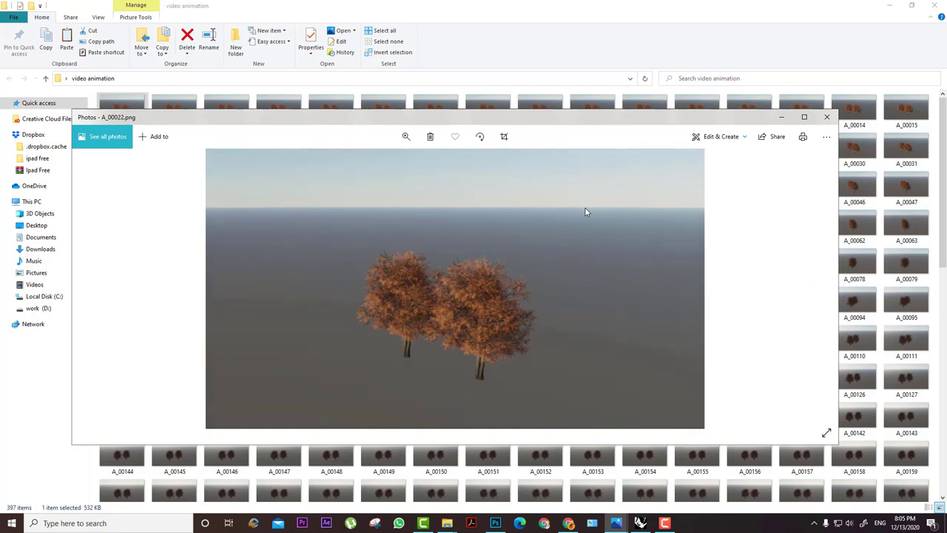
key("Right")
key("Right")
key("Right")
key("Right")
key("Right")
key("Right")
key("Right")
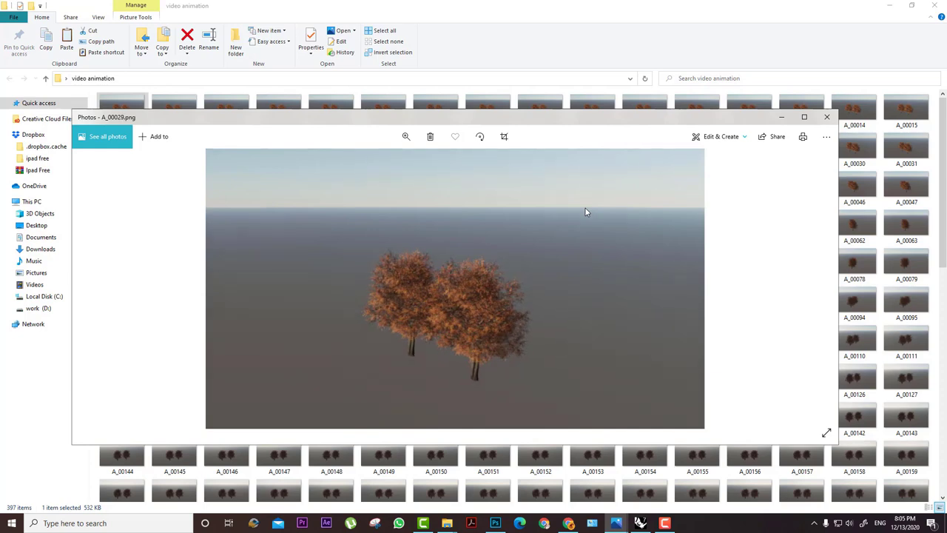
key("Right")
key("Right")
key("Right")
key("Right")
key("Right")
key("Right")
key("Right")
key("Right")
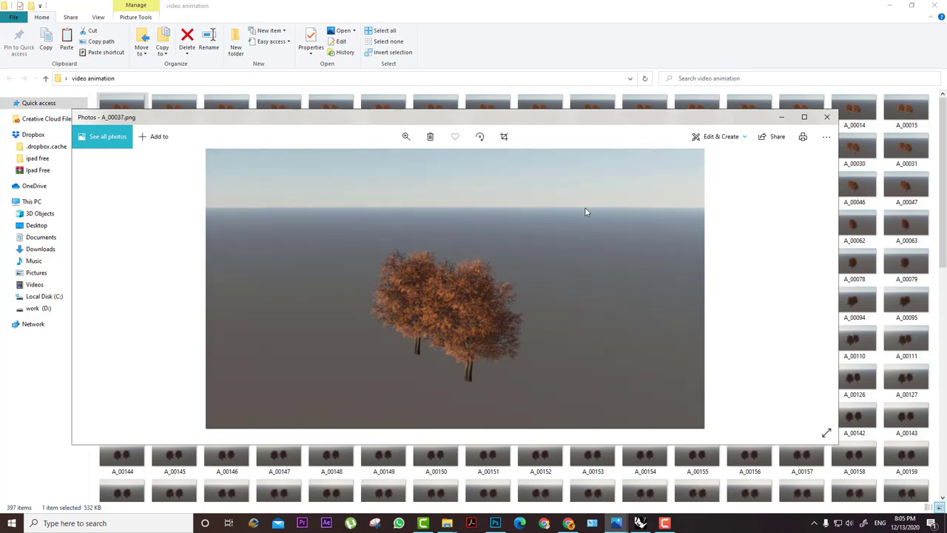
key("Right")
key("Right")
key("Right")
key("Right")
key("Right")
key("Right")
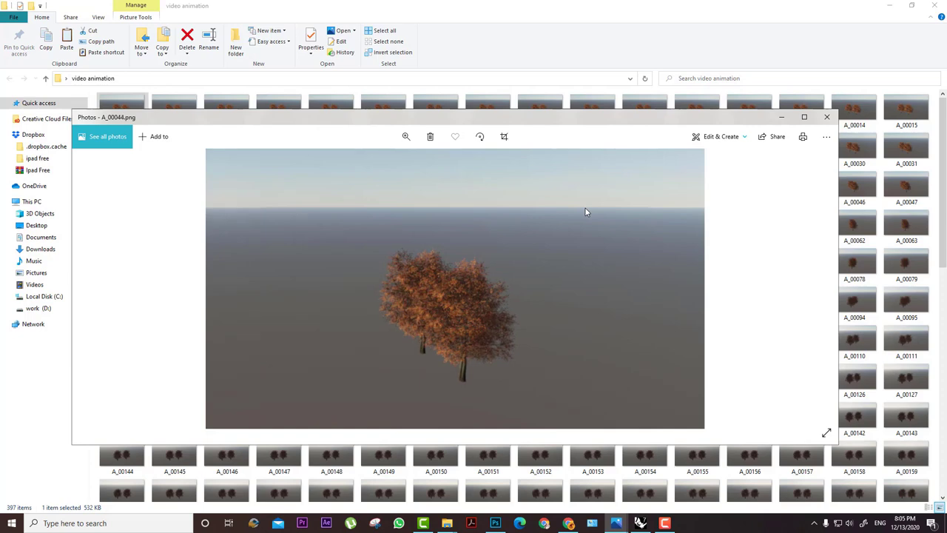
key("Right")
key("Right")
key("Right")
key("Right")
key("Right")
key("Right")
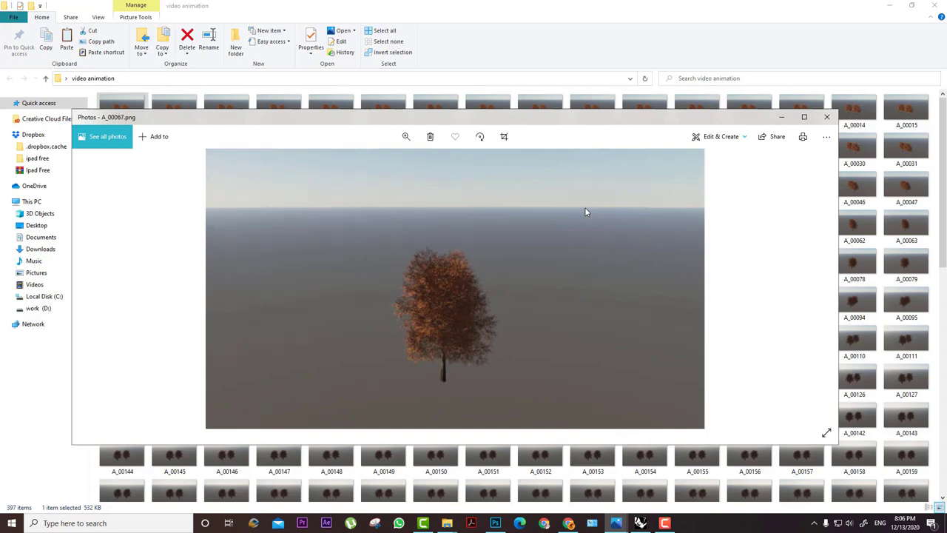
key("Right")
key("Right")
key("Right")
key("Right")
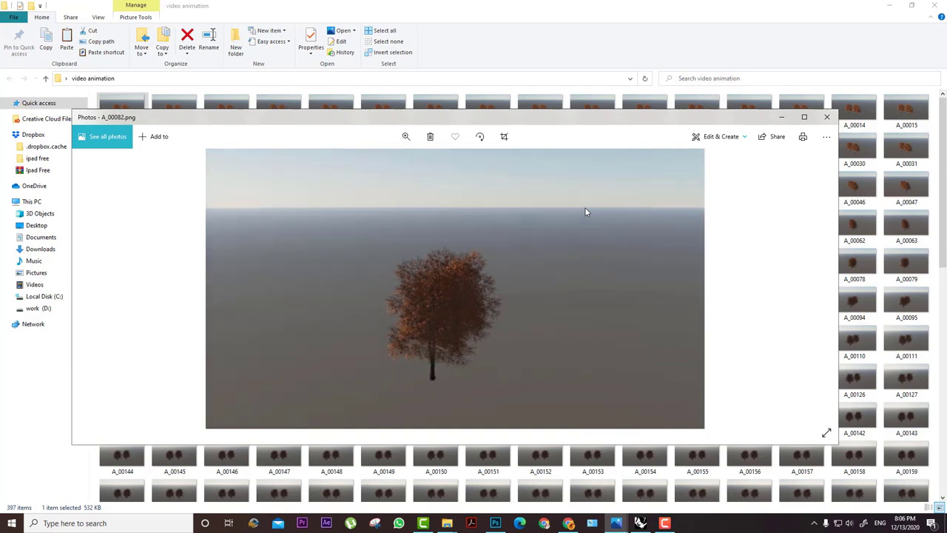
key("Right")
key("Right")
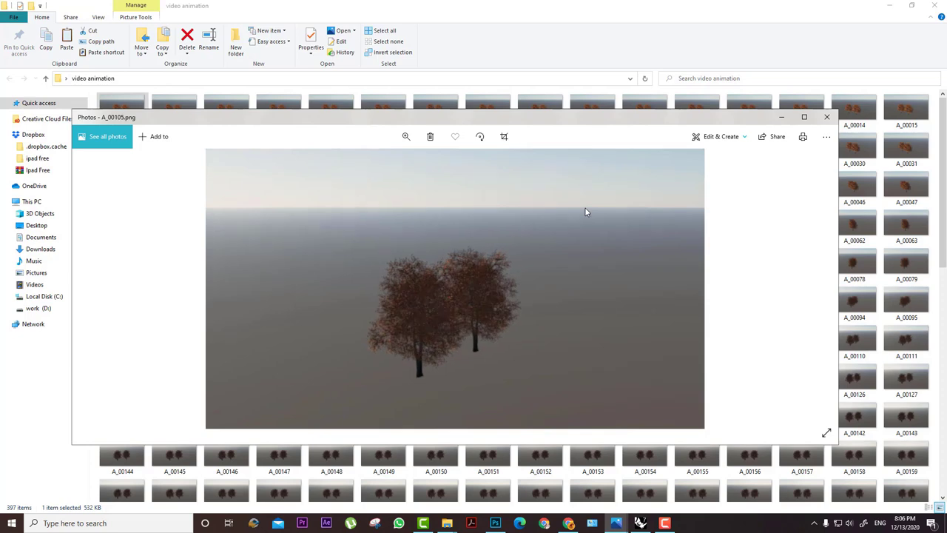
key("Right")
key("Right")
key("Right")
key("Right")
key("Right")
key("Right")
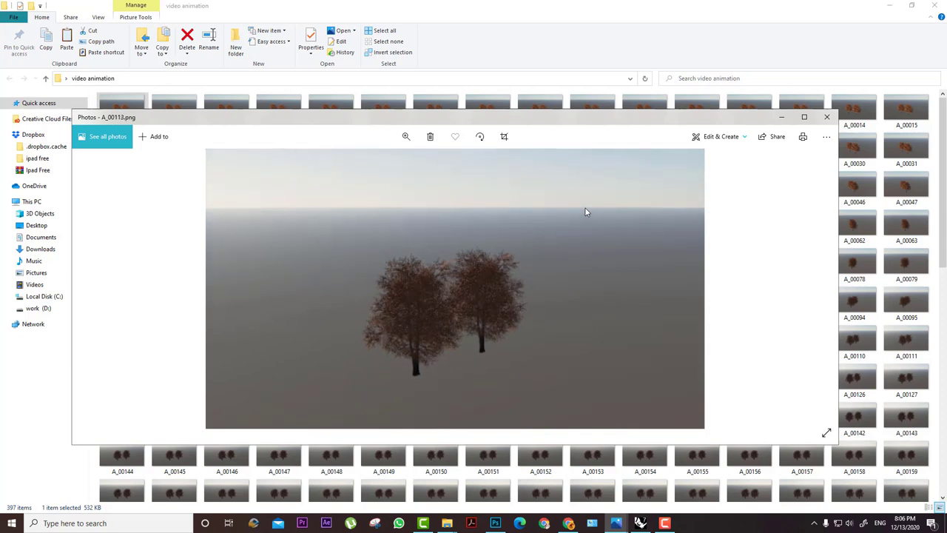
key("Right")
key("Right")
key("Right")
key("Right")
key("Right")
key("Right")
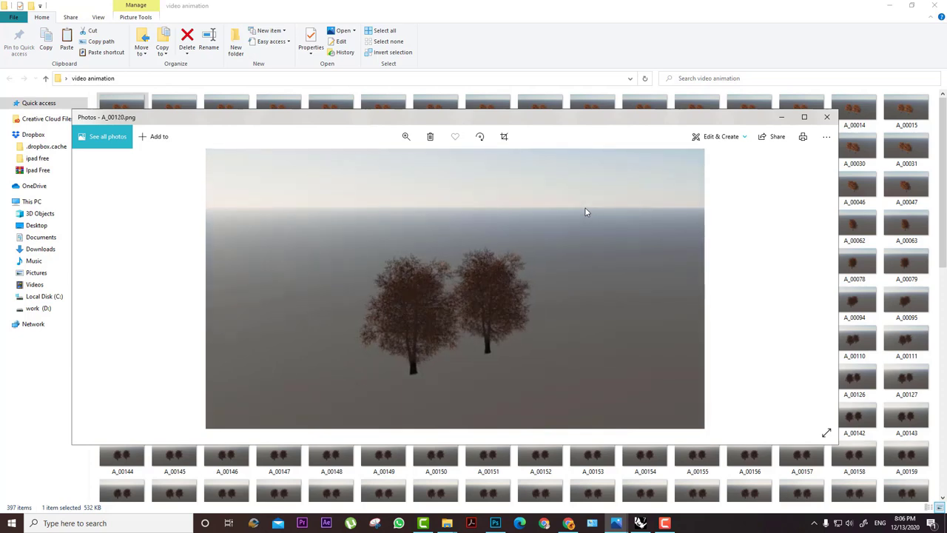
key("Right")
key("Right")
key("Right")
key("Right")
key("Right")
key("Right")
key("Right")
key("Right")
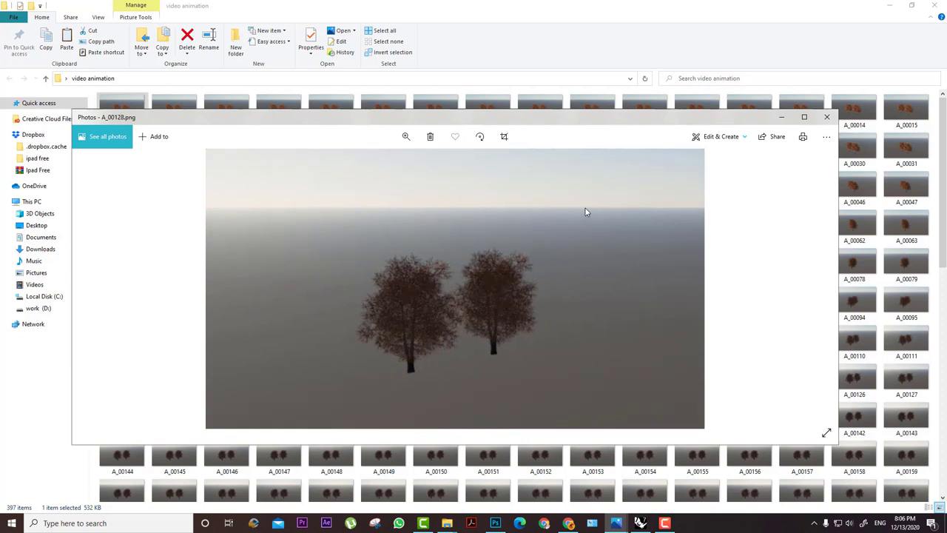
key("Right")
key("Right")
key("Right")
key("Right")
key("Right")
key("Right")
key("Right")
key("Right")
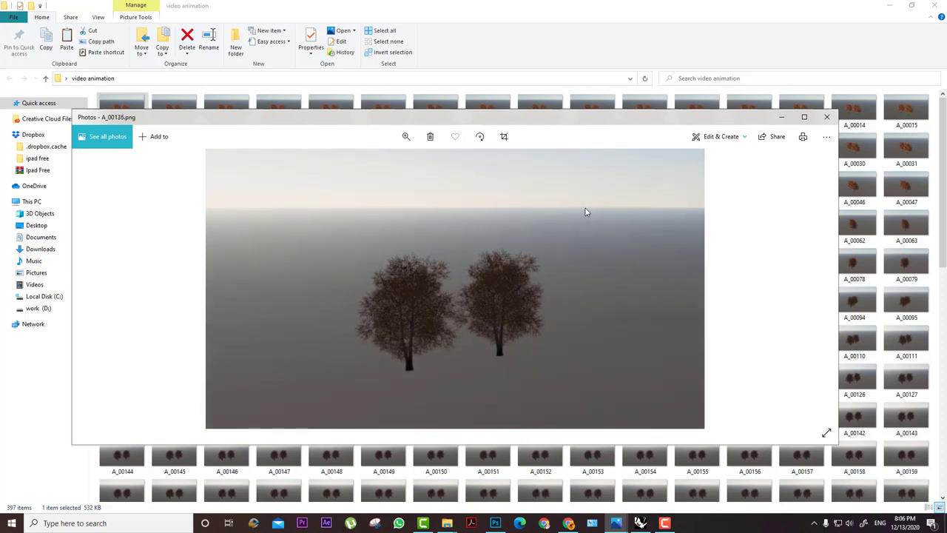
key("Right")
key("Right")
key("Right")
key("Right")
key("Right")
key("Right")
key("Right")
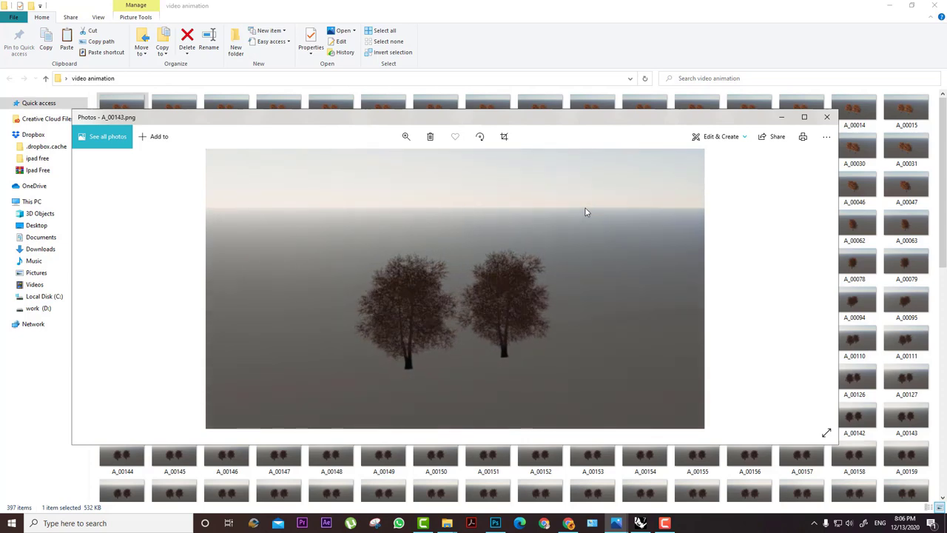
key("Right")
key("Right")
key("Right")
key("Right")
key("Right")
key("Right")
key("Right")
key("Right")
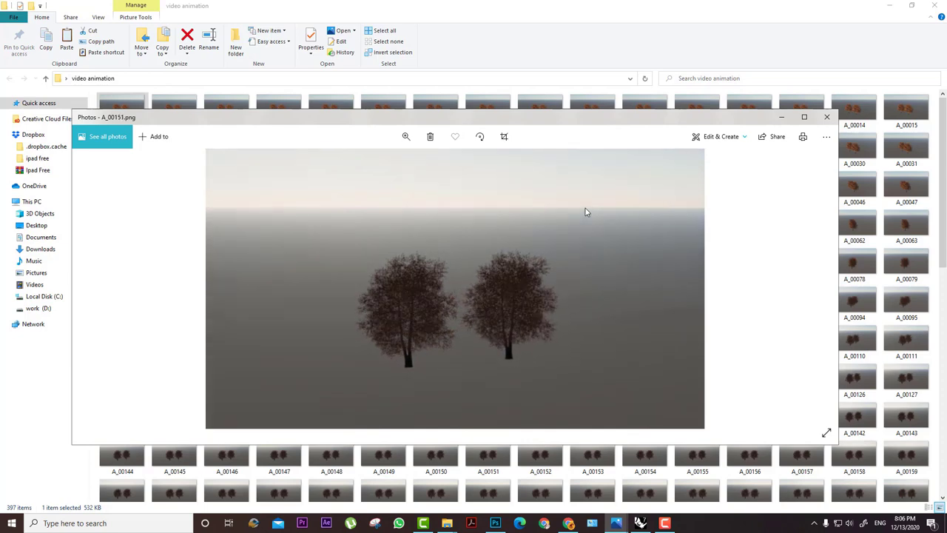
key("Right")
key("Right")
key("Right")
key("Right")
key("Right")
key("Right")
key("Right")
key("Right")
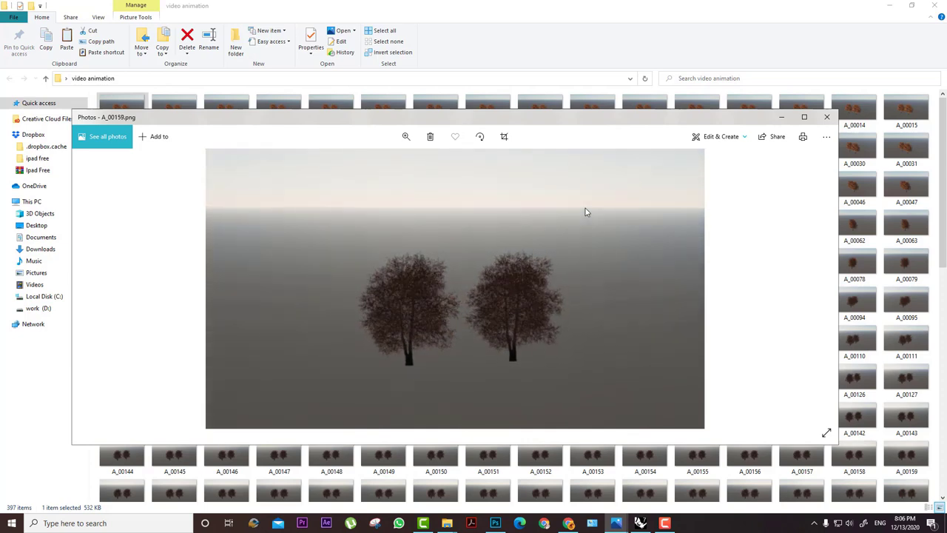
key("Right")
key("Right")
key("Right")
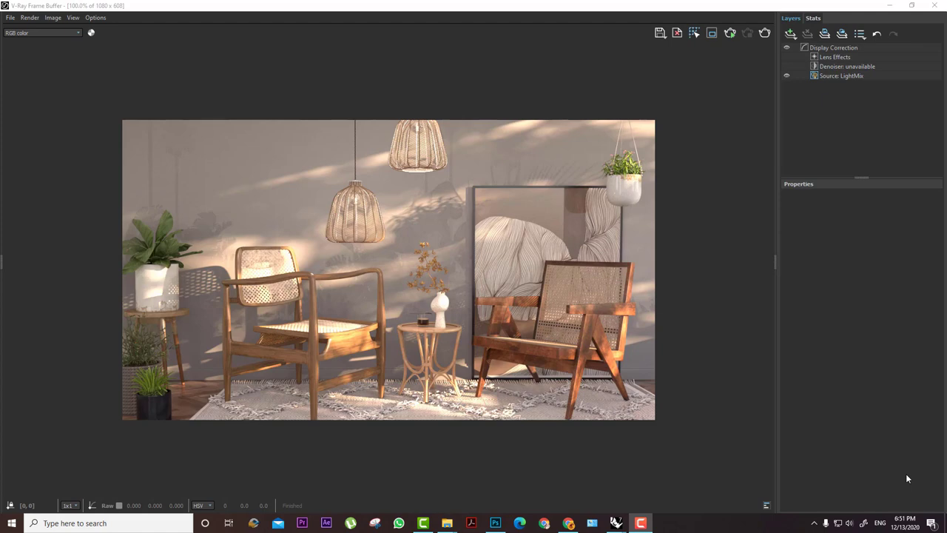
In VFB Settings, leave History disabled after toggling it, check Shortcuts, and close the dialog.
left_click(95, 17)
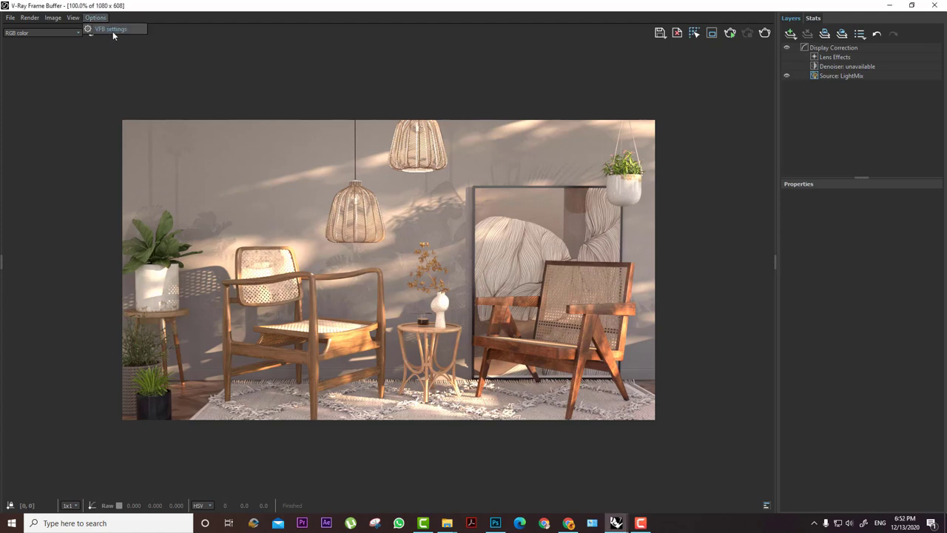
left_click(105, 29)
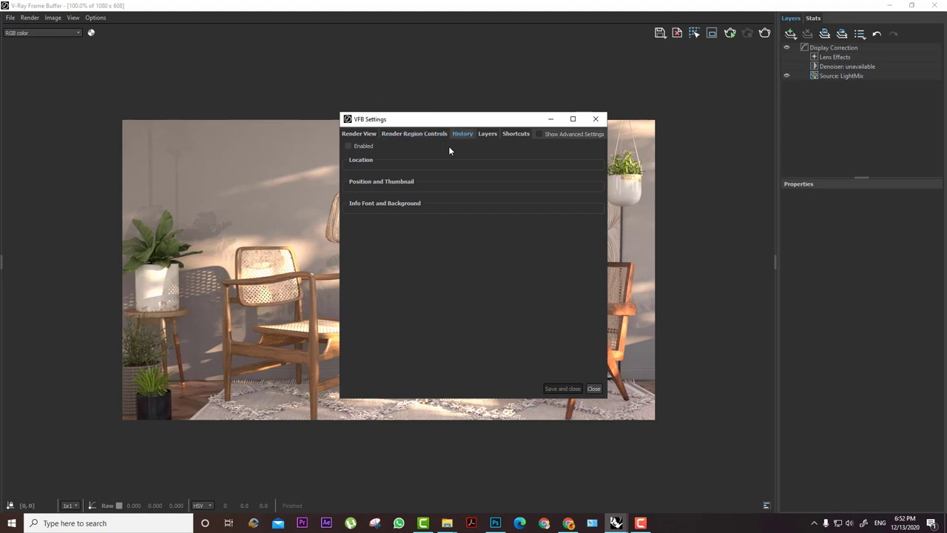
left_click(348, 146)
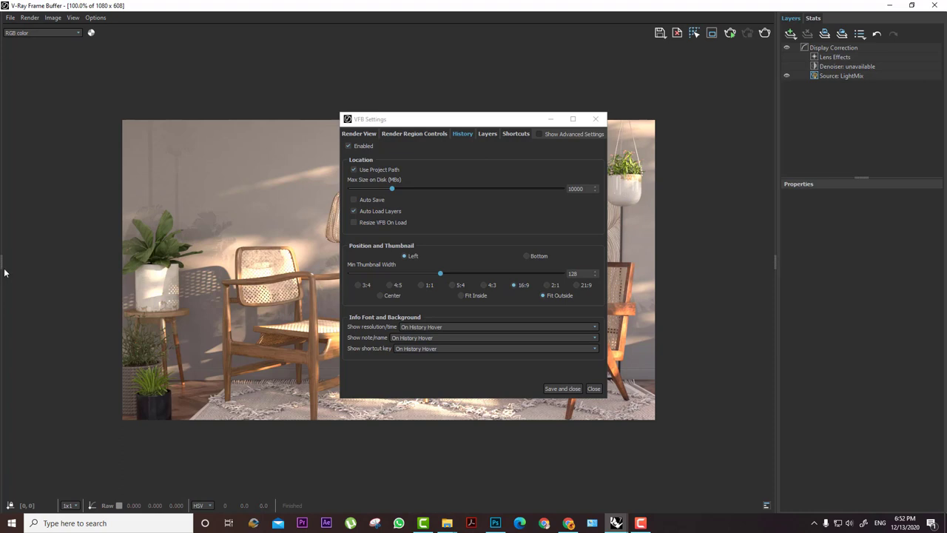
left_click_drag(2, 267, 86, 262)
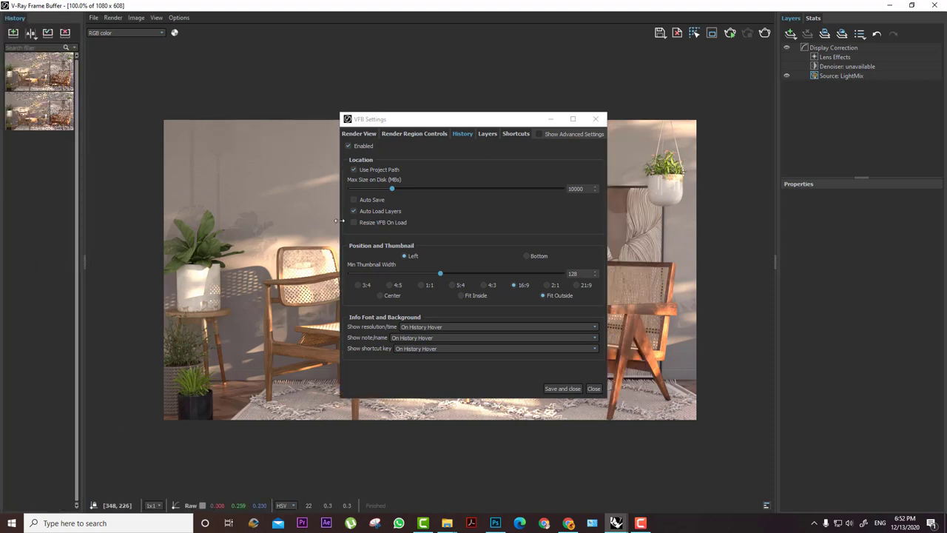
left_click(348, 146)
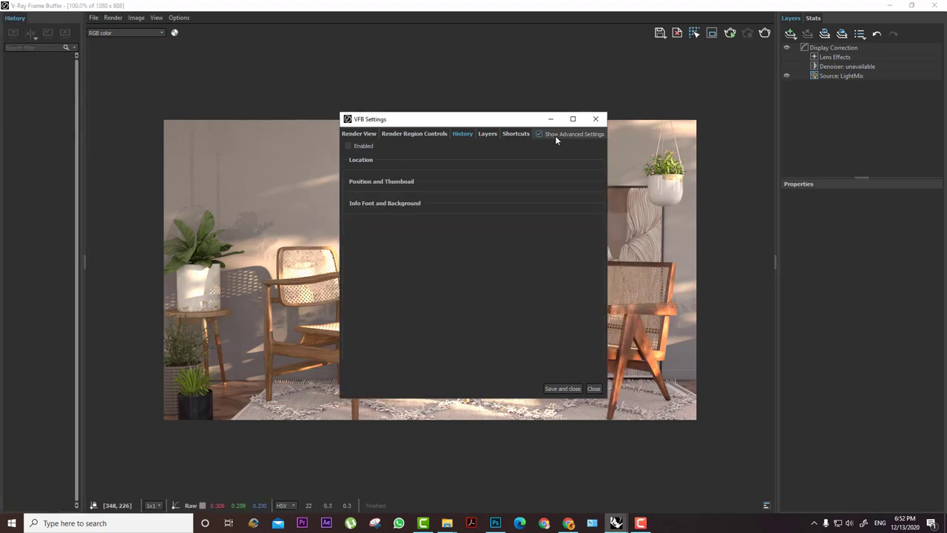
left_click(528, 134)
left_click(549, 136)
left_click(549, 137)
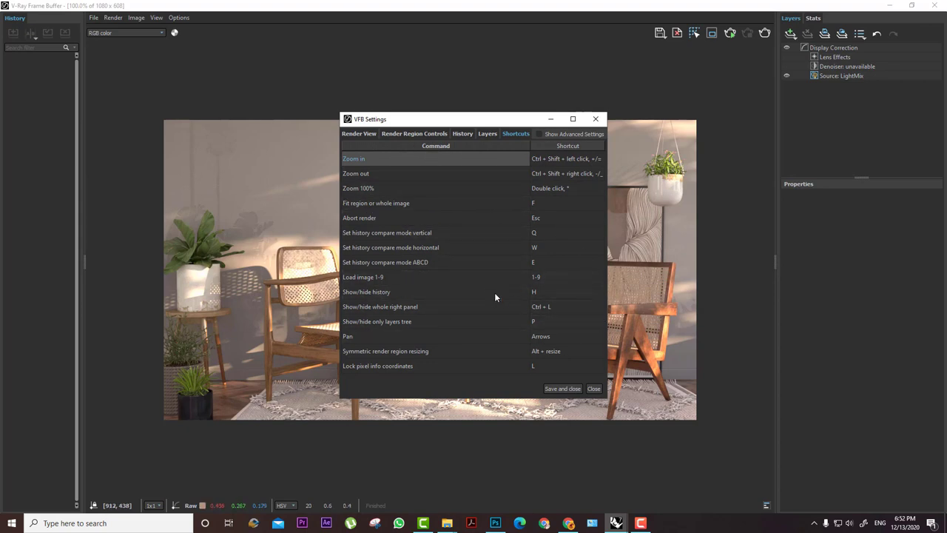
left_click(594, 388)
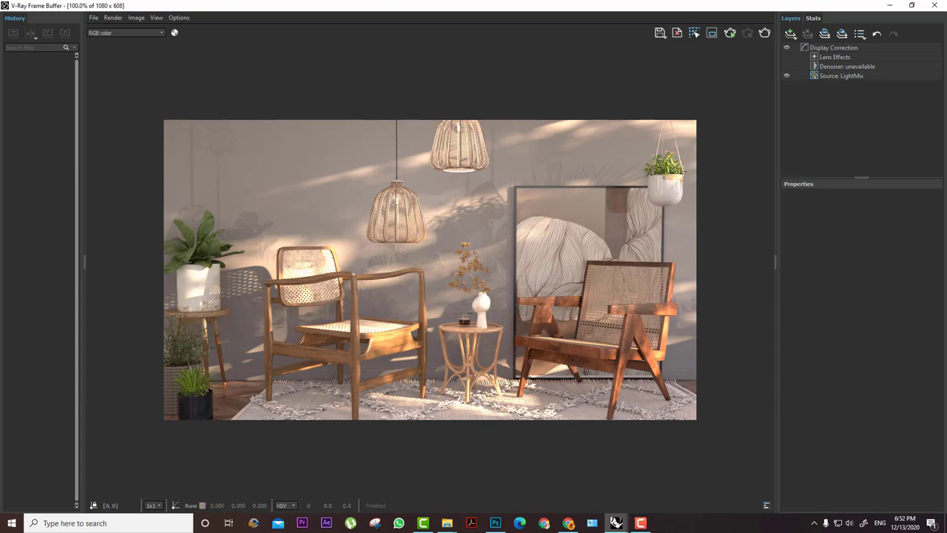
Add a Filmic tonemap layer above Display Correction and toggle it to compare.
left_click(841, 48)
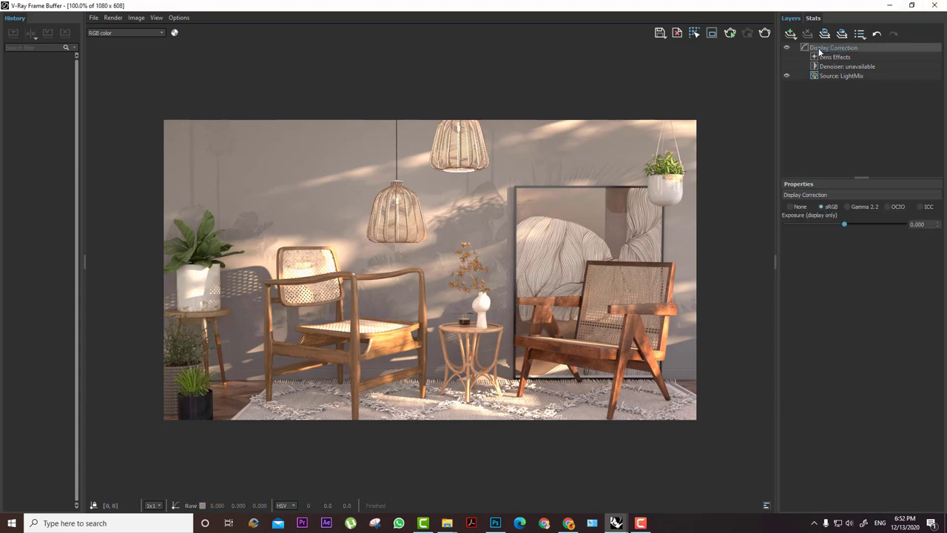
right_click(818, 49)
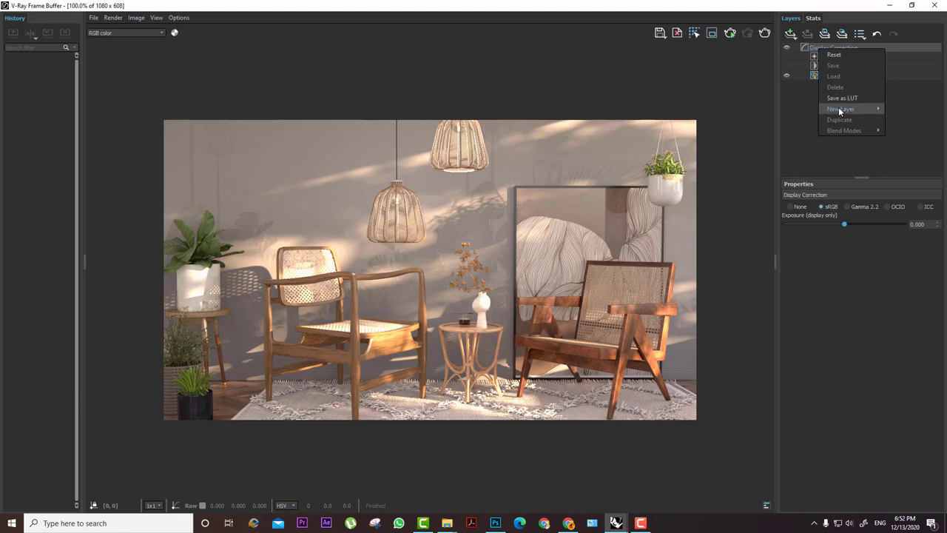
mouse_move(841, 109)
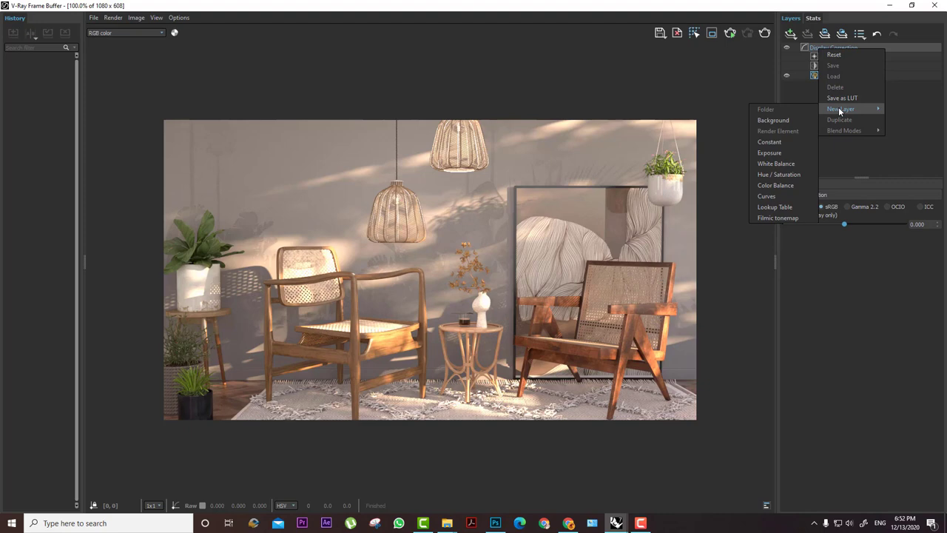
left_click(790, 219)
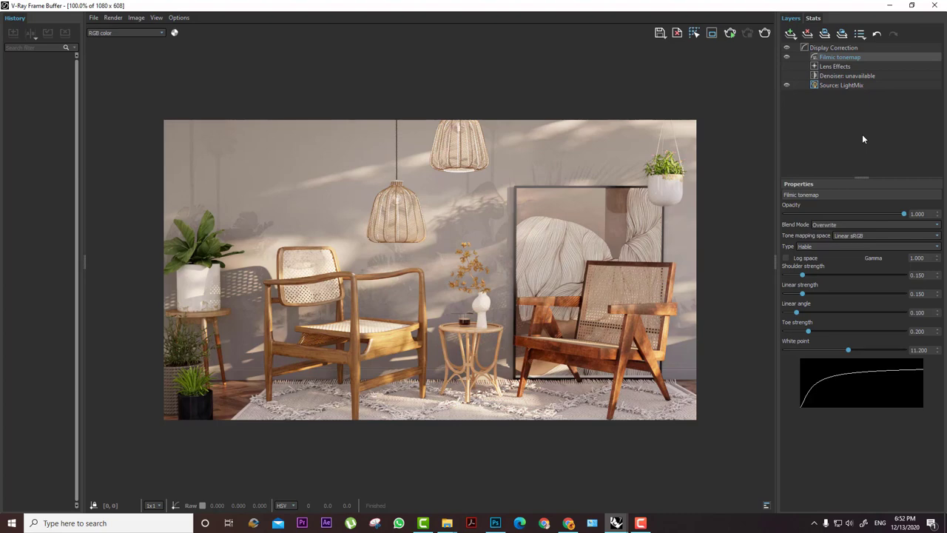
left_click(786, 58)
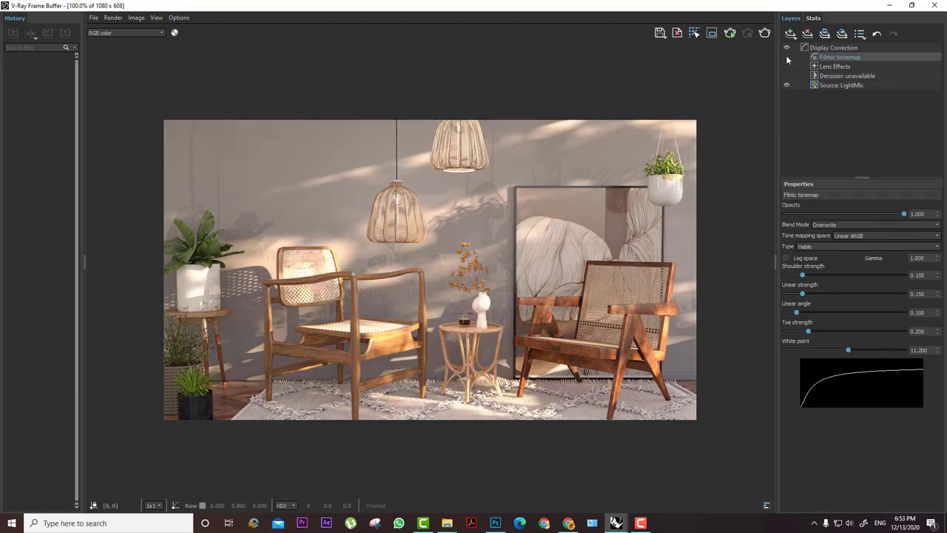
left_click(787, 58)
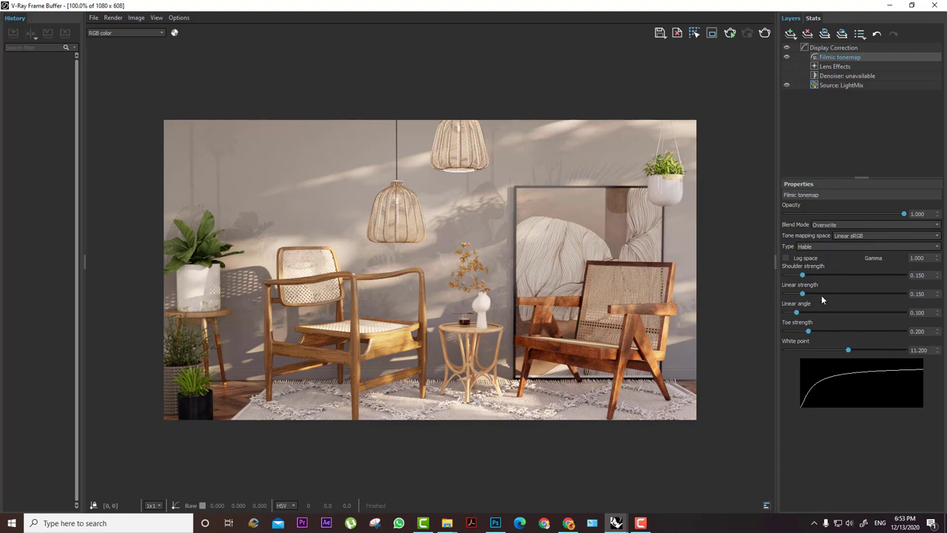
Tune Filmic to shoulder 0.182, linear strength 0.215, angle 0.033, toe 0.264, white point 3.512.
left_click_drag(804, 275, 807, 277)
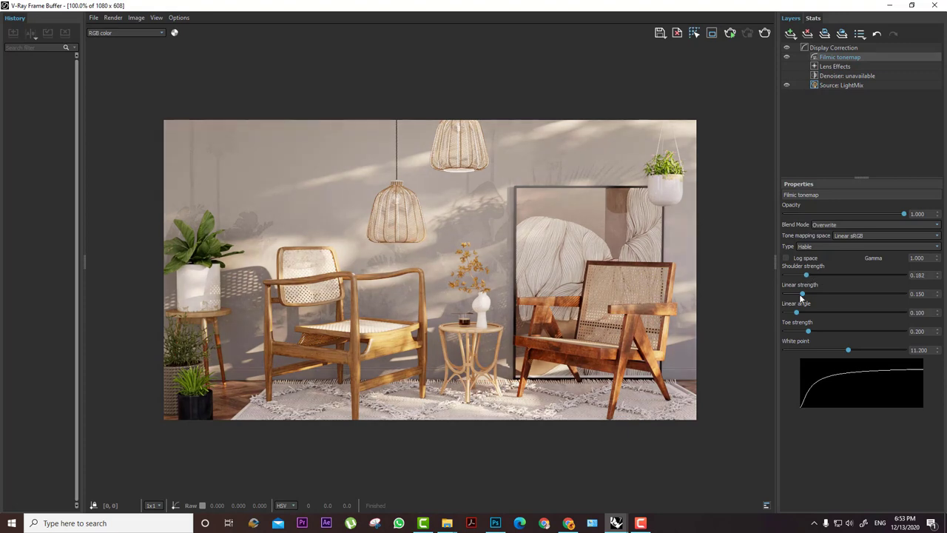
mouse_move(803, 293)
left_mouse_down()
mouse_move(811, 294)
mouse_move(789, 314)
mouse_move(842, 350)
mouse_move(801, 350)
left_mouse_up()
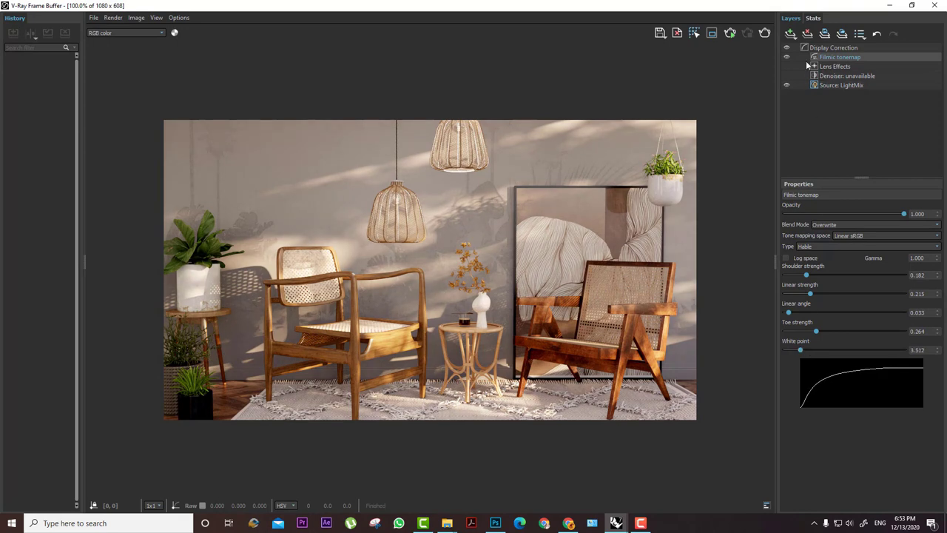
left_click(788, 57)
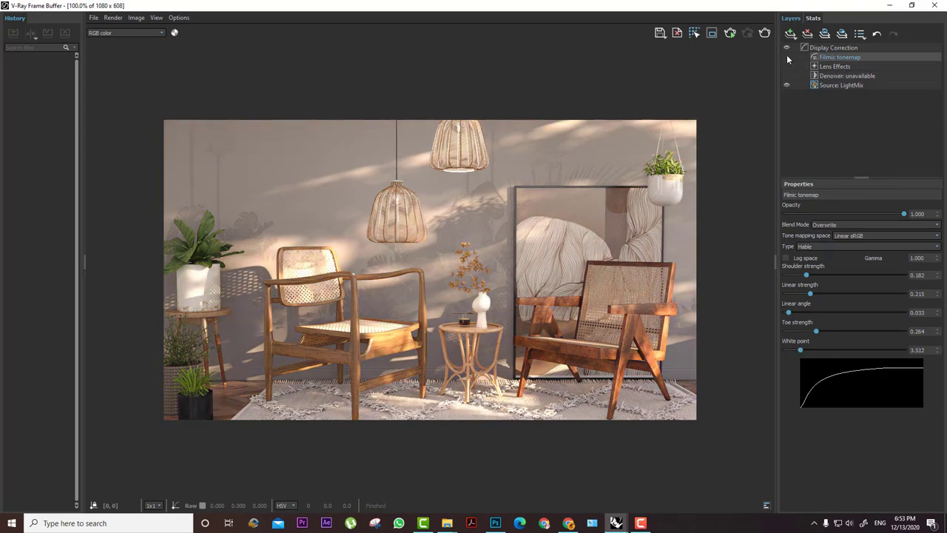
left_click(788, 57)
left_click(787, 57)
left_click(788, 57)
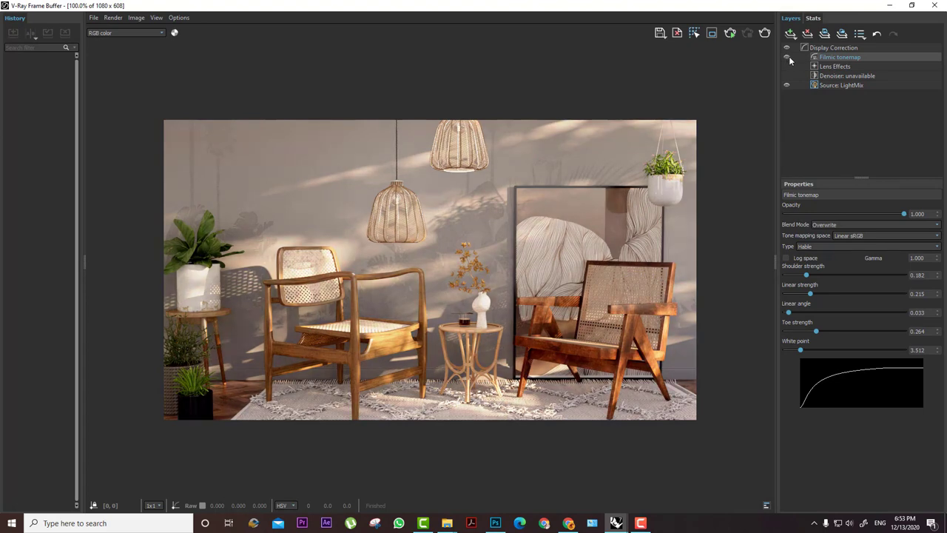
Add a White Balance layer with temperature about 4764, then select the Source: LightMix layer.
right_click(830, 59)
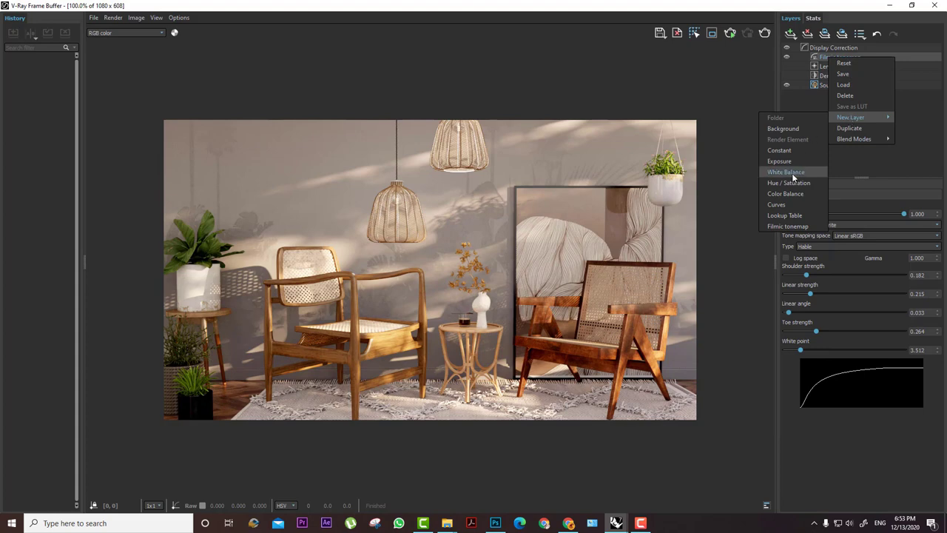
left_click(793, 175)
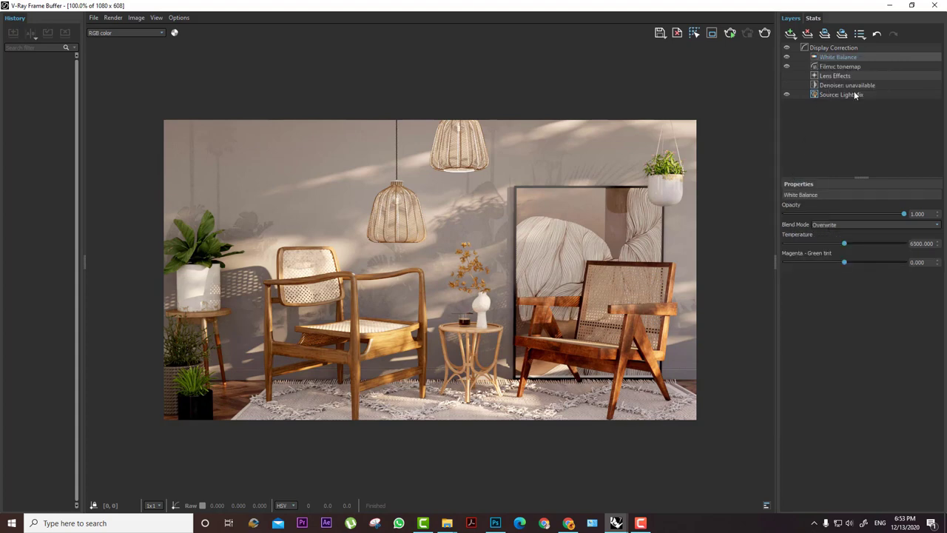
left_click(827, 63)
left_click(833, 56)
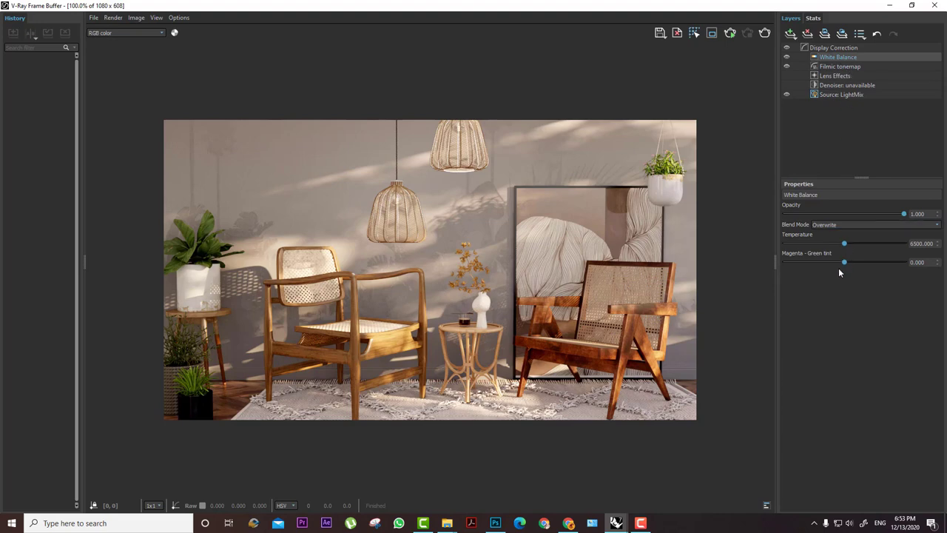
mouse_move(844, 244)
left_mouse_down()
mouse_move(816, 256)
mouse_move(835, 251)
left_mouse_up()
left_click(828, 96)
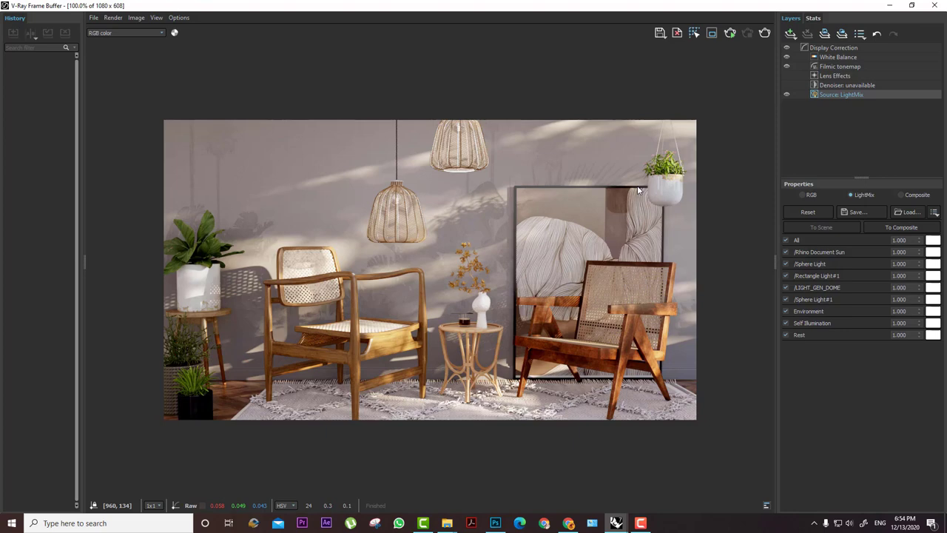
Add a Background layer loading noise.jpg from the Desktop, with As foreground ticked.
right_click(844, 86)
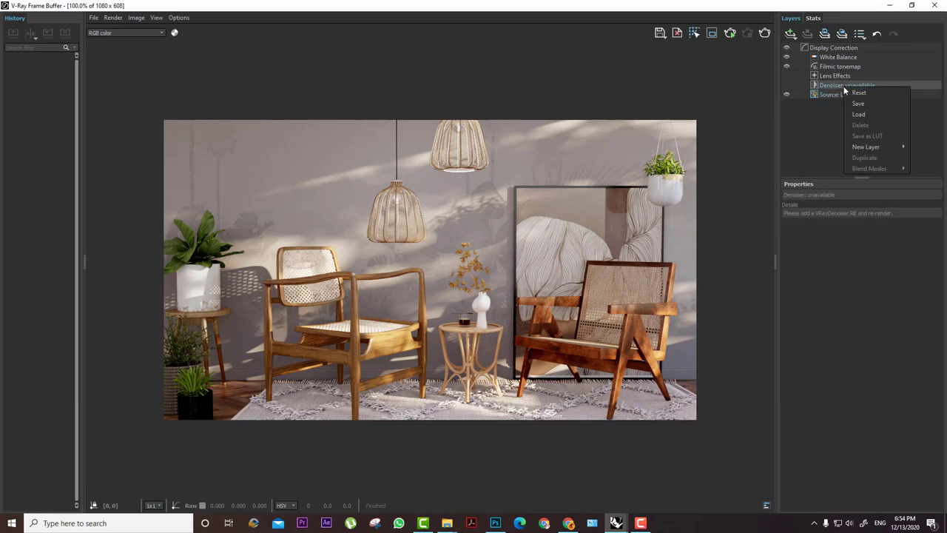
mouse_move(866, 147)
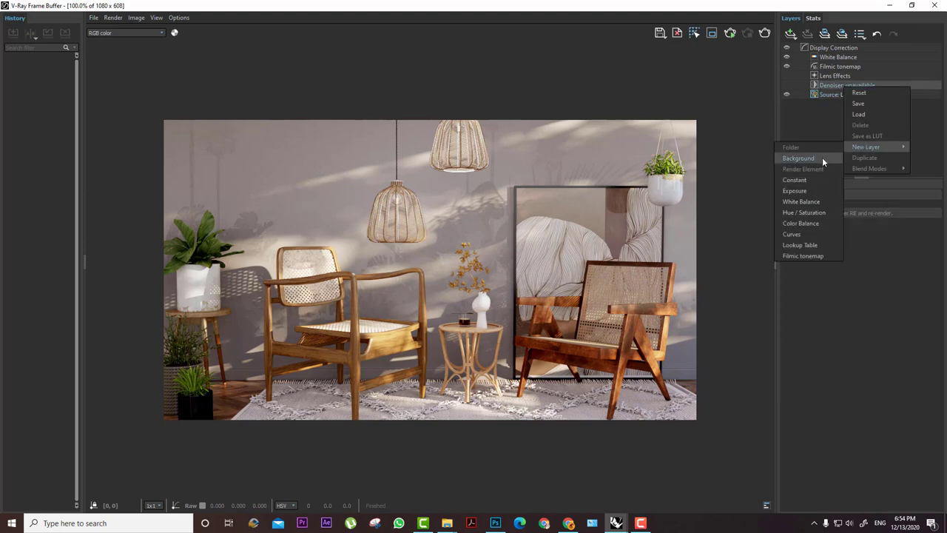
left_click(823, 162)
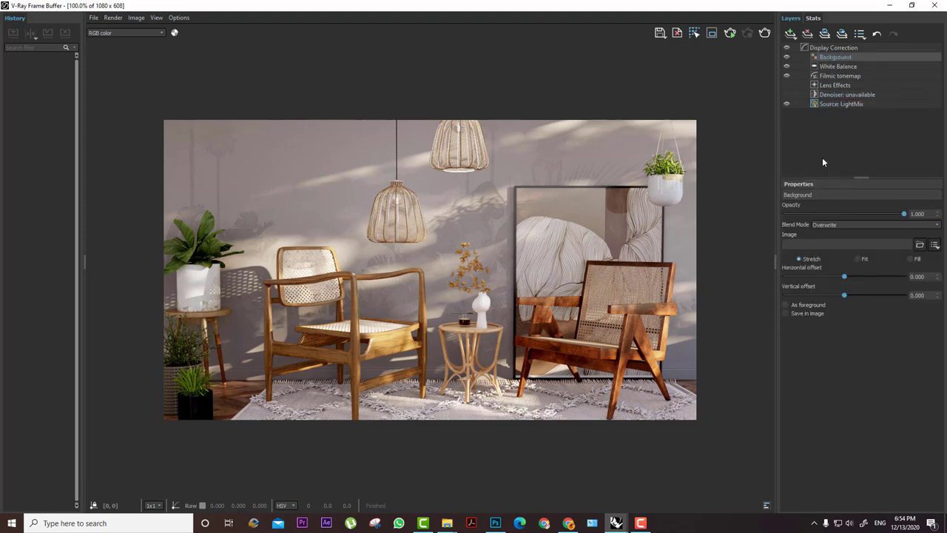
left_click(920, 244)
scroll(725, 343, "down", 5)
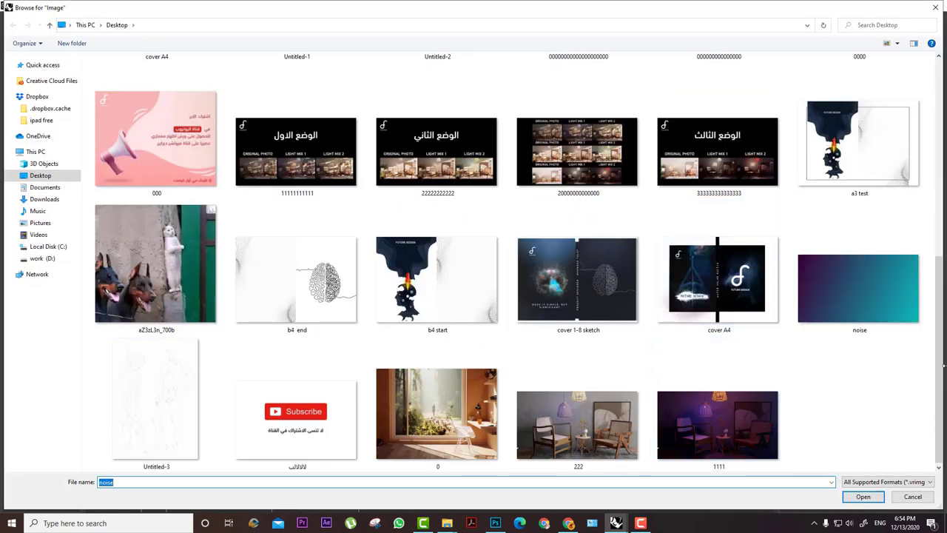
double_click(858, 302)
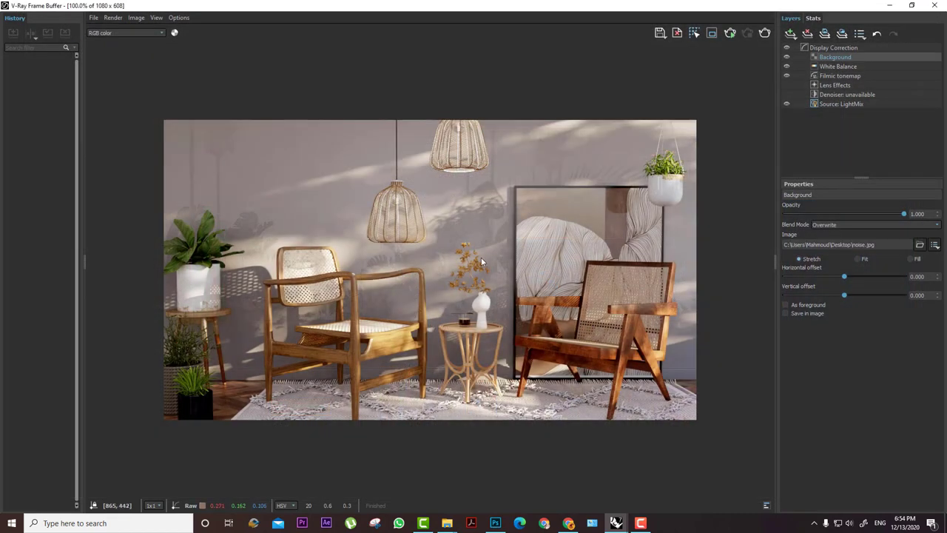
left_click(794, 308)
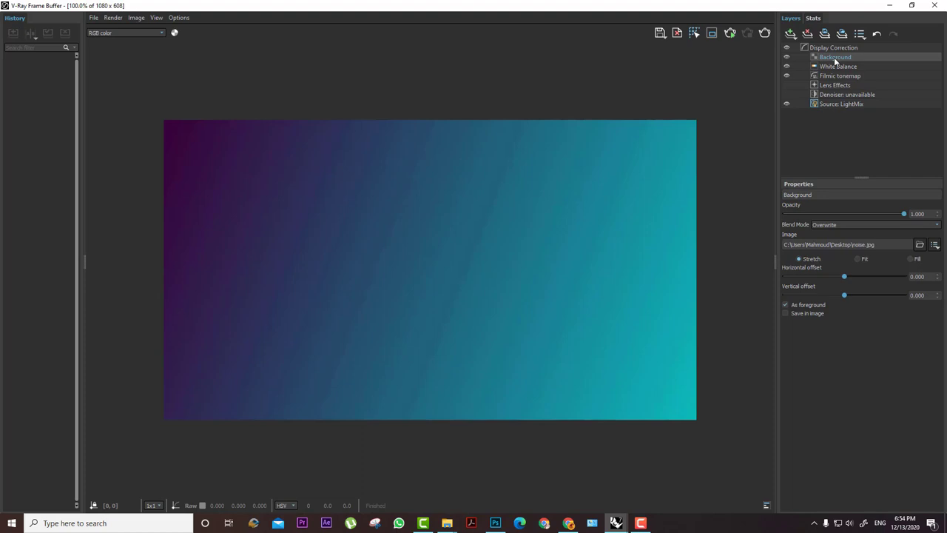
Set the noise Background layer to Screen blend mode at opacity about 0.421.
left_click(854, 225)
left_click(938, 228)
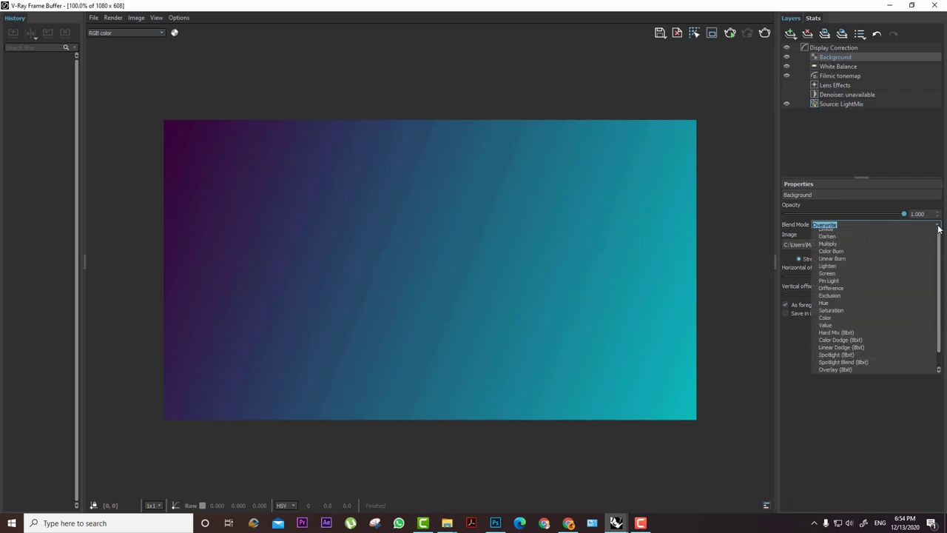
left_click(849, 244)
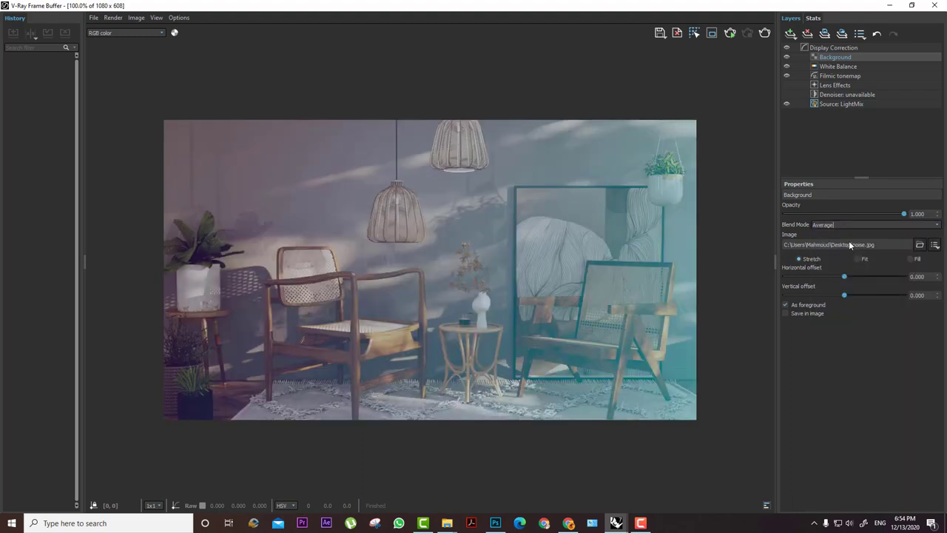
key("Down")
key("Down")
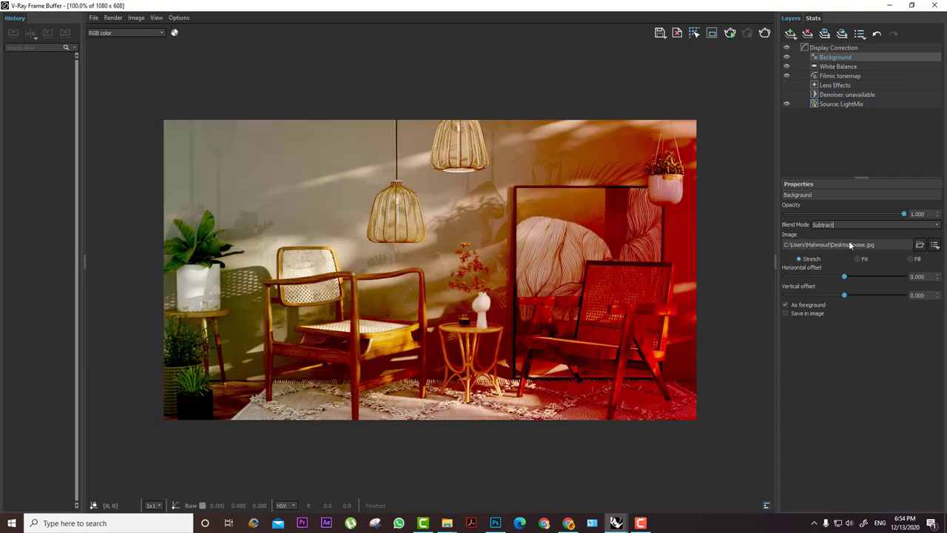
key("Down")
key("Up")
key("Up")
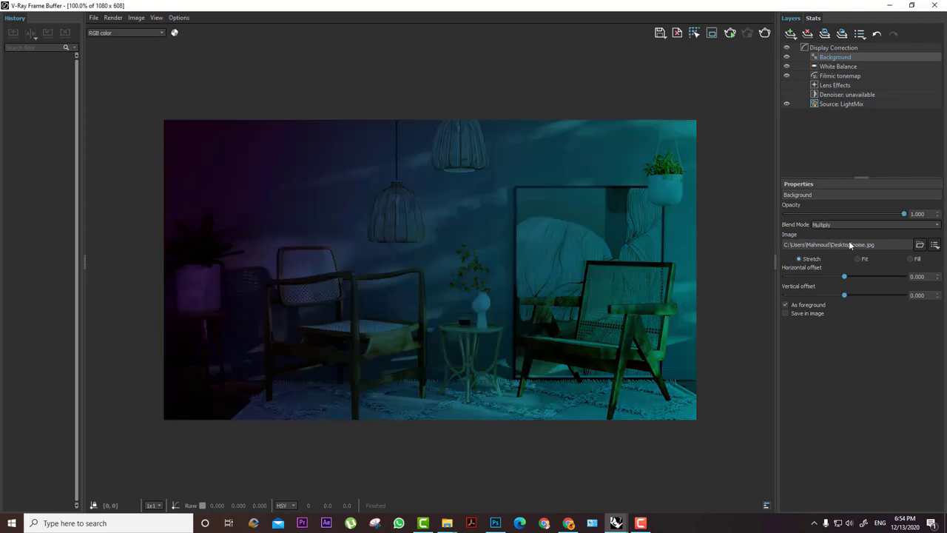
key("Up")
key("Down")
key("Down")
key("Down")
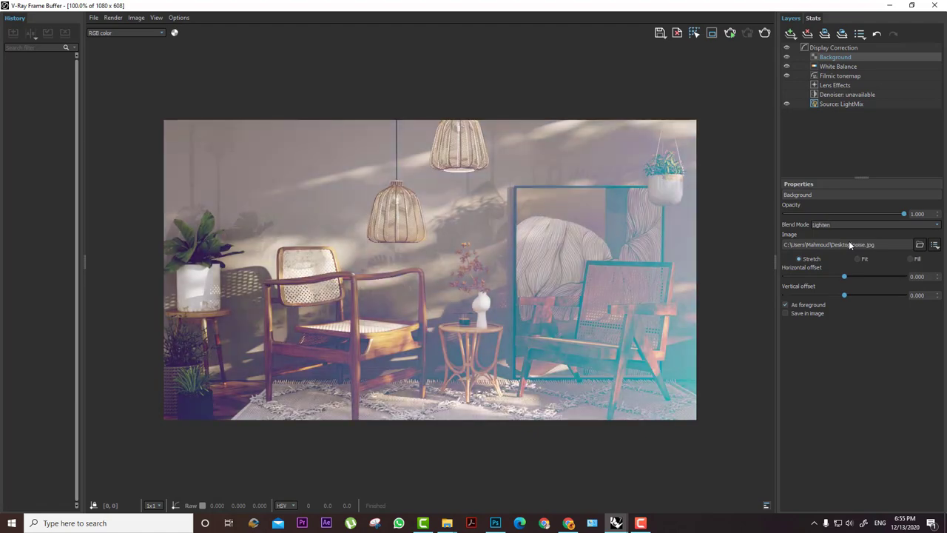
key("Down")
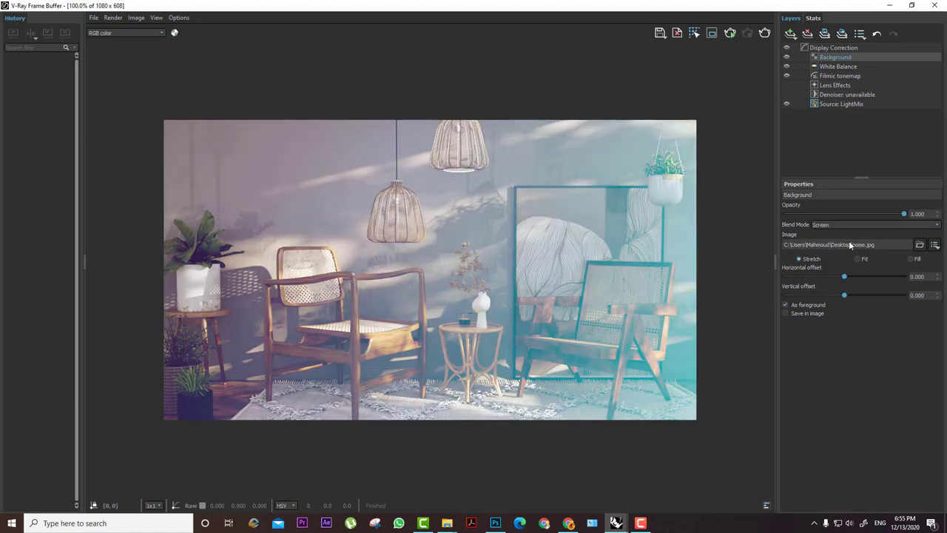
mouse_move(873, 211)
left_mouse_down()
mouse_move(779, 212)
mouse_move(866, 213)
mouse_move(840, 209)
left_mouse_up()
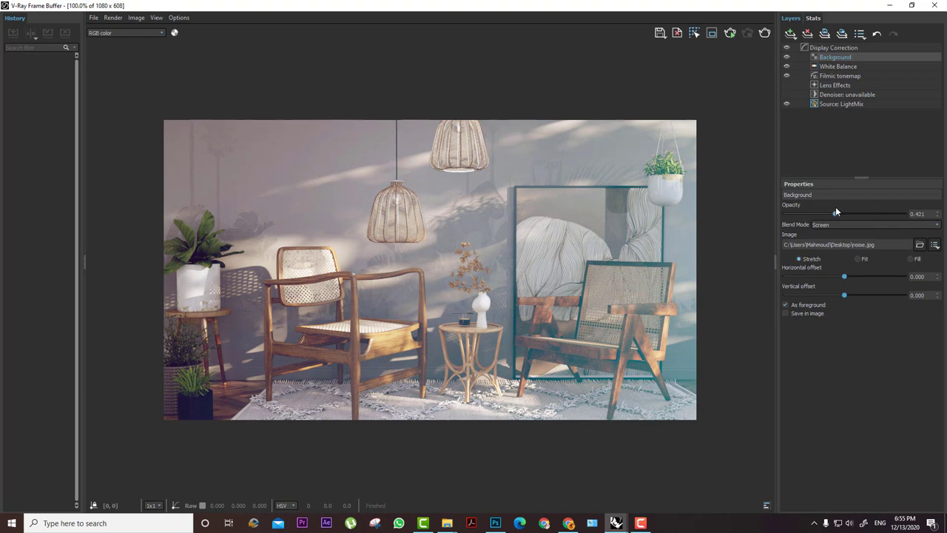
Tint the LIGHT_GEN_DOME light a soft pink in the LightMix colour picker.
left_click(825, 104)
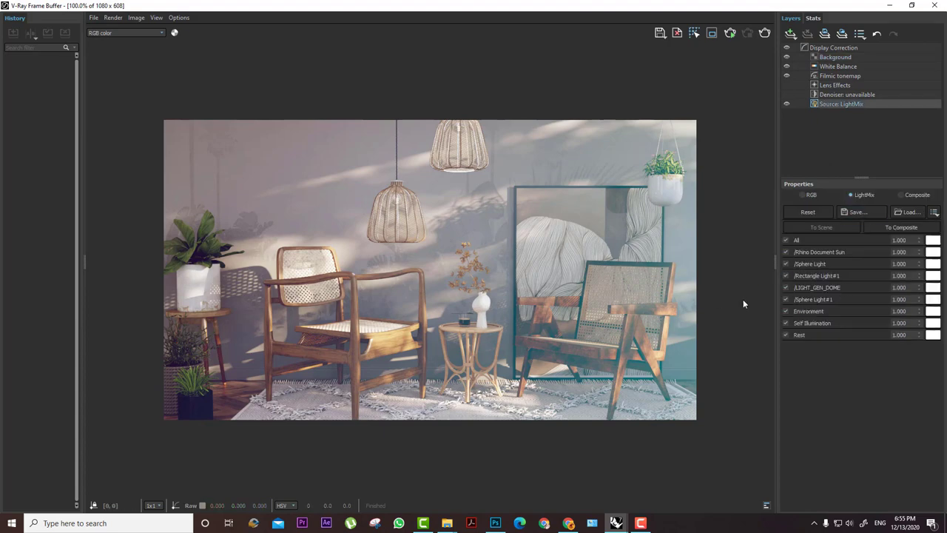
left_click(932, 287)
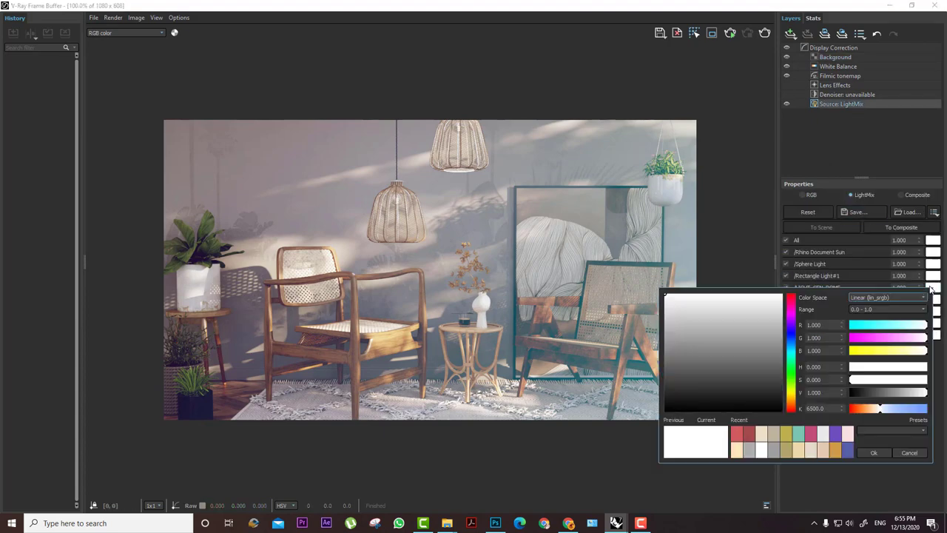
left_click(790, 323)
left_click(790, 306)
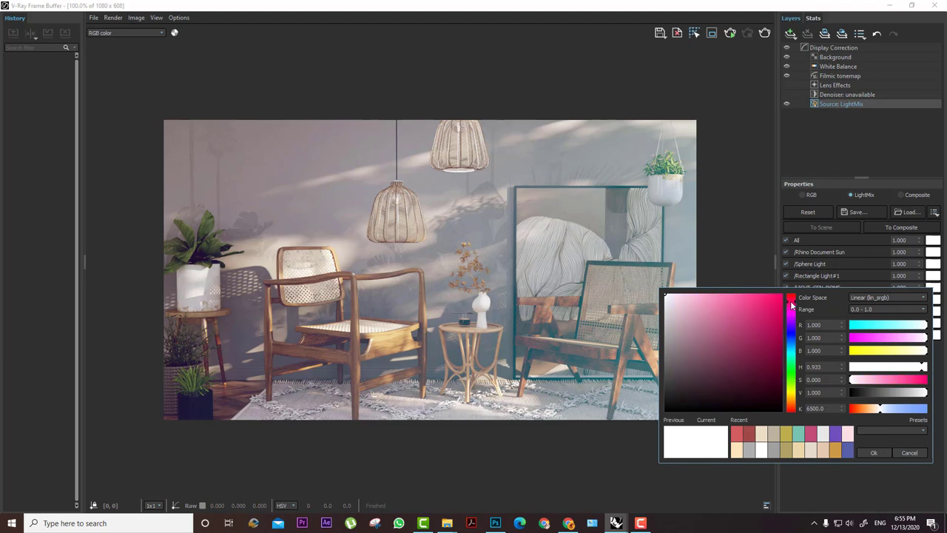
left_click(756, 299)
left_click_drag(743, 303, 733, 310)
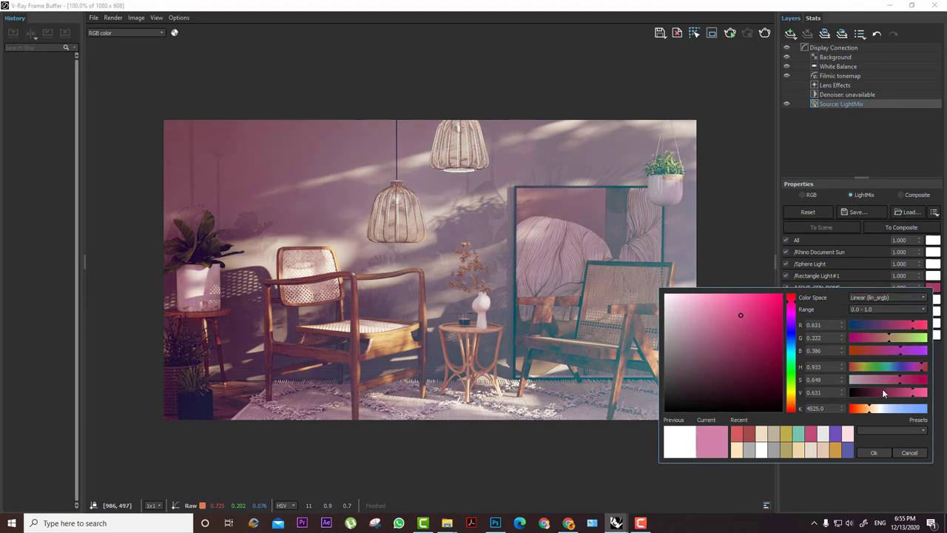
left_click(874, 452)
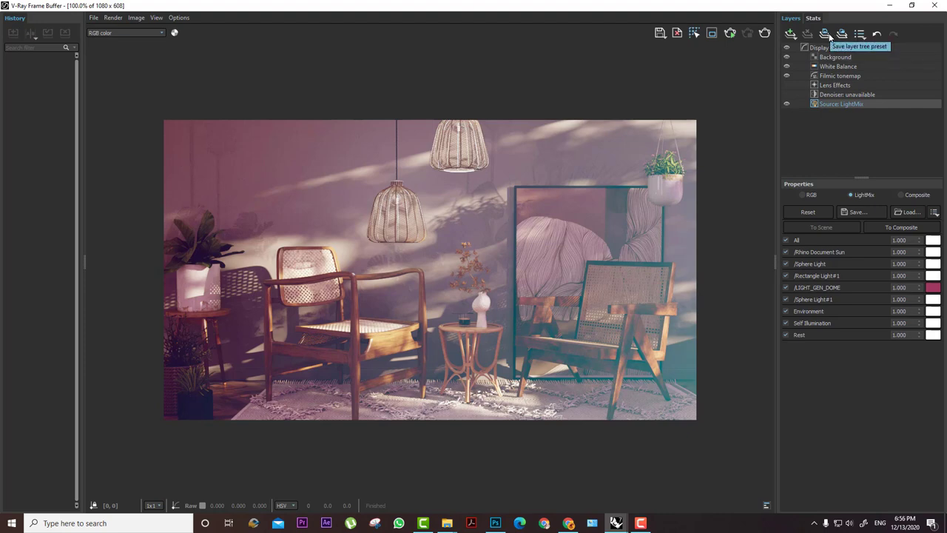
Save the current layer tree as a preset.
left_click(825, 34)
key("Escape")
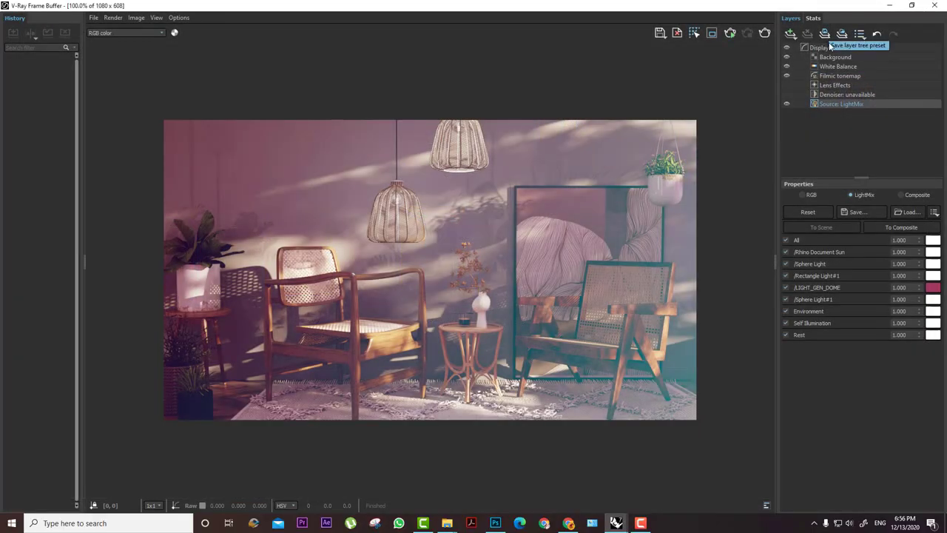
left_click(829, 47)
right_click(829, 46)
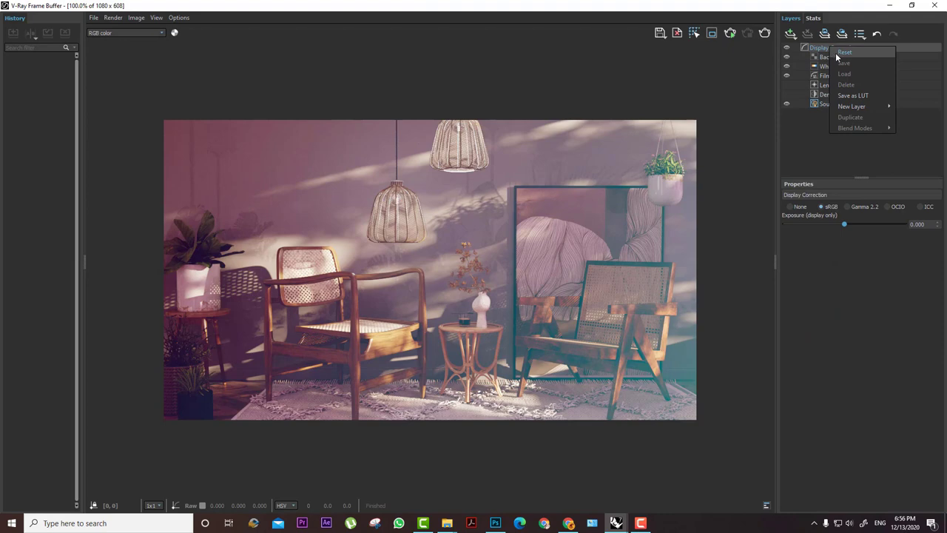
left_click(831, 52)
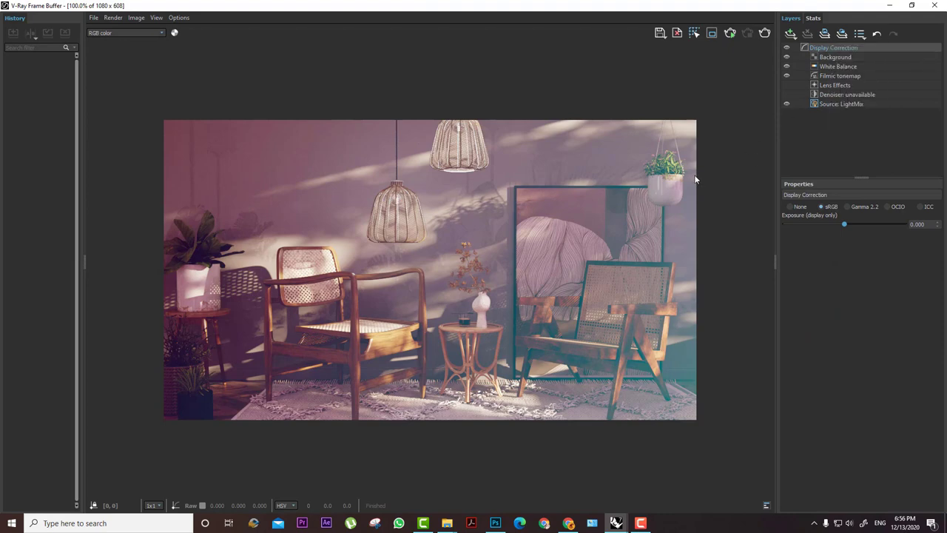
Hide the Background, White Balance and Filmic tonemap layers.
left_click(786, 57)
left_click(786, 65)
left_click(787, 75)
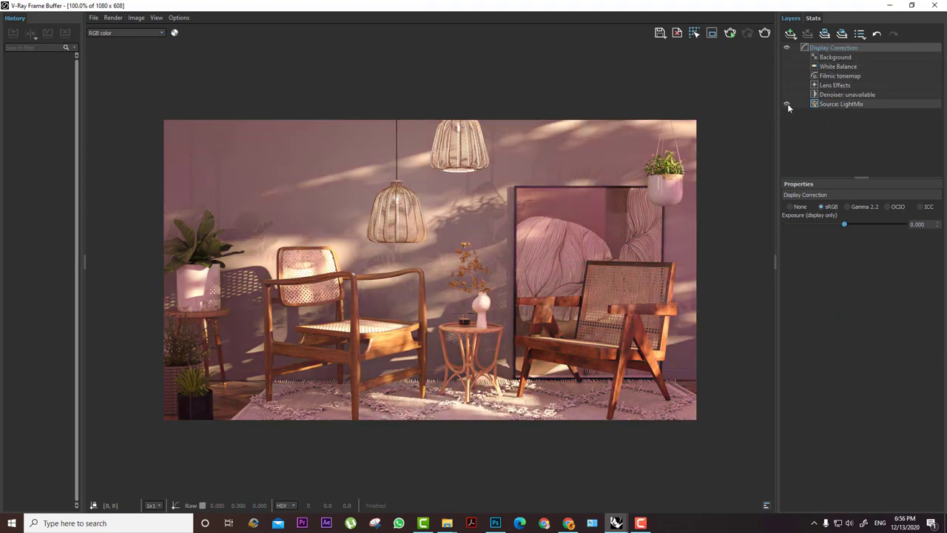
Reset the LIGHT_GEN_DOME light colour to white in the LightMix.
right_click(842, 103)
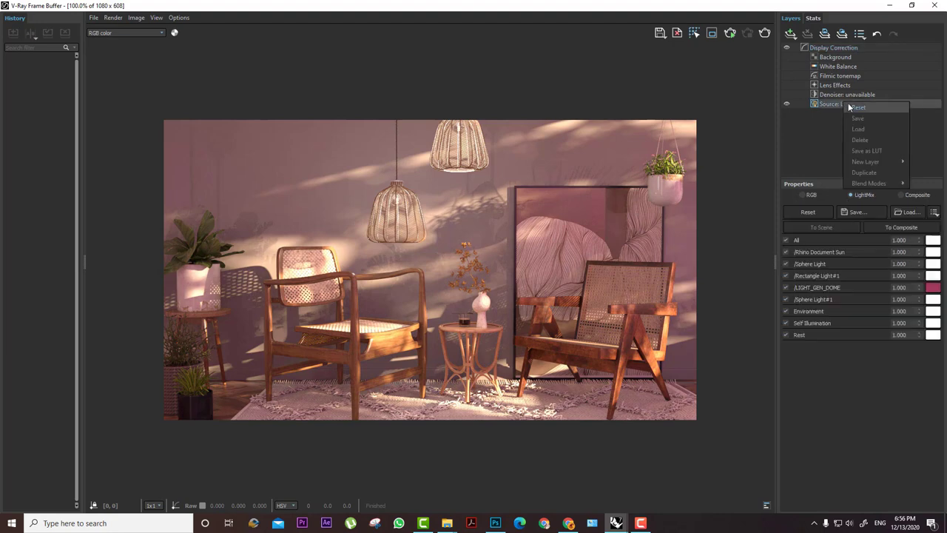
left_click(819, 116)
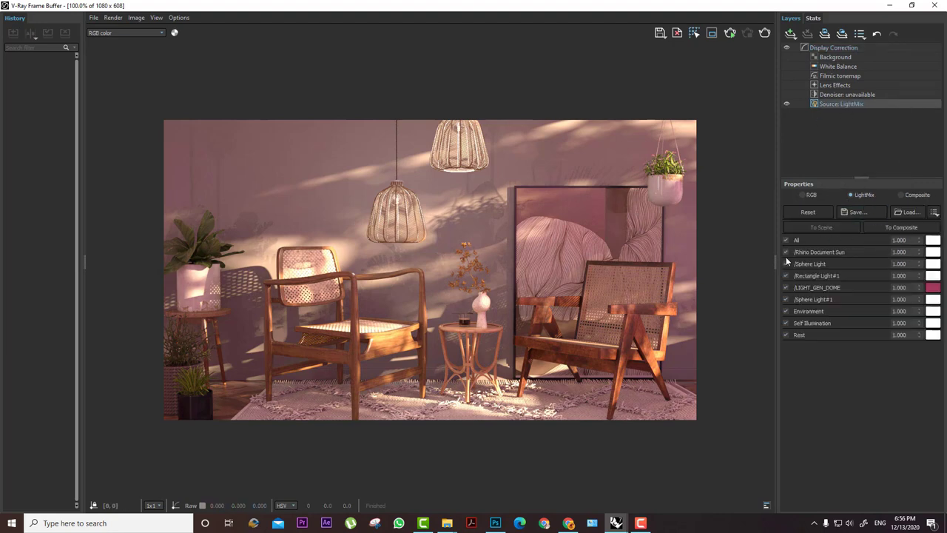
left_click(932, 287)
left_click_drag(749, 322, 507, 222)
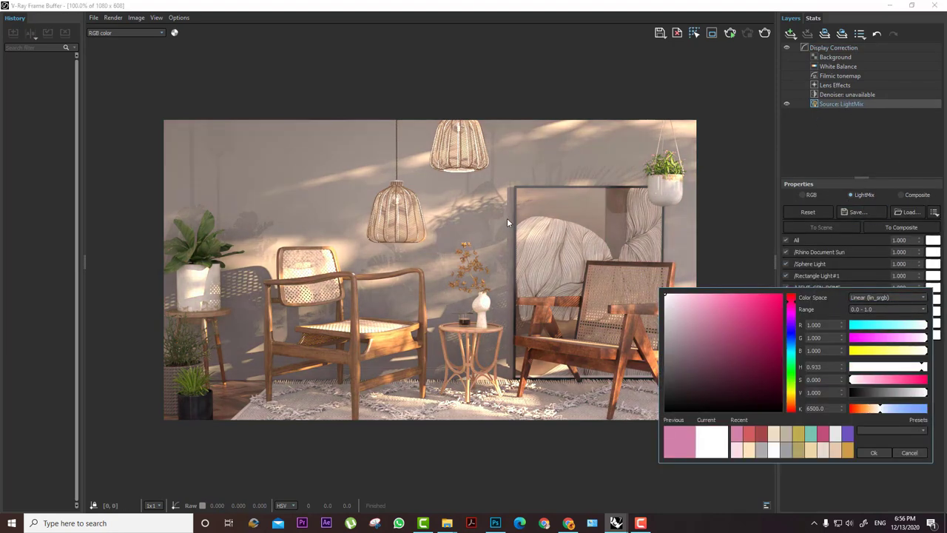
left_click(774, 178)
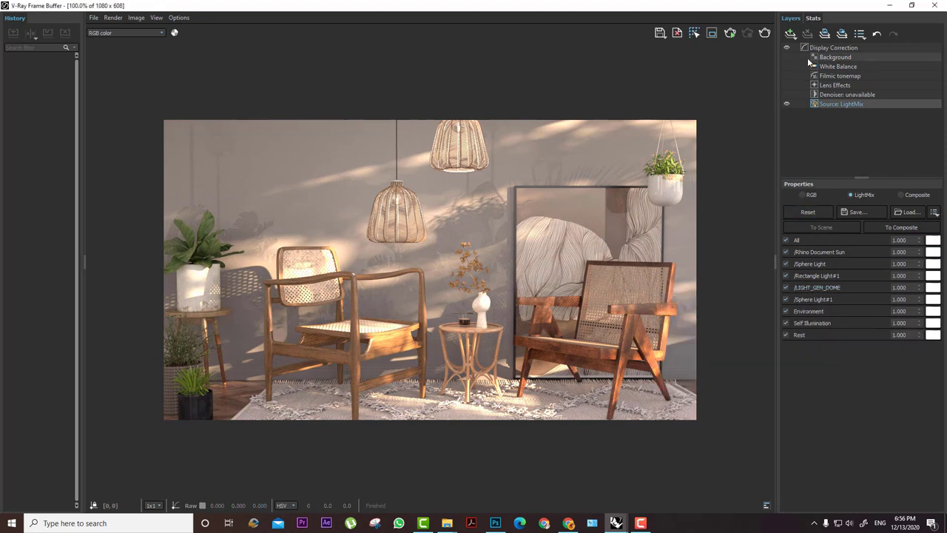
left_click(828, 47)
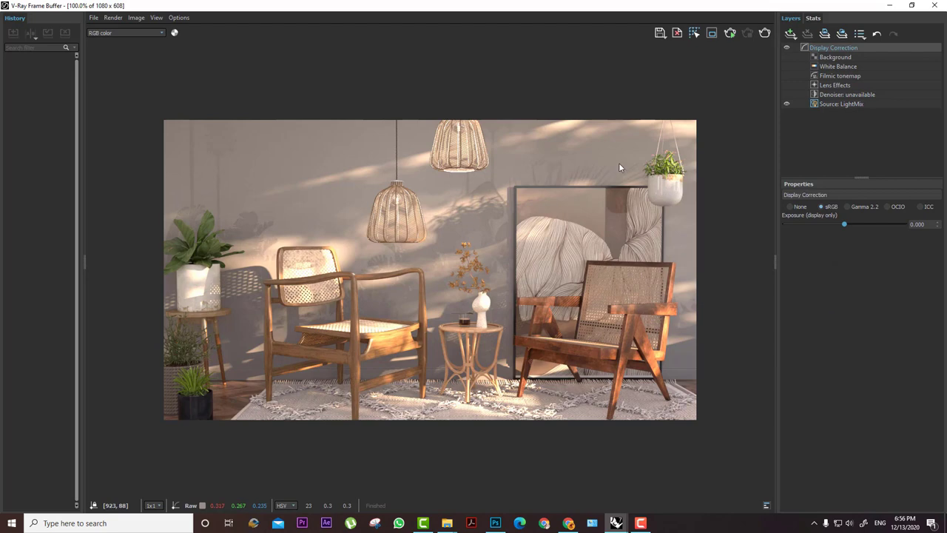
Load the 0.vfbl layer tree preset from the Desktop and inspect the restored LightMix source.
left_click(842, 35)
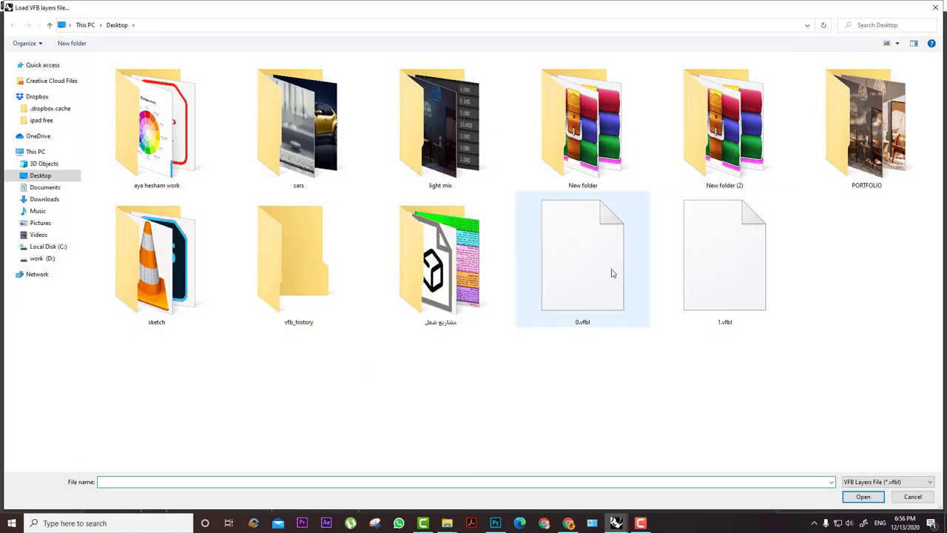
double_click(612, 273)
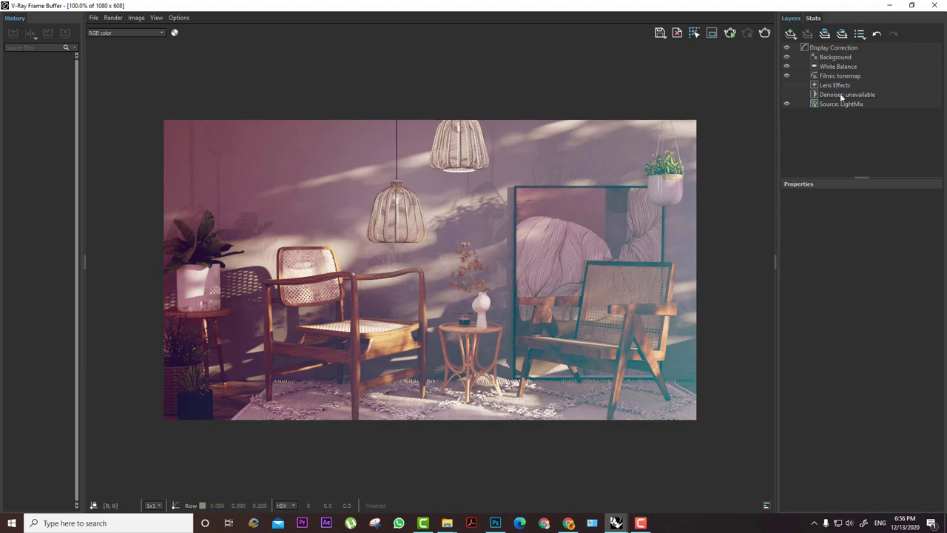
left_click(856, 104)
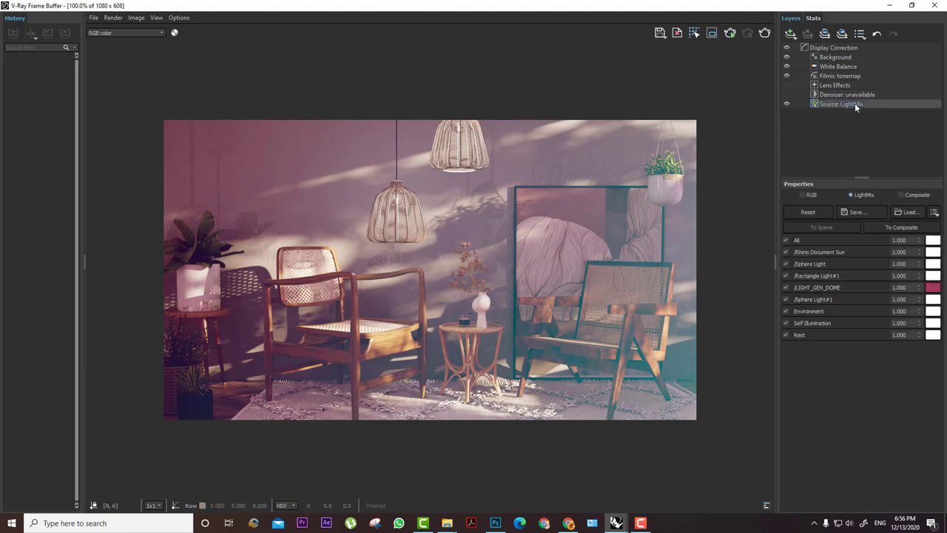